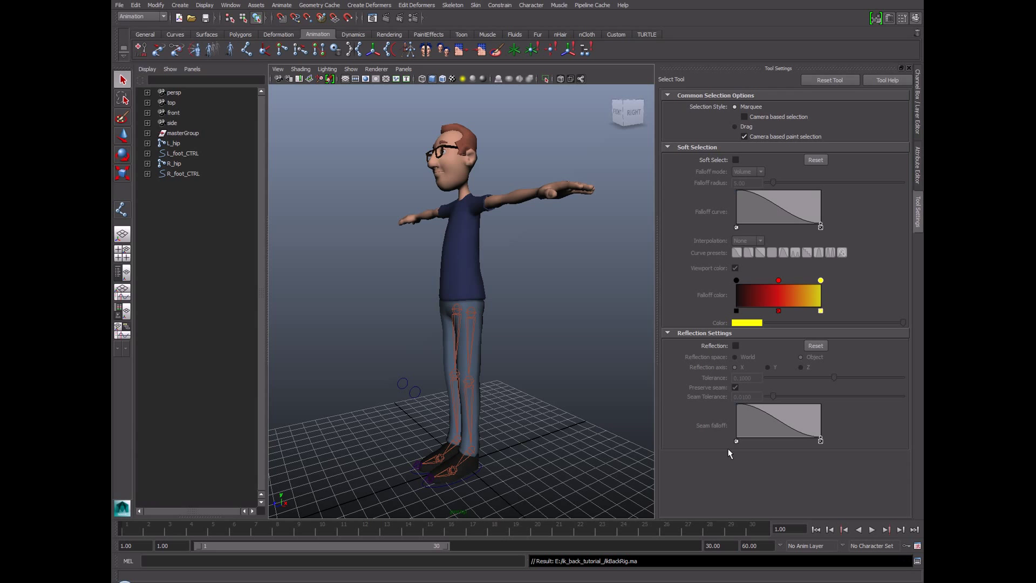
# - In the side view, use the Joint Tool to place the first three spine joints from the pelvis to just above the shirt hem
pyautogui.moveTo(559, 349)
pyautogui.keyDown('alt'); pyautogui.mouseDown()
pyautogui.moveTo(523, 347)
pyautogui.moveTo(570, 344)
pyautogui.mouseUp(); pyautogui.keyUp('alt')
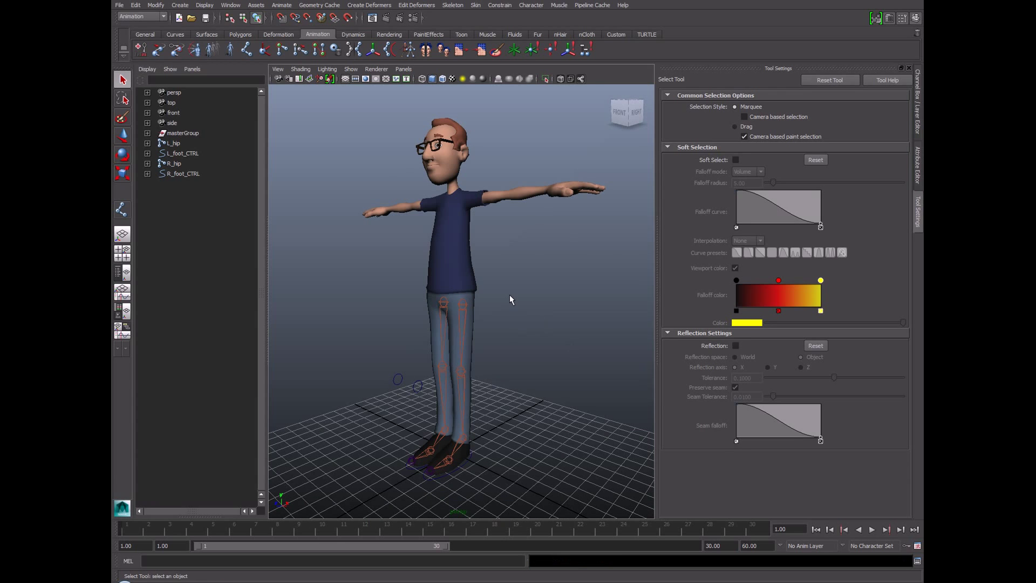
pyautogui.press('space')
pyautogui.moveTo(510, 294); pyautogui.dragTo(545, 299)
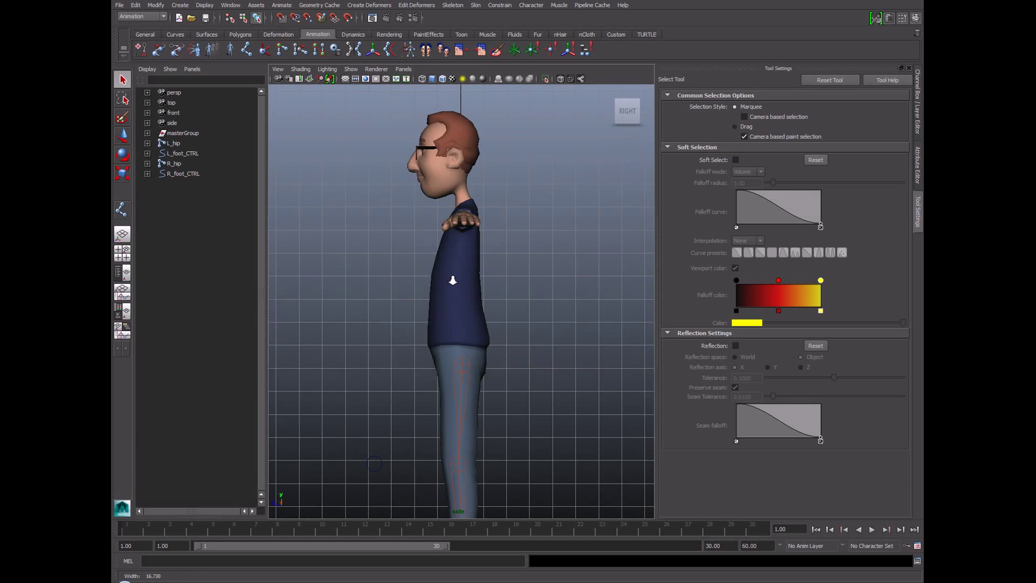
pyautogui.keyDown('alt'); pyautogui.moveTo(453, 280); pyautogui.dragTo(417, 243, button='right'); pyautogui.keyUp('alt')
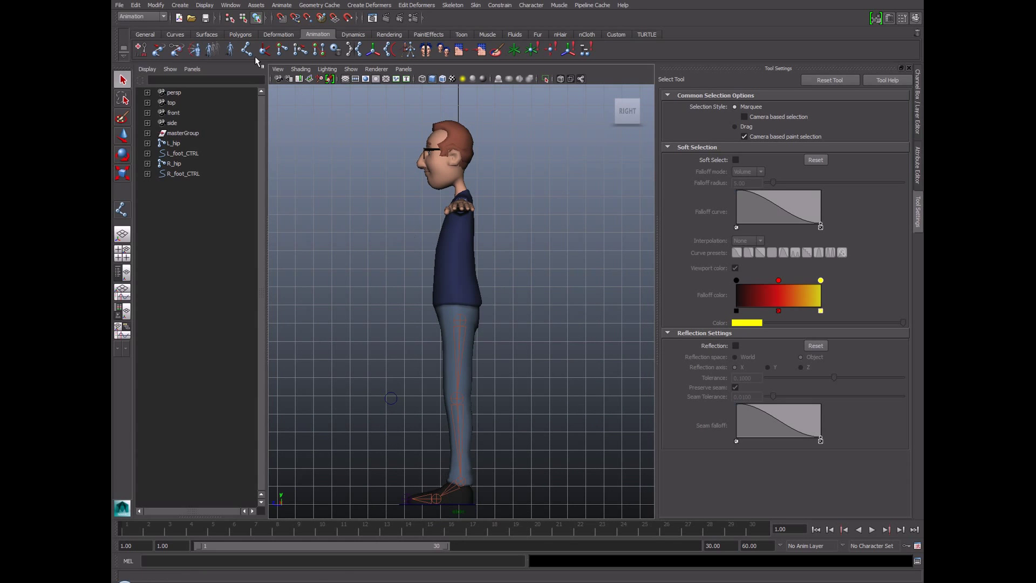
pyautogui.click(453, 6)
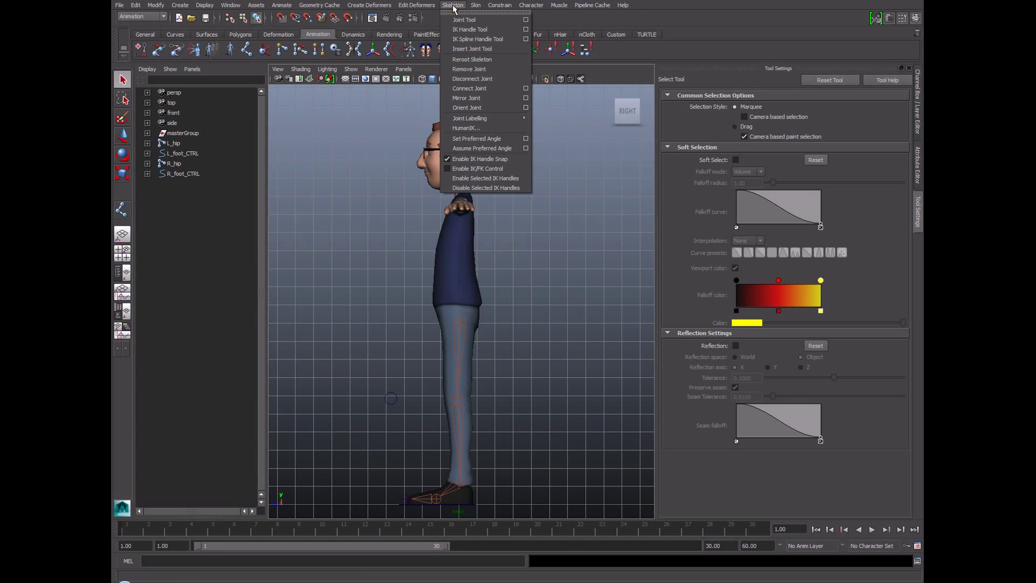
pyautogui.click(463, 15)
pyautogui.scroll(5, 466, 177)
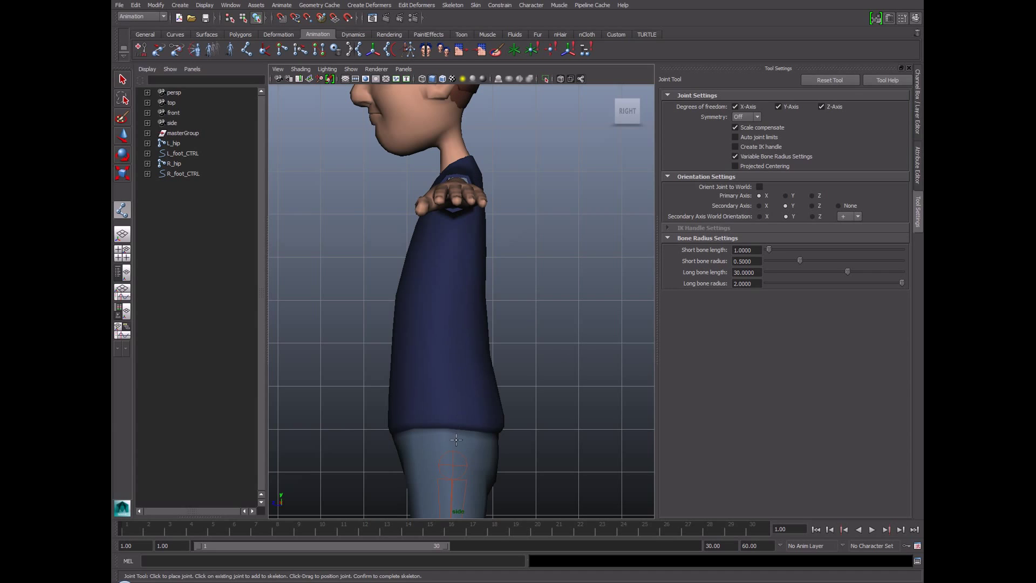
pyautogui.keyDown('alt'); pyautogui.moveTo(448, 426); pyautogui.dragTo(453, 387, button='middle'); pyautogui.keyUp('alt')
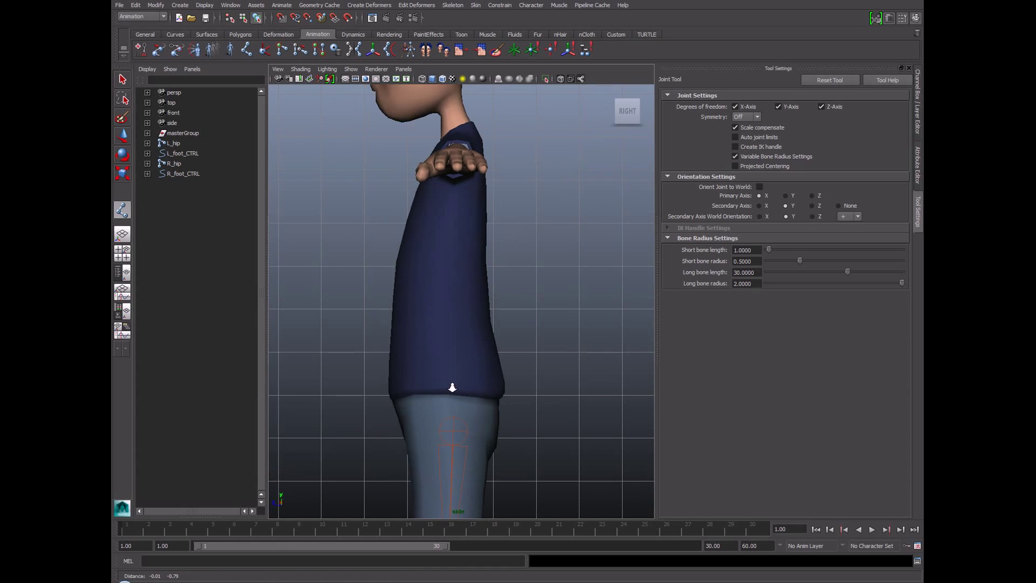
pyautogui.keyDown('alt'); pyautogui.moveTo(452, 387); pyautogui.dragTo(502, 391, button='right'); pyautogui.keyUp('alt')
pyautogui.keyDown('alt'); pyautogui.moveTo(488, 395); pyautogui.dragTo(485, 401, button='middle'); pyautogui.keyUp('alt')
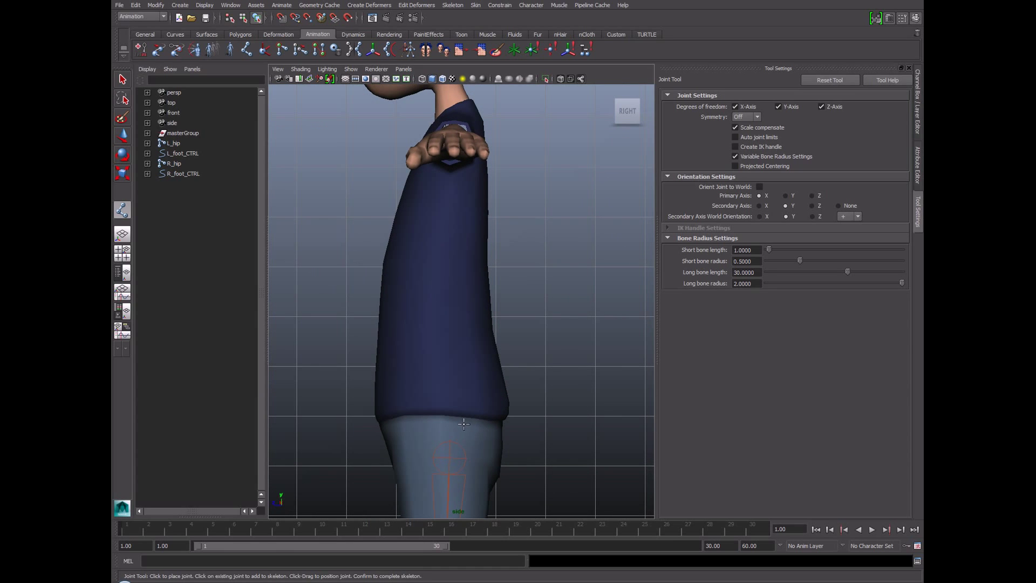
pyautogui.moveTo(461, 426); pyautogui.dragTo(446, 396)
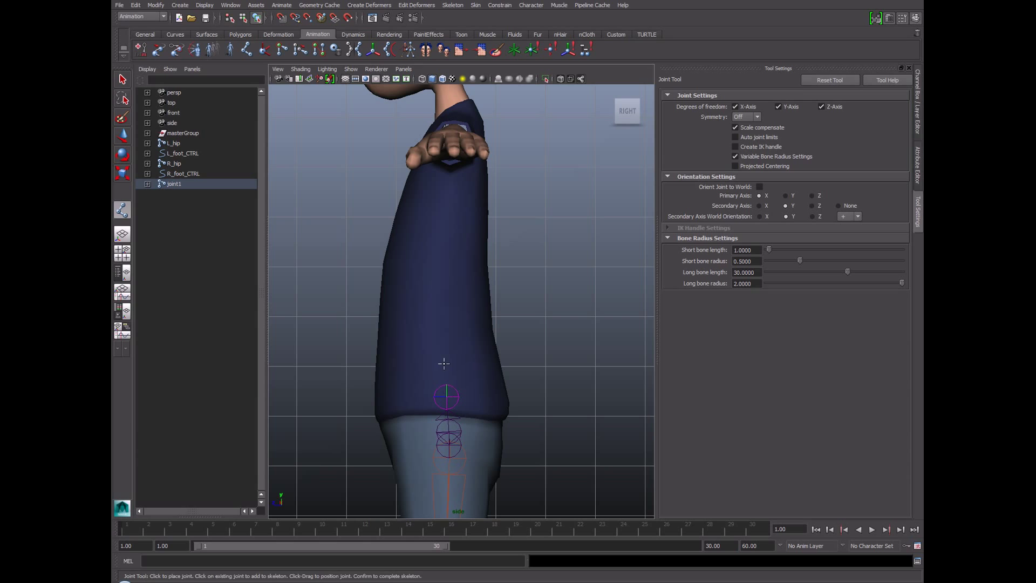
# - Add five more spine joints up the middle of the torso to the base of the neck and finish the chain
pyautogui.moveTo(443, 356); pyautogui.dragTo(445, 351)
pyautogui.keyDown('alt'); pyautogui.moveTo(454, 324); pyautogui.dragTo(450, 342, button='middle'); pyautogui.keyUp('alt')
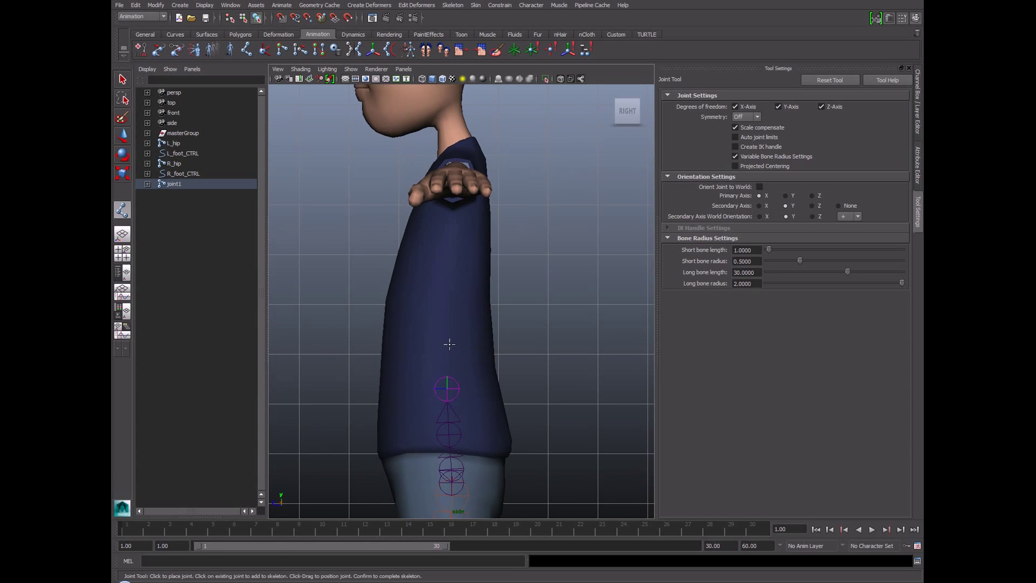
pyautogui.click(447, 344)
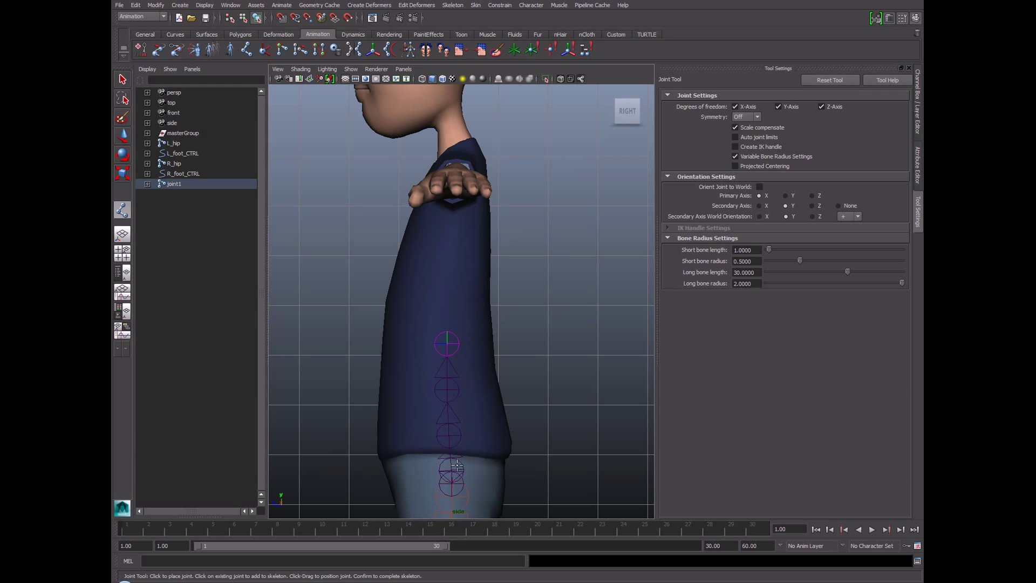
pyautogui.keyDown('alt'); pyautogui.moveTo(448, 283); pyautogui.dragTo(447, 333, button='middle'); pyautogui.keyUp('alt')
pyautogui.click(448, 334)
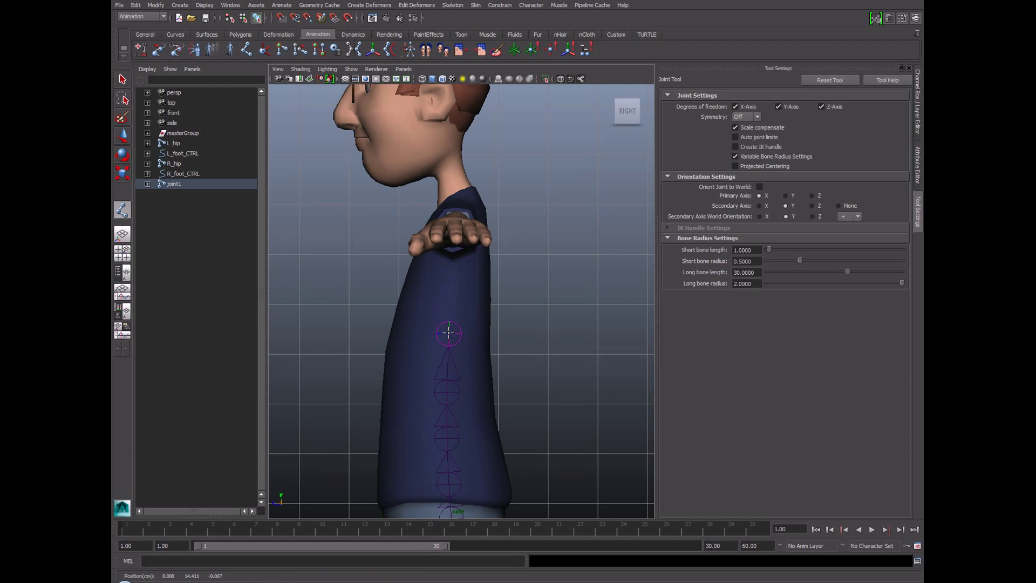
pyautogui.click(455, 277)
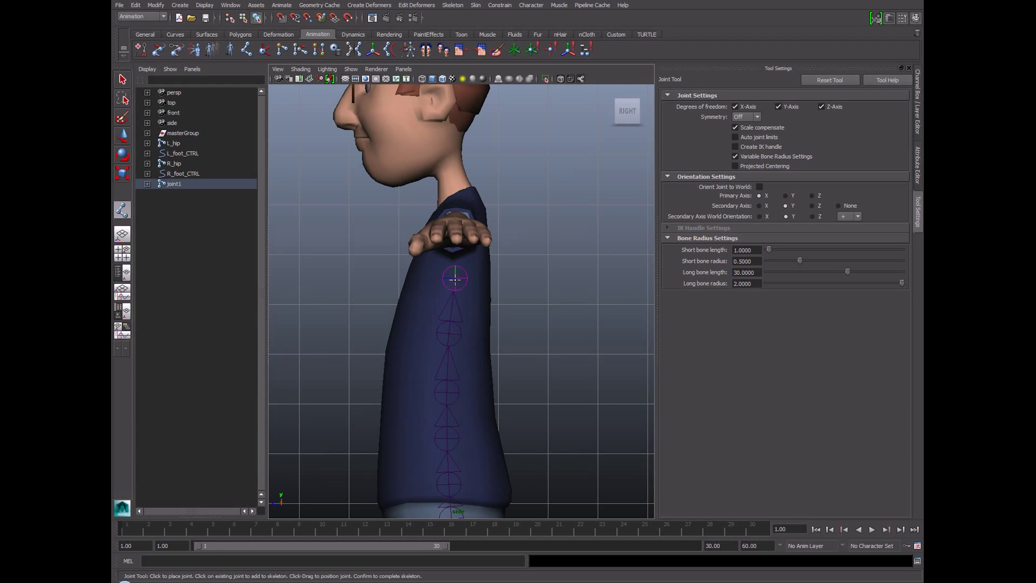
pyautogui.click(465, 204)
pyautogui.press('q')
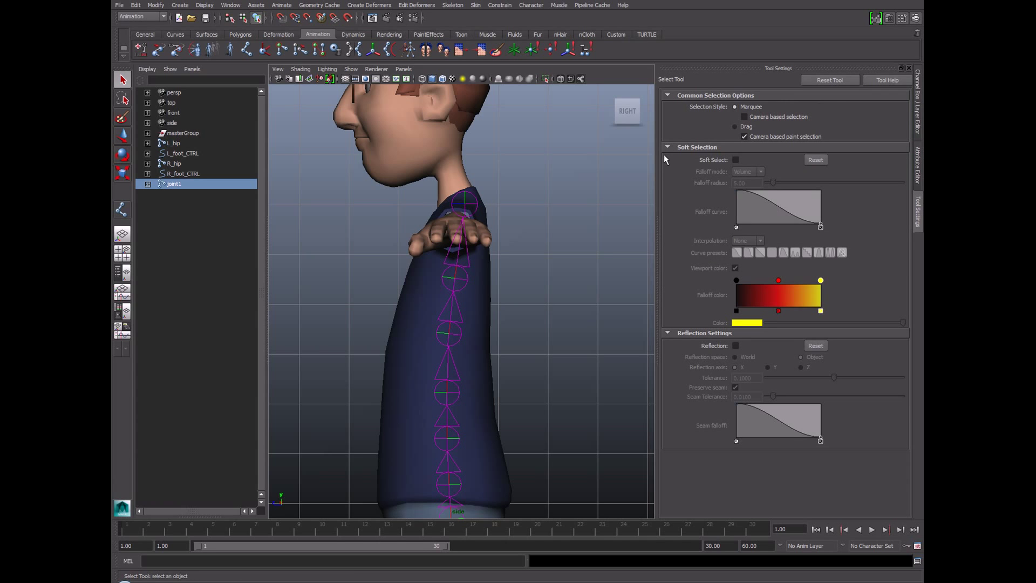
# - Expand the new joint chain and rename its joints from the base up as root and back1 through back7
pyautogui.press('f')
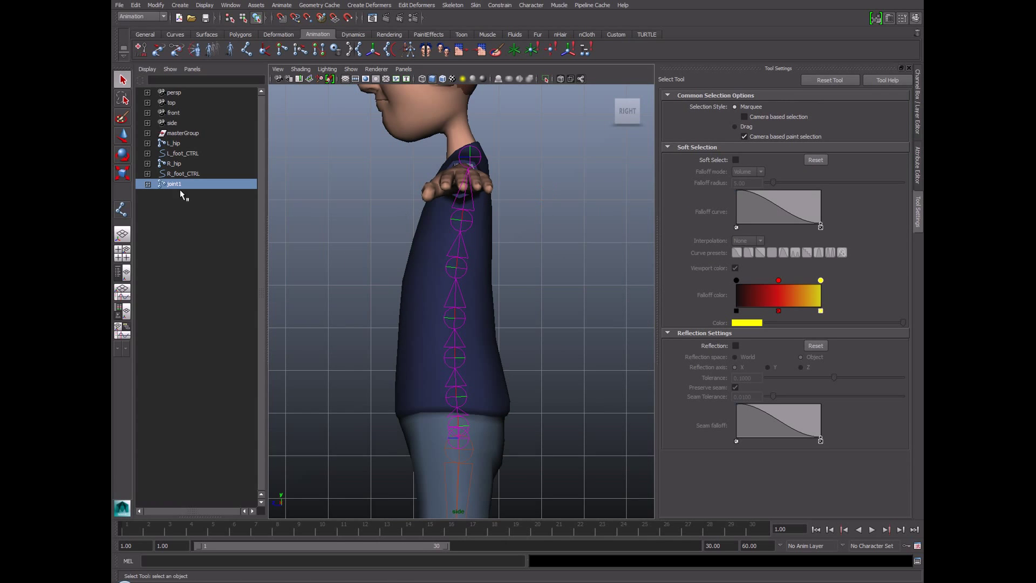
pyautogui.click(147, 184)
pyautogui.click(154, 195)
pyautogui.click(158, 194)
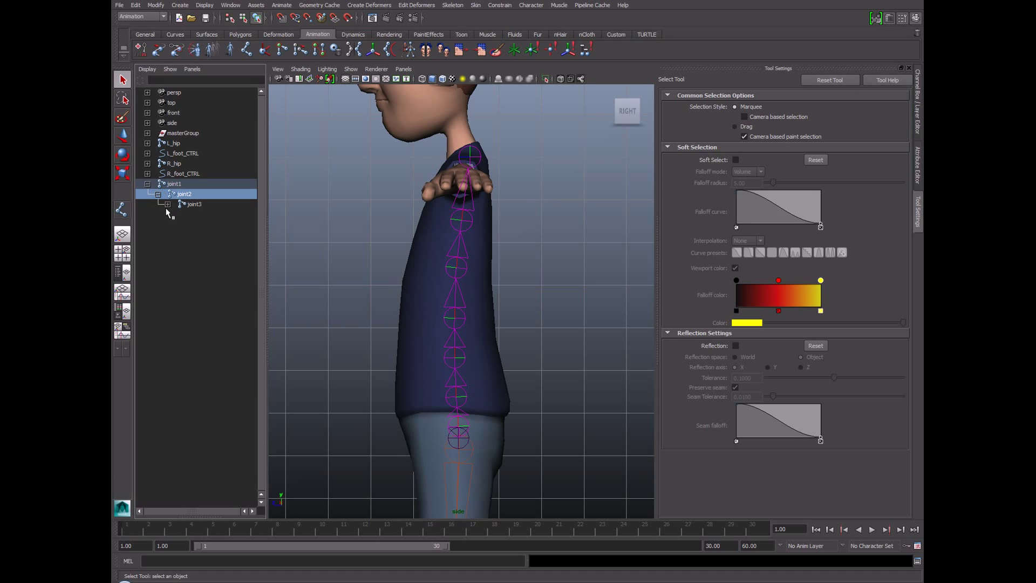
pyautogui.click(167, 205)
pyautogui.click(178, 214)
pyautogui.keyDown('shift'); pyautogui.click(188, 224); pyautogui.keyUp('shift')
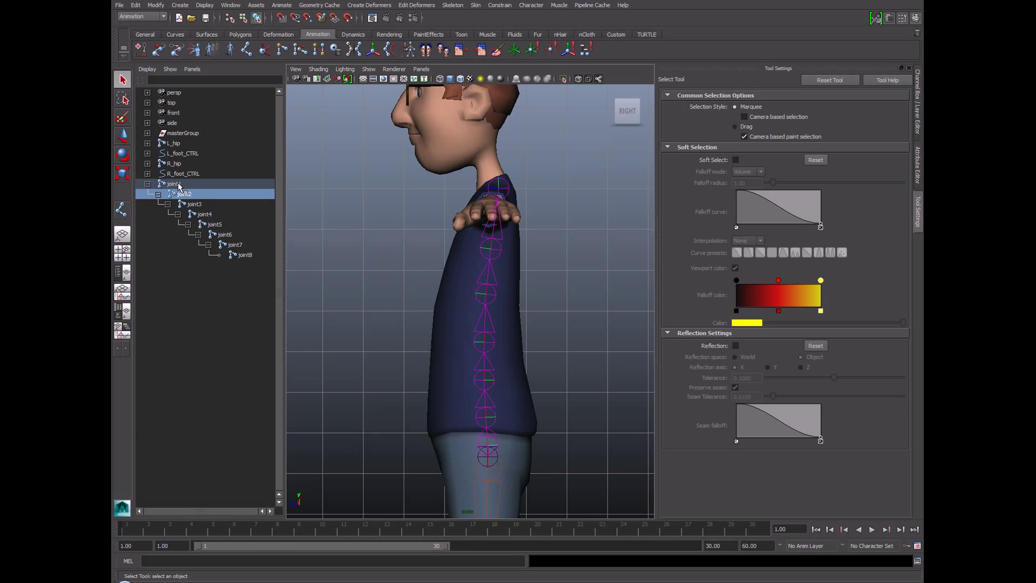
pyautogui.click(179, 185)
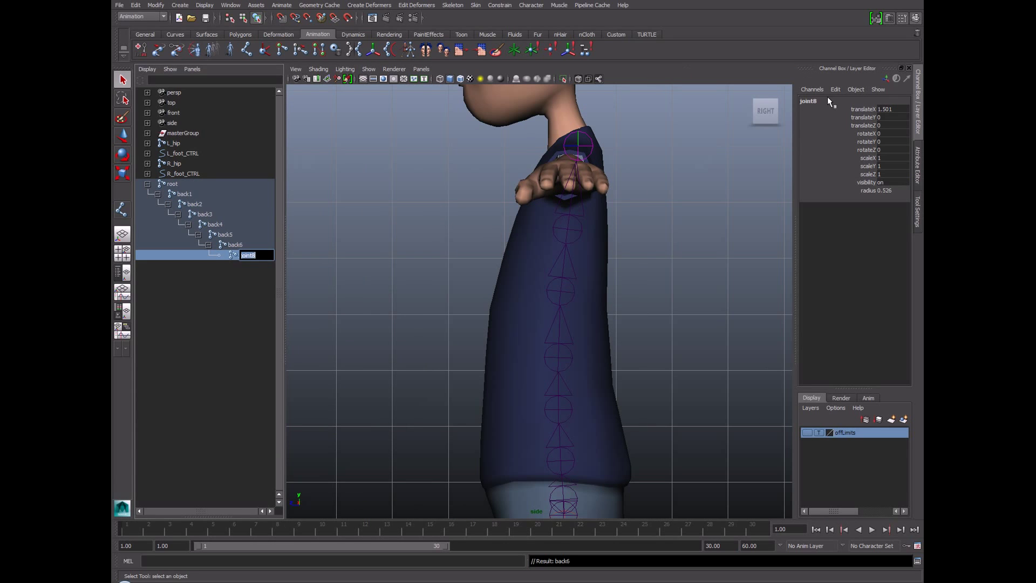
pyautogui.click(831, 100)
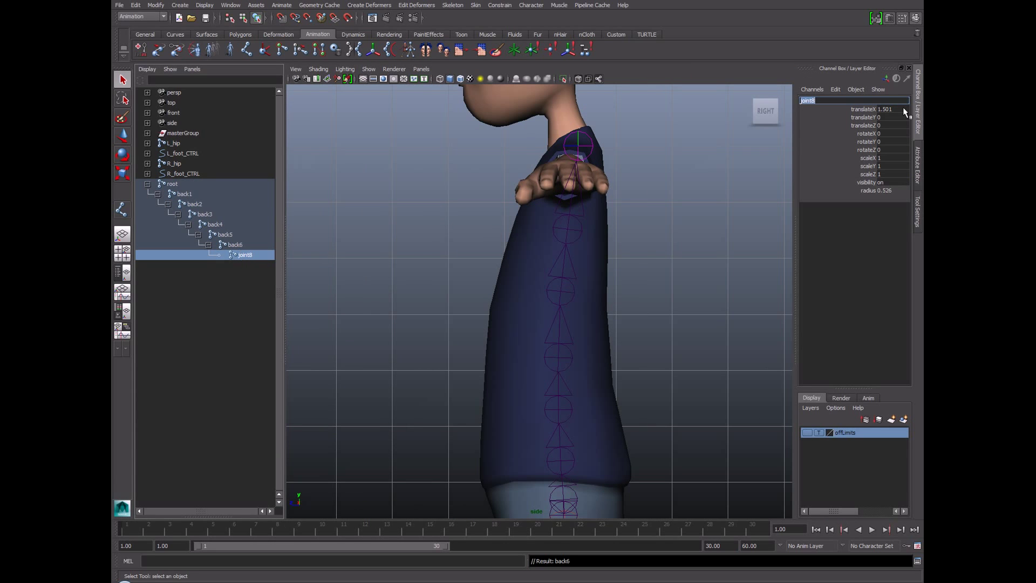
pyautogui.write('back7')
pyautogui.press('Return')
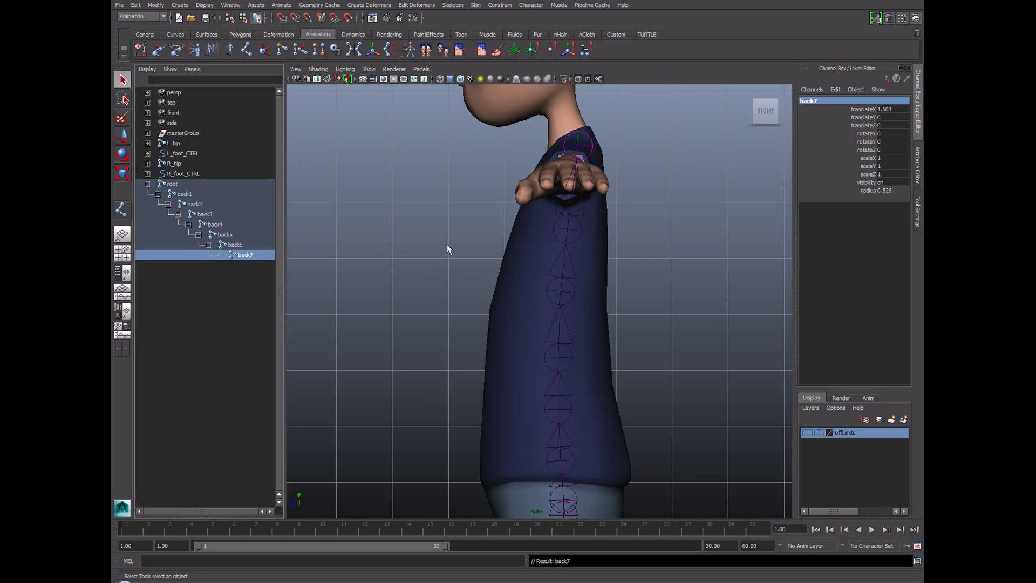
# - Turn off Auto parent curve in the IK Spline Handle Tool's settings
pyautogui.click(390, 50)
pyautogui.click(452, 5)
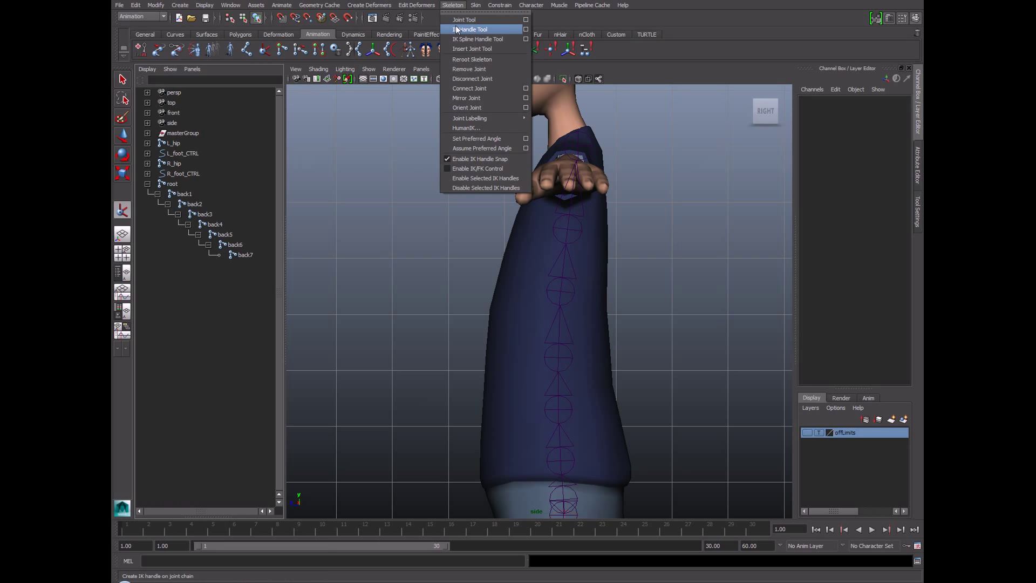
pyautogui.click(526, 40)
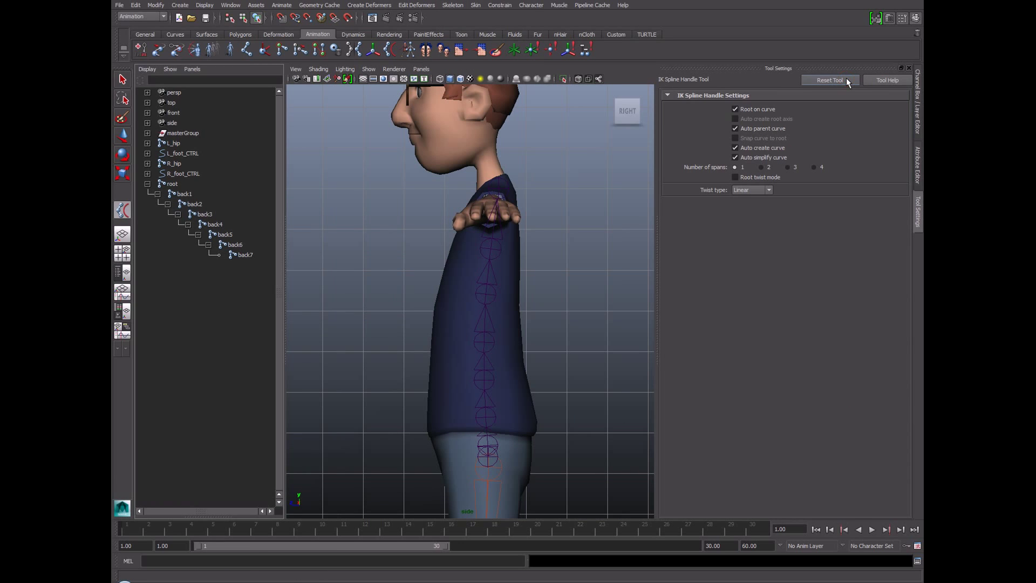
pyautogui.click(767, 133)
# - Create a spline IK handle starting at the back1 joint and ending at the back7 joint
pyautogui.keyDown('alt'); pyautogui.moveTo(577, 306); pyautogui.dragTo(543, 215, button='middle'); pyautogui.keyUp('alt')
pyautogui.scroll(1, 549, 217)
pyautogui.scroll(3, 549, 217)
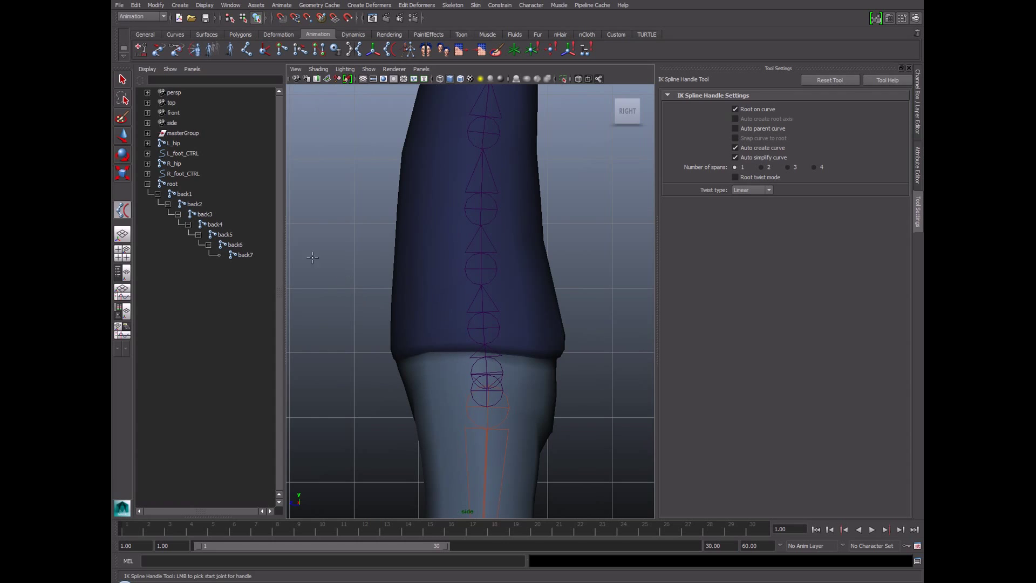
pyautogui.click(501, 368)
pyautogui.keyDown('alt'); pyautogui.moveTo(567, 286); pyautogui.dragTo(546, 412, button='middle'); pyautogui.keyUp('alt')
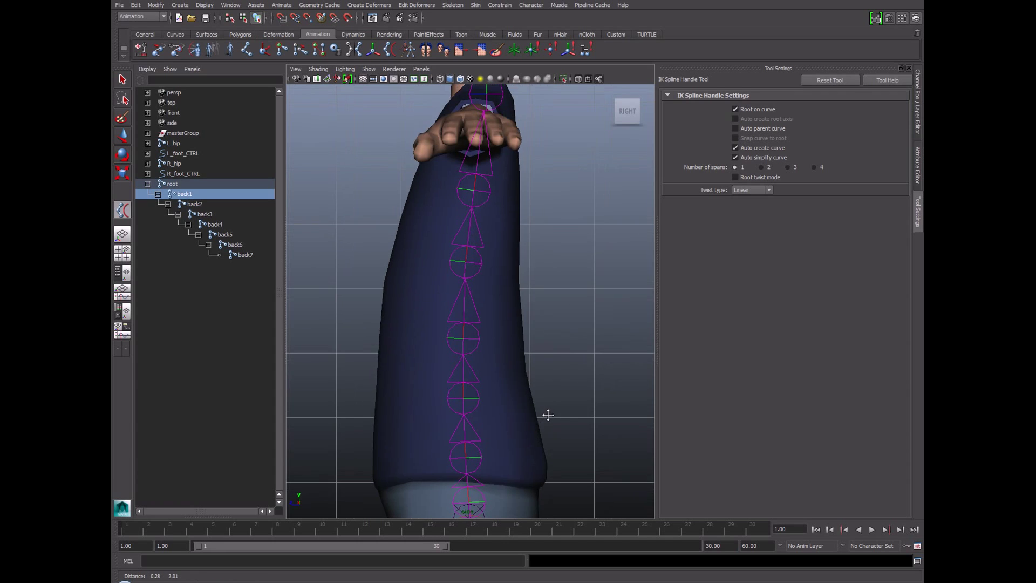
pyautogui.keyDown('alt'); pyautogui.moveTo(518, 189); pyautogui.dragTo(517, 217, button='middle'); pyautogui.keyUp('alt')
pyautogui.click(500, 142)
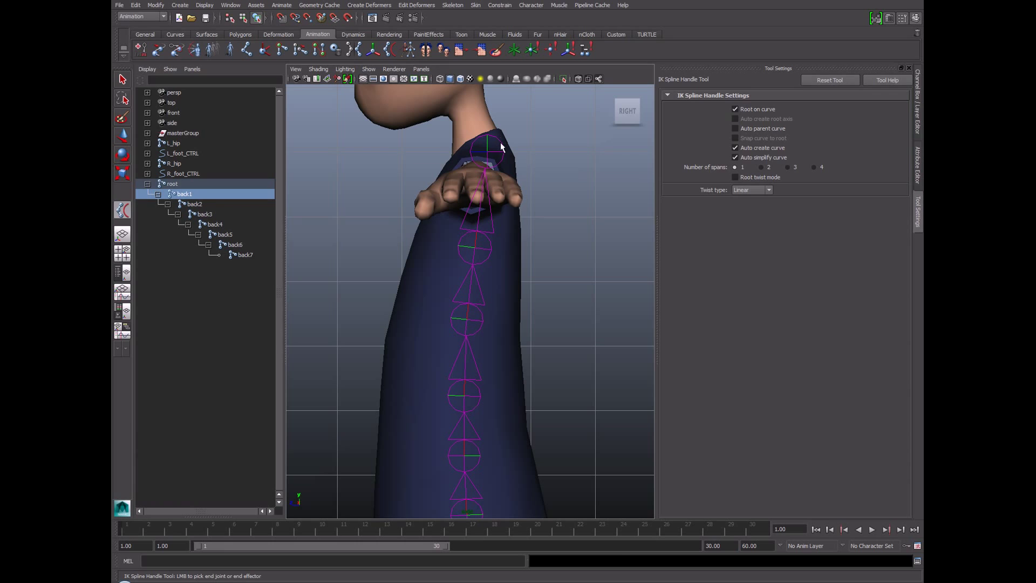
pyautogui.press('q')
pyautogui.press('f')
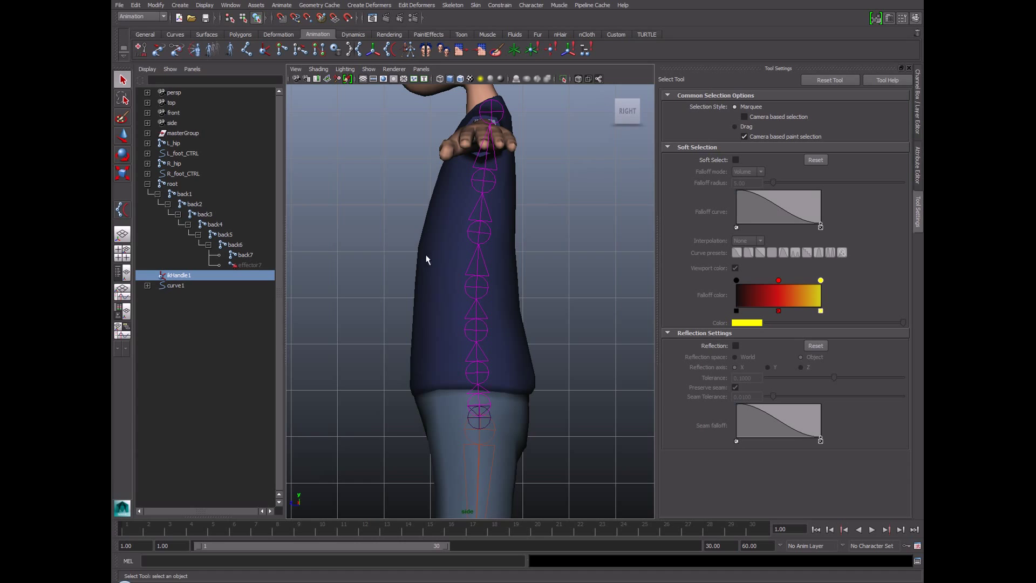
pyautogui.keyDown('alt'); pyautogui.moveTo(512, 250); pyautogui.dragTo(486, 249, button='right'); pyautogui.keyUp('alt')
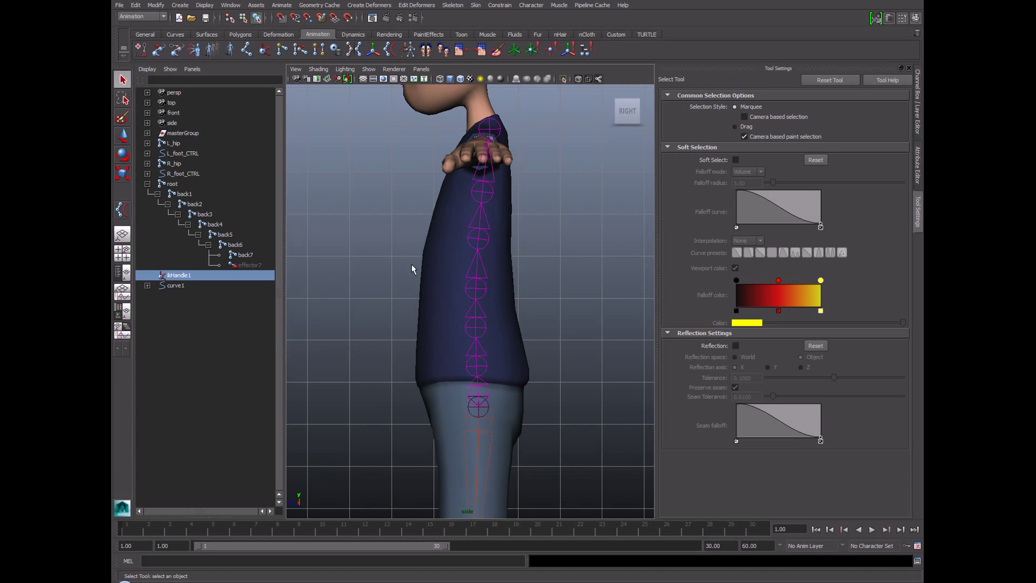
# - Hide polygons and joints in the side view to isolate the spine's IK curve
pyautogui.click(368, 70)
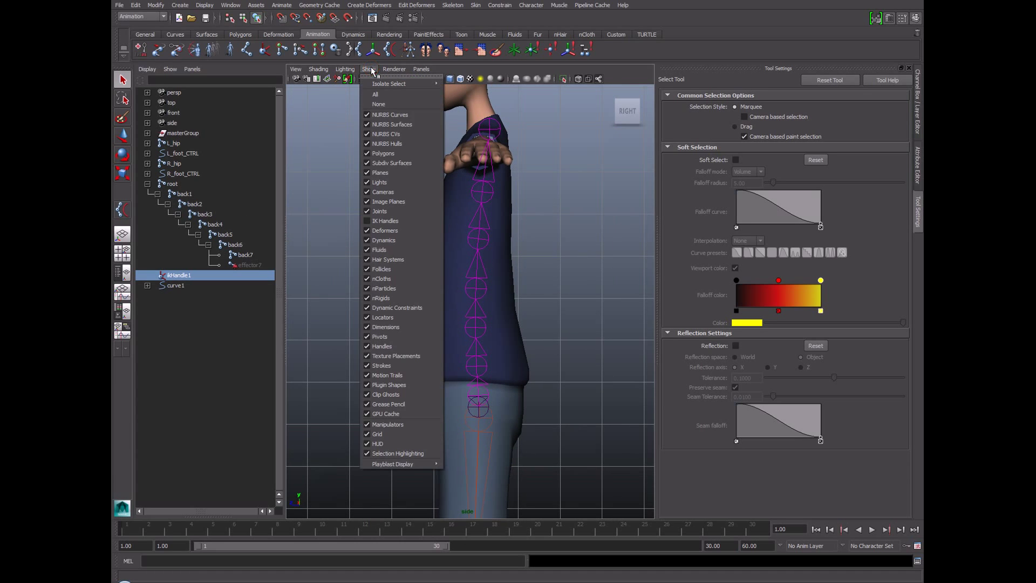
pyautogui.click(387, 154)
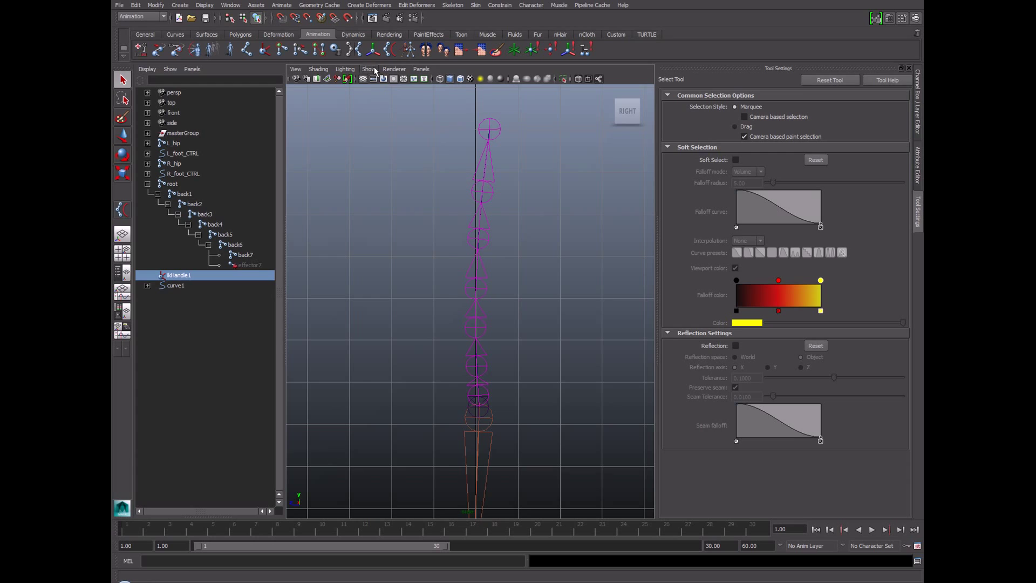
pyautogui.click(370, 70)
pyautogui.click(388, 212)
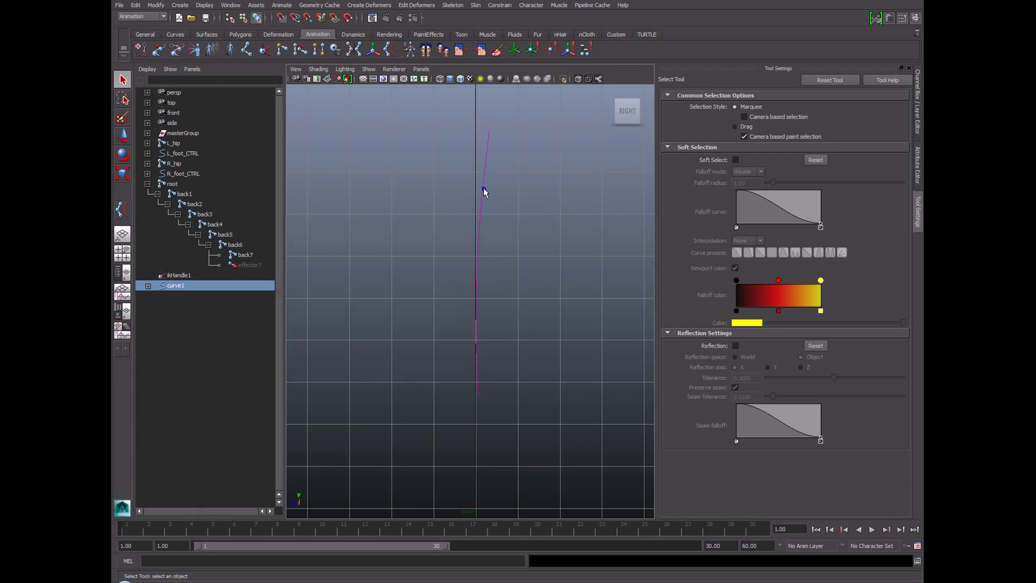
# - Test bending the spine by moving the curve's top control vertex with joints shown, undo the move and hide the joints again
pyautogui.moveTo(485, 189); pyautogui.dragTo(462, 186, button='right')
pyautogui.moveTo(455, 113); pyautogui.dragTo(527, 138)
pyautogui.press('w')
pyautogui.click(368, 69)
pyautogui.click(380, 211)
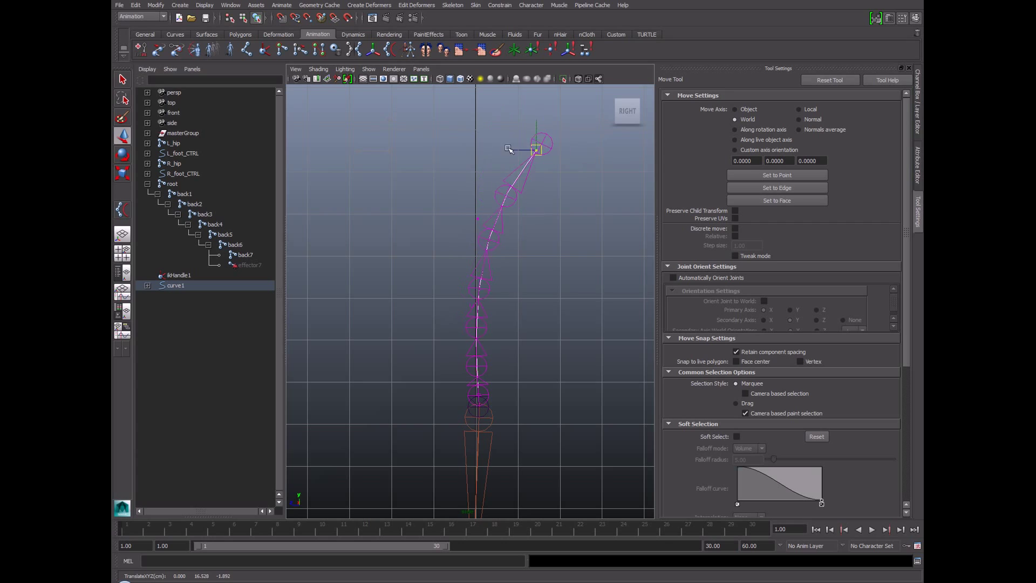
pyautogui.hotkey('ctrl', 'z')
pyautogui.hotkey('ctrl', 'z')
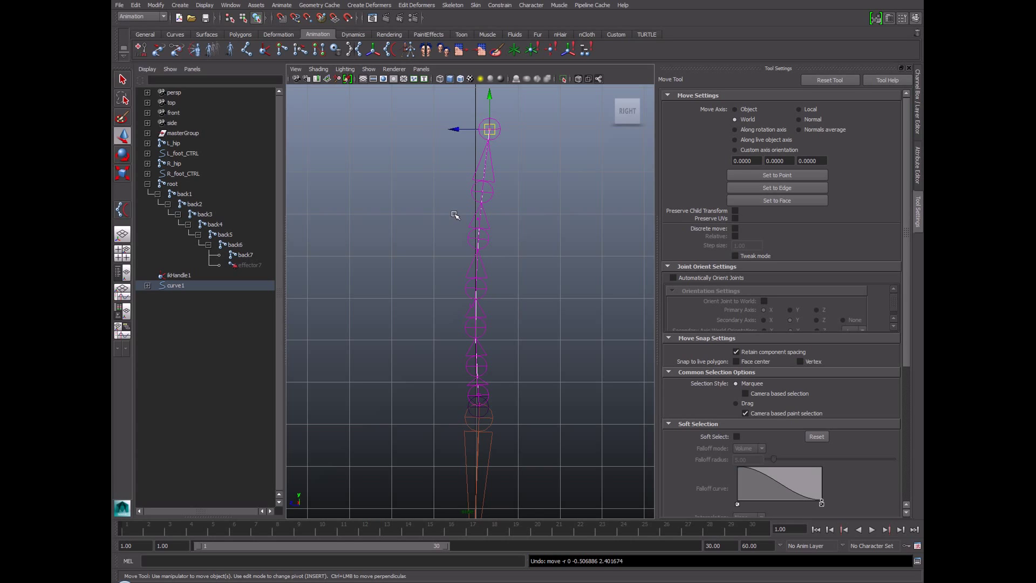
pyautogui.click(369, 69)
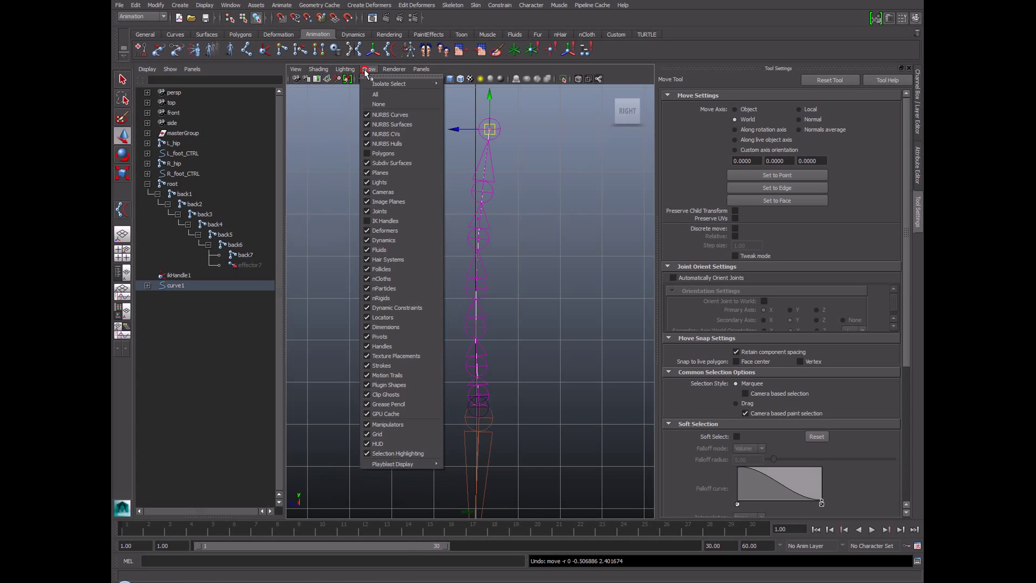
pyautogui.click(381, 211)
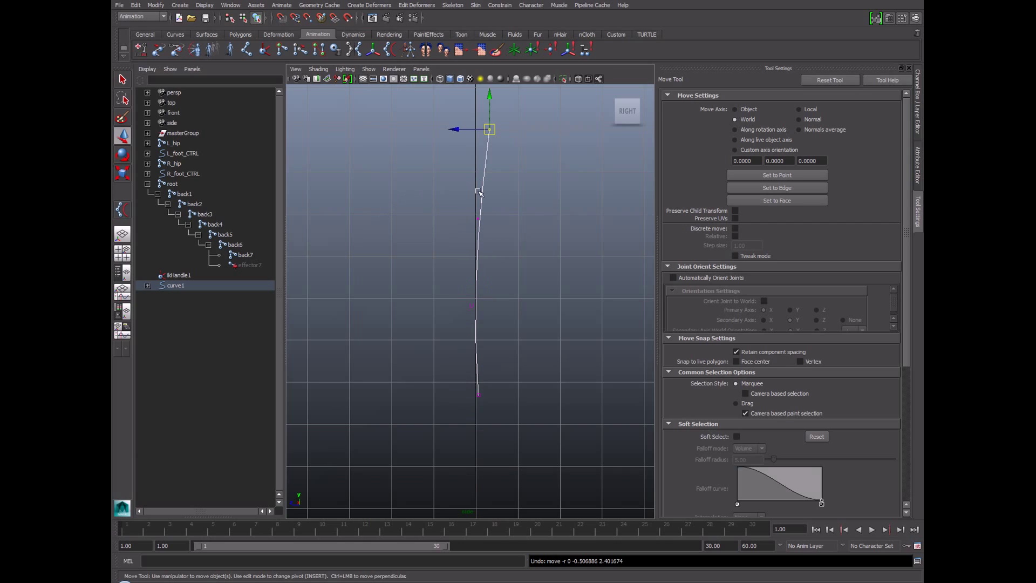
# - Create a cluster deformer from the two upper control vertices of the spine's IK curve
pyautogui.click(479, 159)
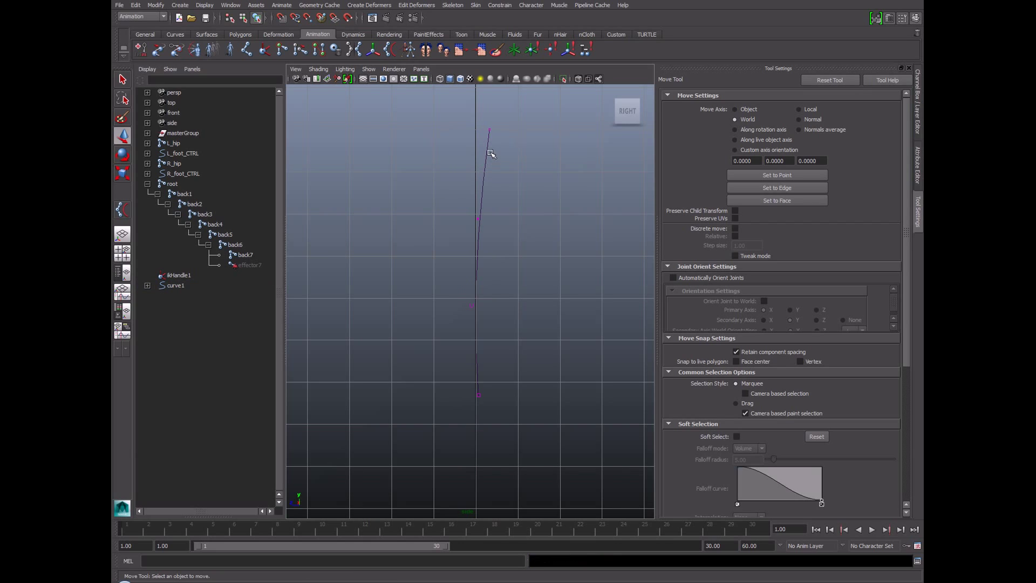
pyautogui.rightClick(486, 171)
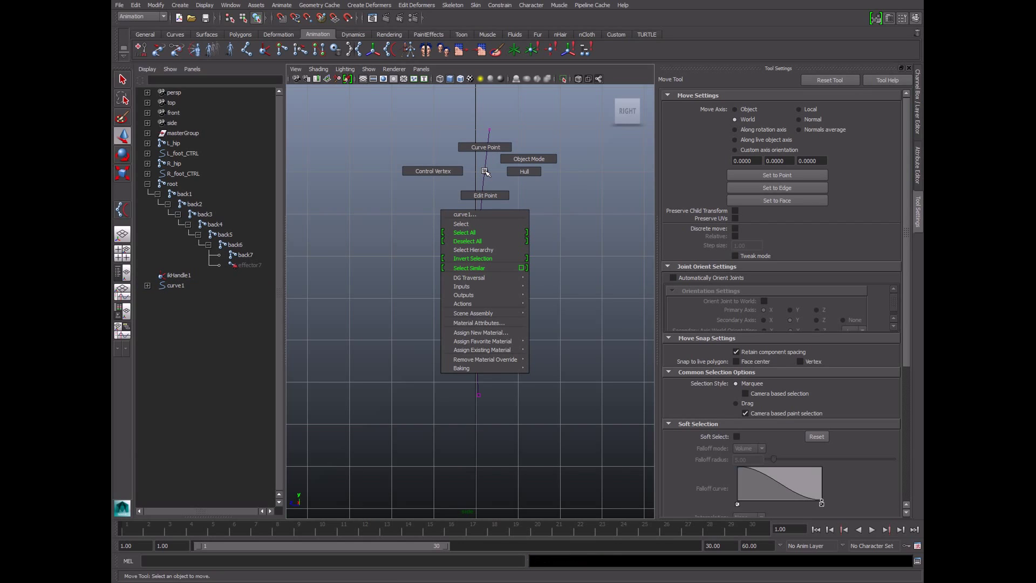
pyautogui.click(451, 171)
pyautogui.moveTo(444, 128); pyautogui.dragTo(528, 234)
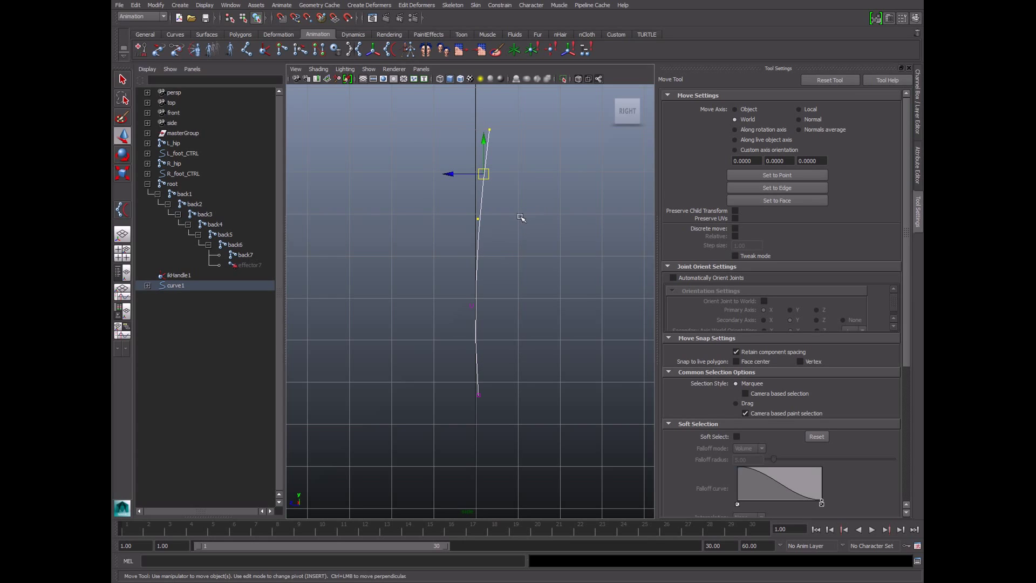
pyautogui.click(379, 5)
pyautogui.click(386, 52)
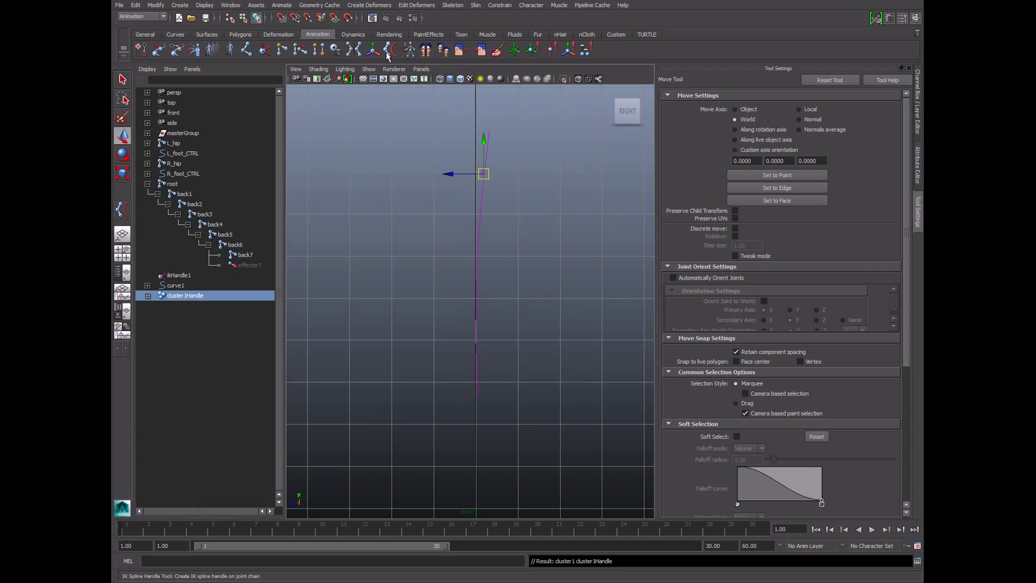
# - Test moving and rotating the cluster on the curve's upper control vertices, undoing both transforms
pyautogui.click(453, 171)
pyautogui.keyDown('alt'); pyautogui.moveTo(496, 170); pyautogui.dragTo(514, 185, button='right'); pyautogui.keyUp('alt')
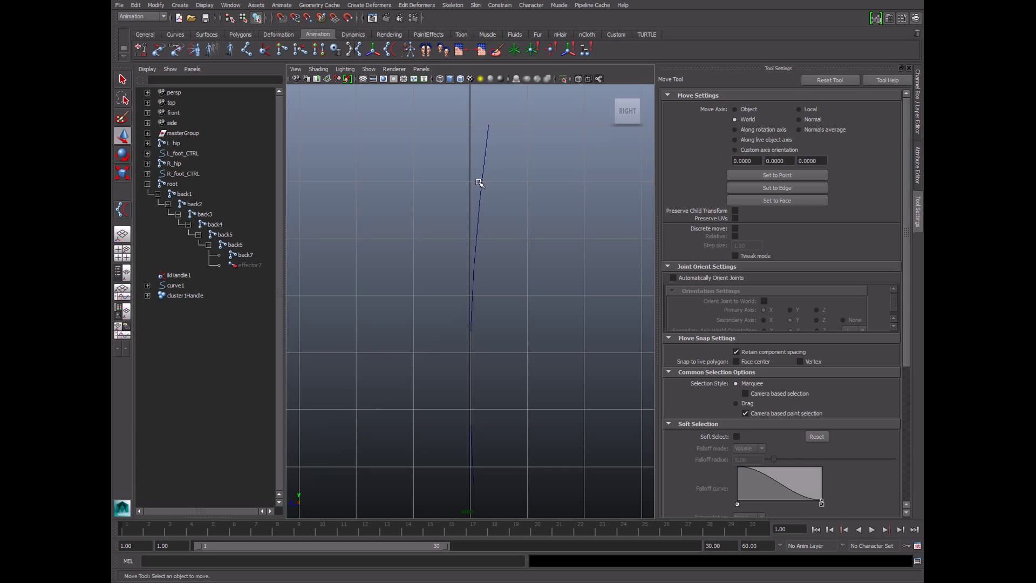
pyautogui.click(481, 181)
pyautogui.click(919, 131)
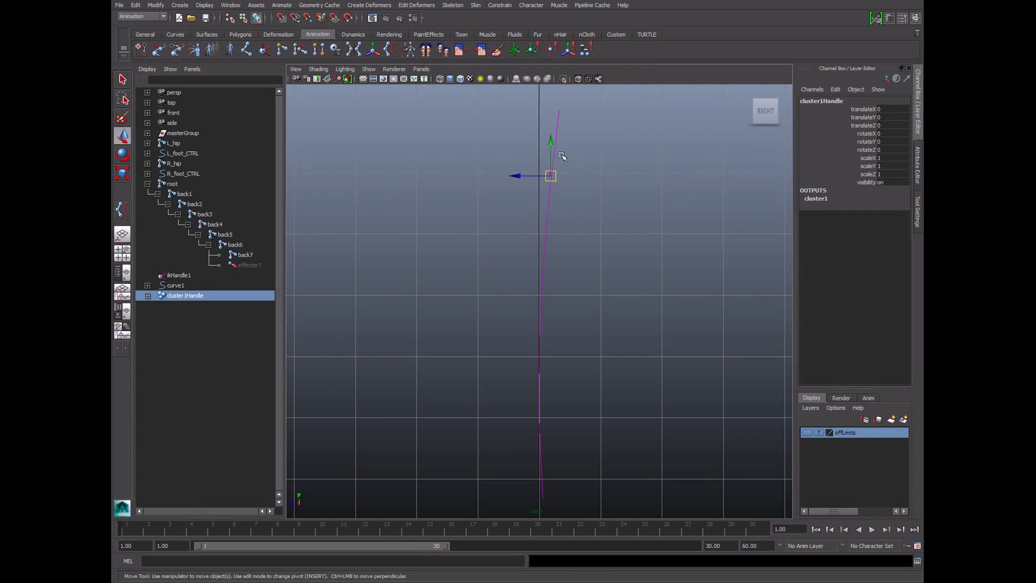
pyautogui.moveTo(551, 176); pyautogui.dragTo(454, 173)
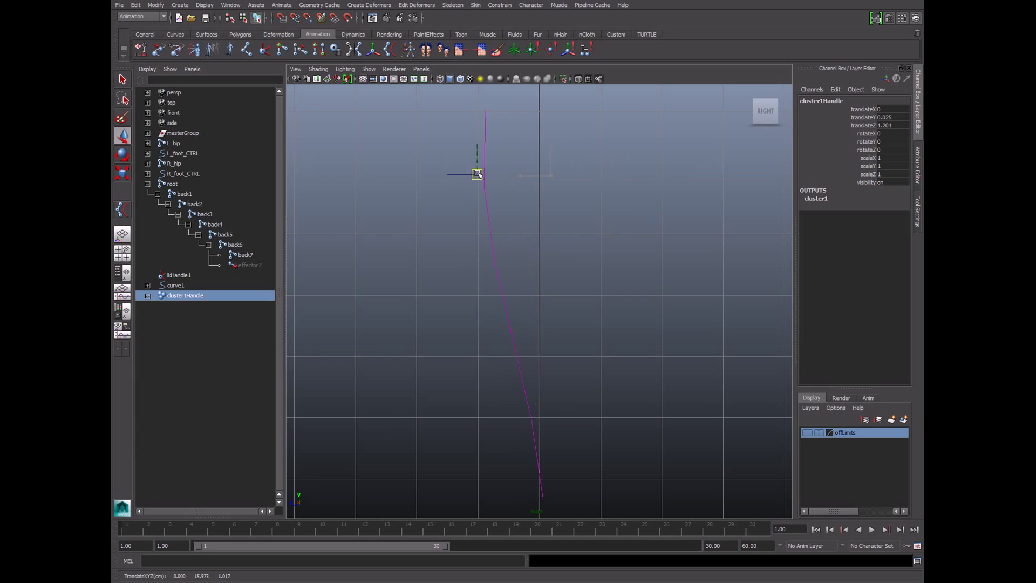
pyautogui.hotkey('ctrl', 'z')
pyautogui.scroll(-3, 587, 201)
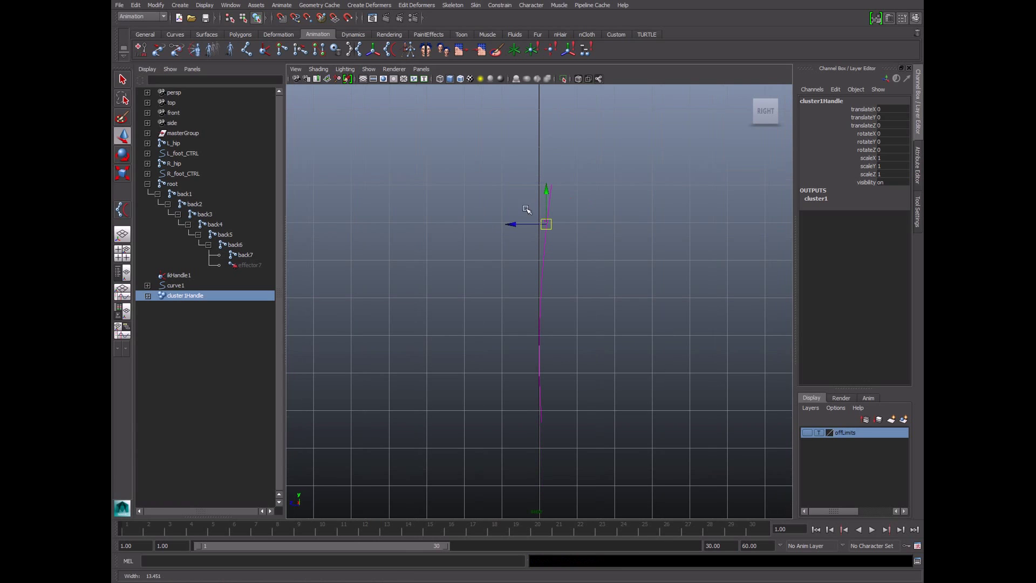
pyautogui.press('e')
pyautogui.moveTo(574, 185)
pyautogui.mouseDown()
pyautogui.moveTo(618, 262)
pyautogui.moveTo(562, 177)
pyautogui.mouseUp()
pyautogui.hotkey('ctrl', 'z')
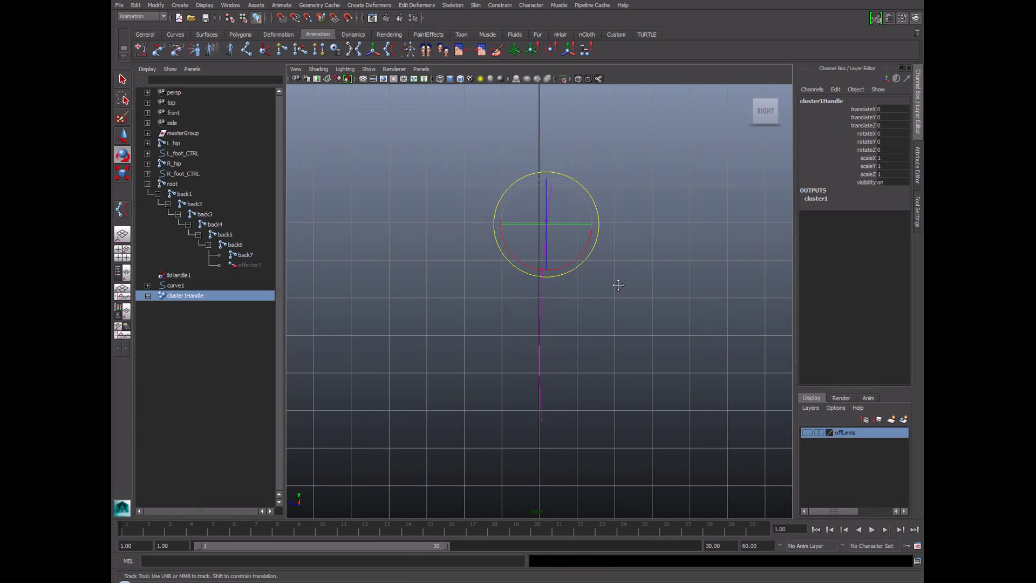
# - Create a cluster deformer from the two lower control vertices of the spine's IK curve
pyautogui.keyDown('alt'); pyautogui.moveTo(619, 287); pyautogui.dragTo(605, 243, button='middle'); pyautogui.keyUp('alt')
pyautogui.click(566, 257)
pyautogui.moveTo(511, 272); pyautogui.dragTo(551, 297)
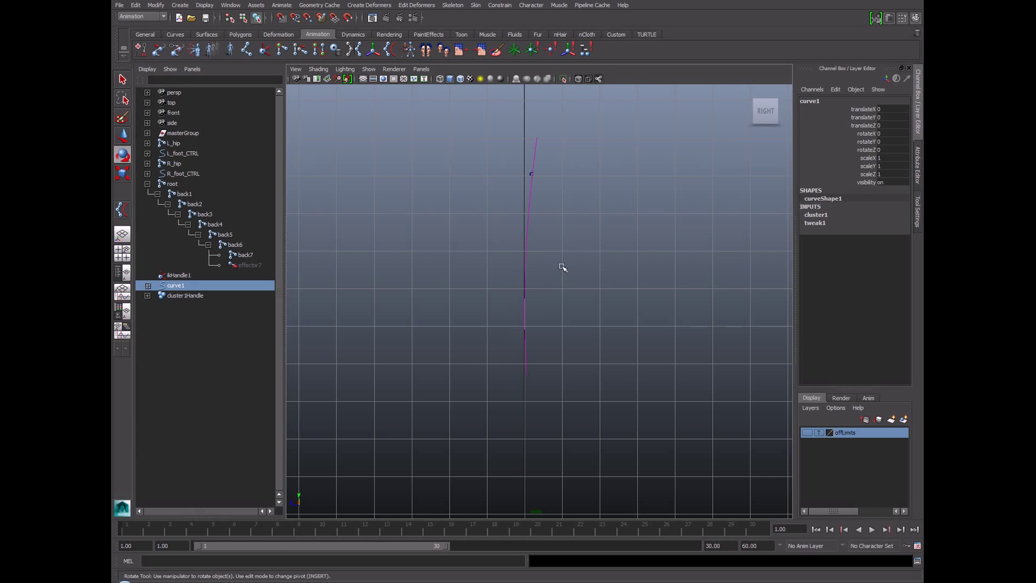
pyautogui.rightClick(525, 298)
pyautogui.moveTo(525, 298); pyautogui.dragTo(464, 276, button='right')
pyautogui.moveTo(464, 272); pyautogui.dragTo(565, 410)
pyautogui.click(369, 5)
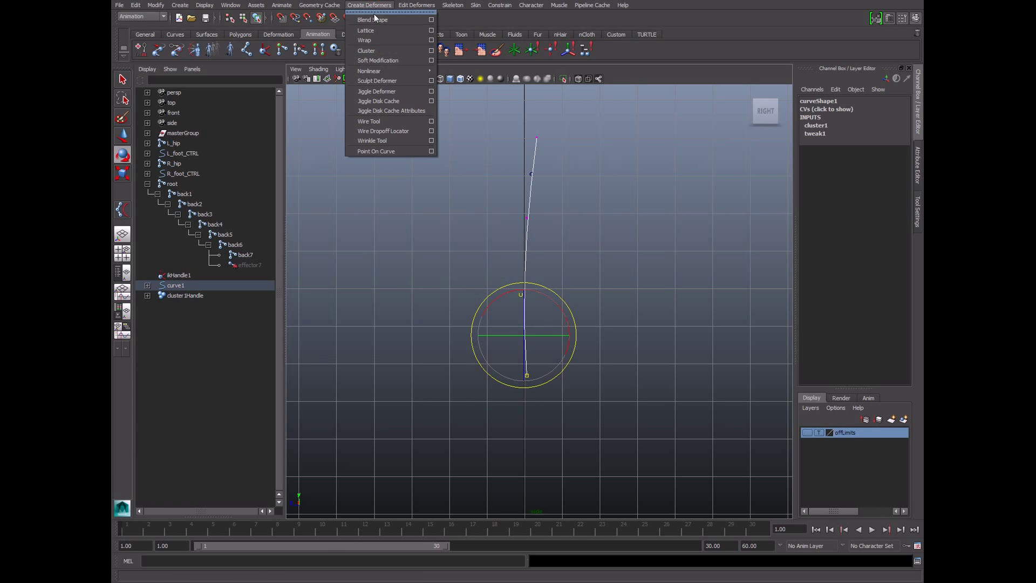
pyautogui.click(368, 50)
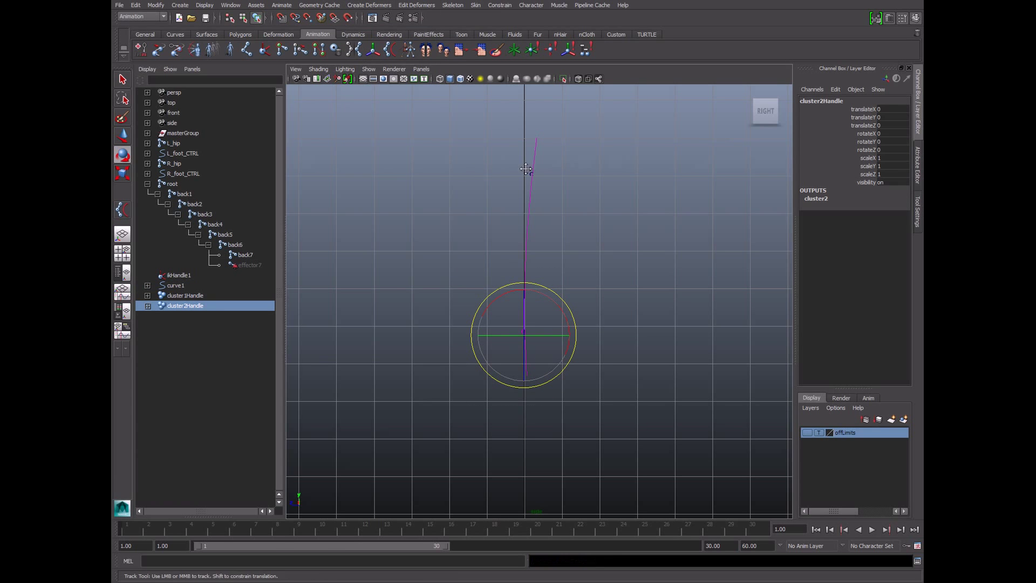
# - Rename the cluster on the curve's lower control vertices as lowerBackCluster
pyautogui.keyDown('alt'); pyautogui.moveTo(597, 173); pyautogui.dragTo(582, 187, button='middle'); pyautogui.keyUp('alt')
pyautogui.keyDown('alt'); pyautogui.moveTo(582, 187); pyautogui.dragTo(610, 190, button='right'); pyautogui.keyUp('alt')
pyautogui.keyDown('alt'); pyautogui.moveTo(610, 191); pyautogui.dragTo(611, 215, button='middle'); pyautogui.keyUp('alt')
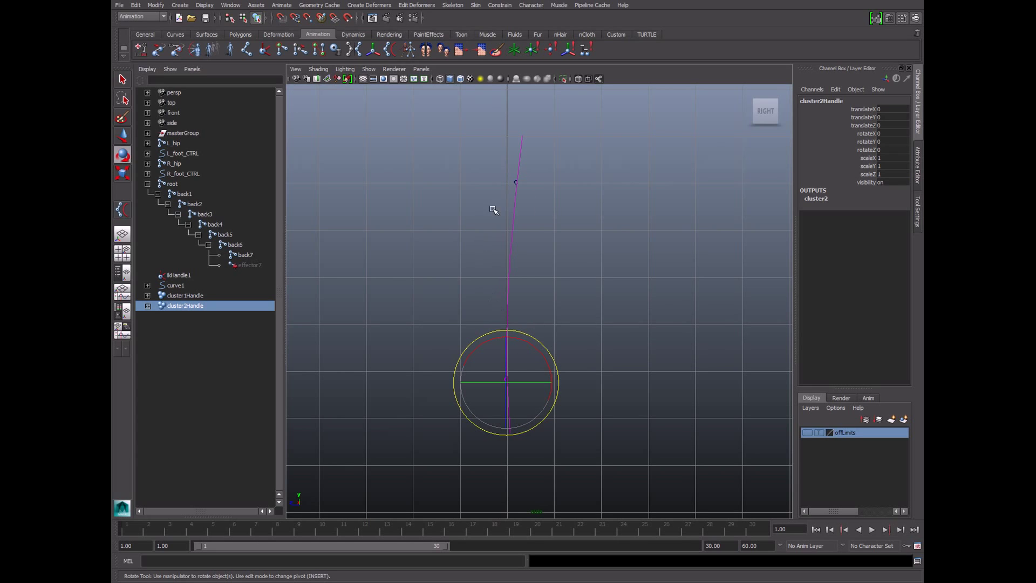
pyautogui.scroll(-4, 488, 221)
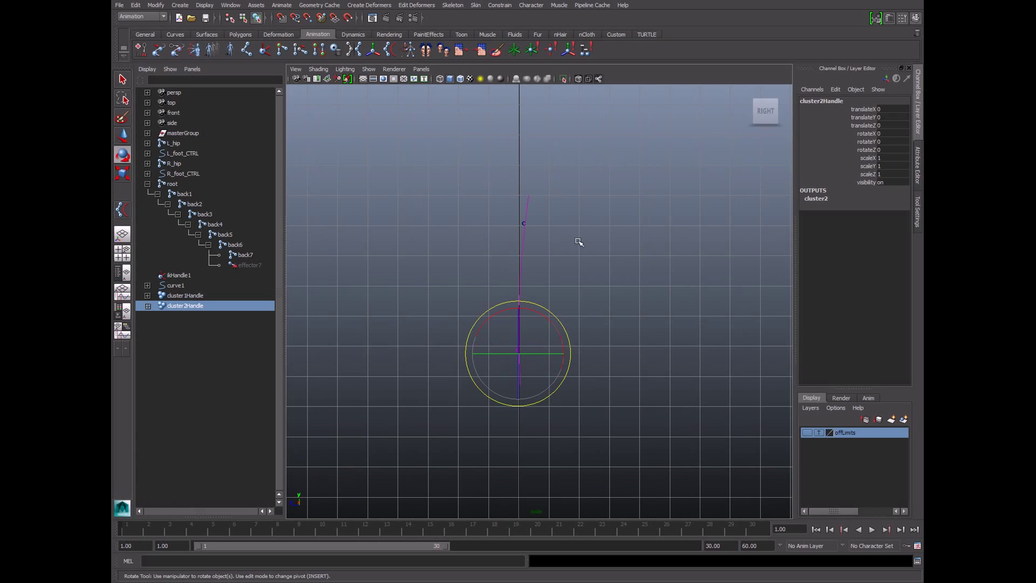
pyautogui.keyDown('alt'); pyautogui.moveTo(602, 241); pyautogui.dragTo(727, 259, button='right'); pyautogui.keyUp('alt')
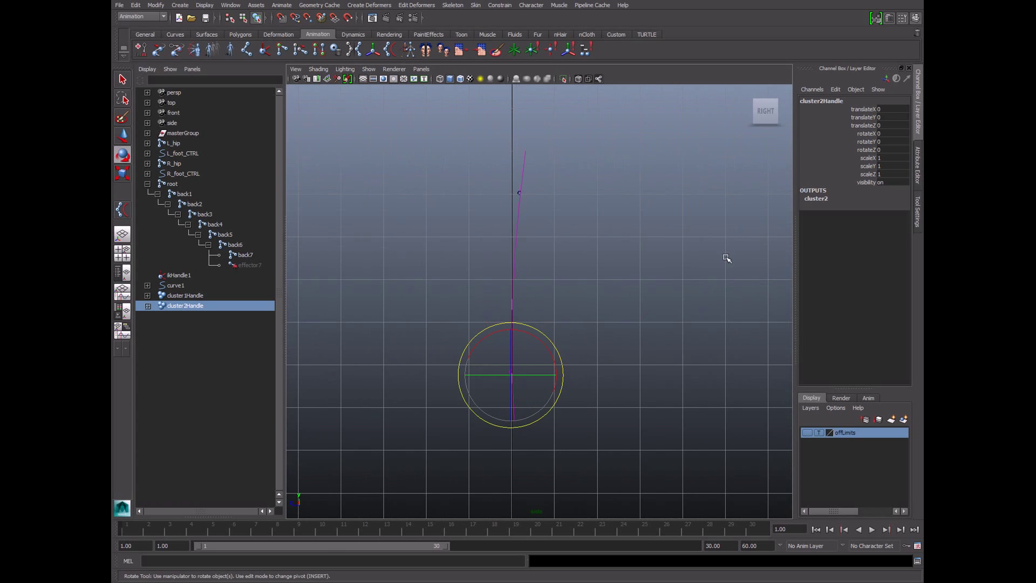
pyautogui.click(836, 101)
pyautogui.press('BackSpace')
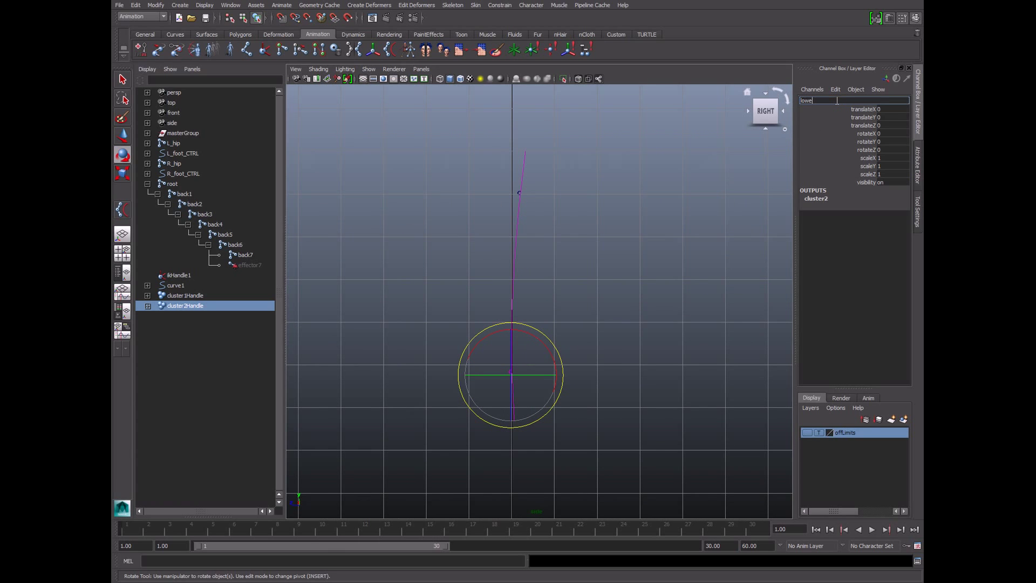
pyautogui.write('lowerBackClu')
pyautogui.write('ster')
pyautogui.press('Return')
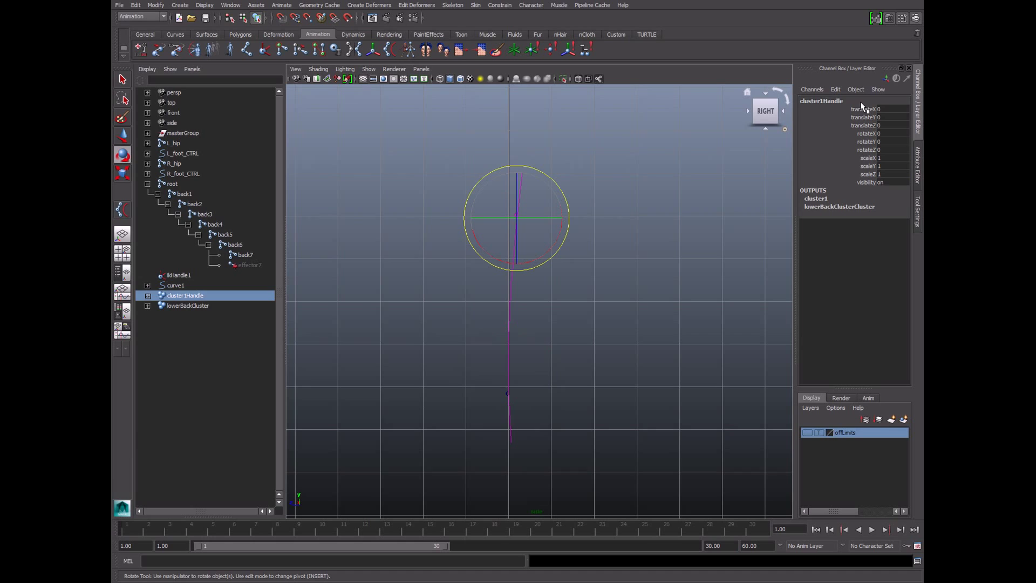
# - Rename the cluster on the curve's upper control vertices as upperBackCluster
pyautogui.click(862, 102)
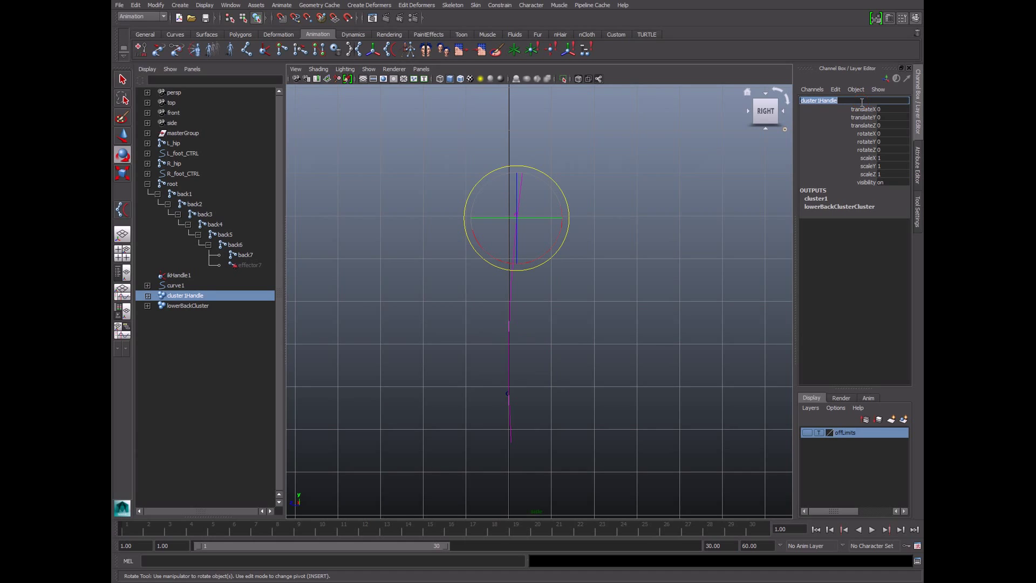
pyautogui.write('topuster')
pyautogui.press('Return')
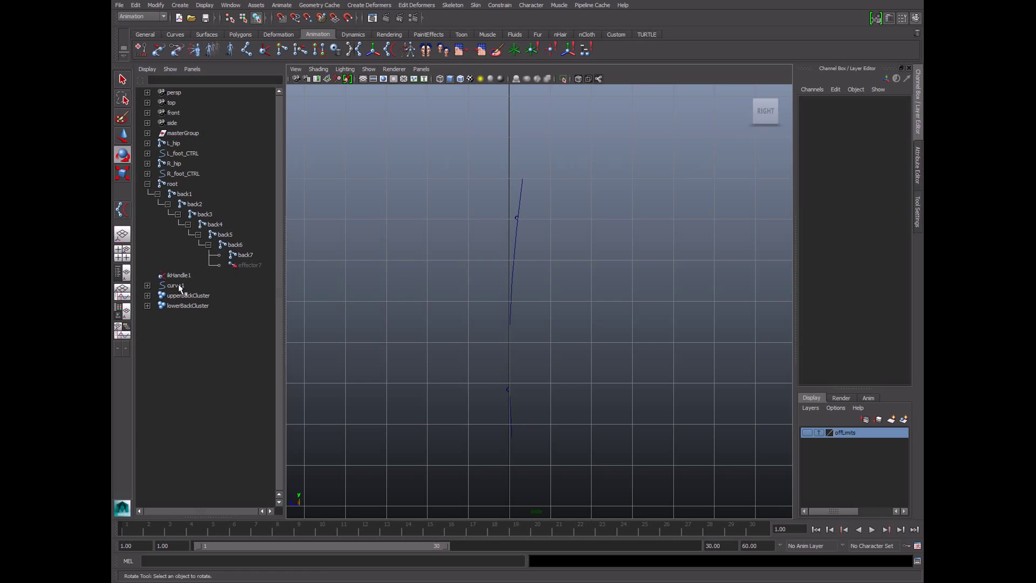
# - Rename the spine's IK curve as ikBackCurve
pyautogui.doubleClick(180, 286)
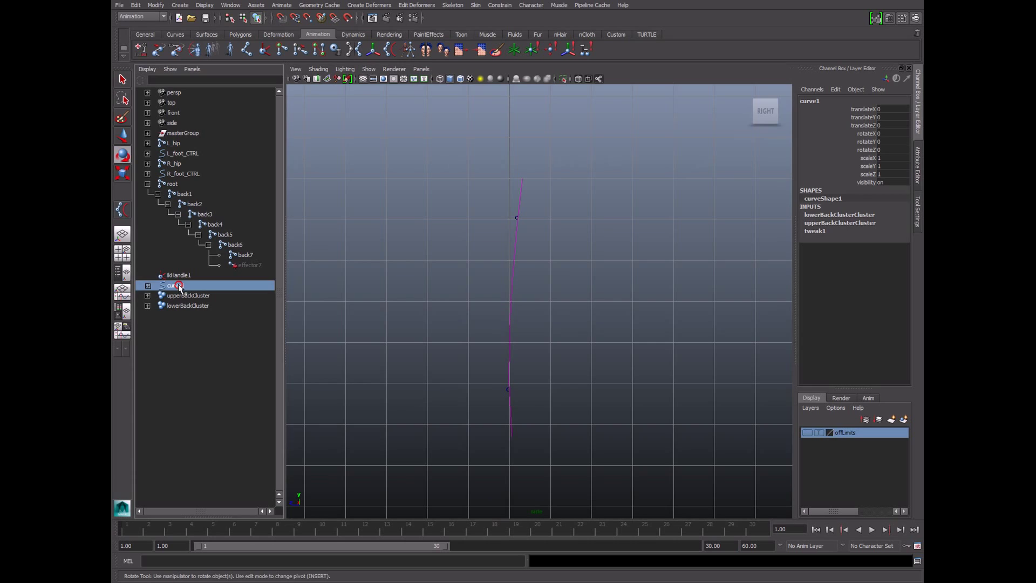
pyautogui.click(822, 101)
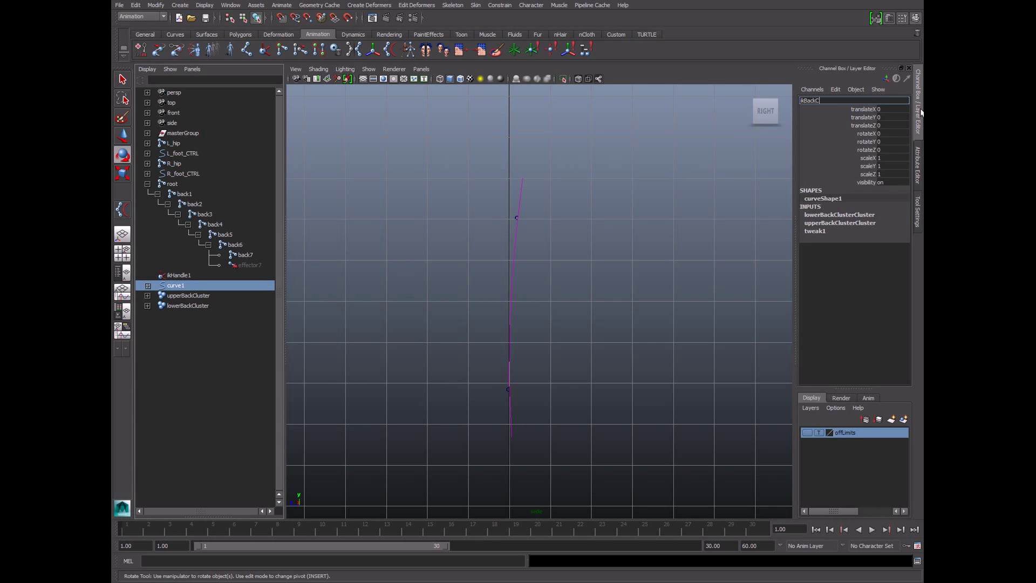
pyautogui.write('ikBackCurve')
pyautogui.press('Return')
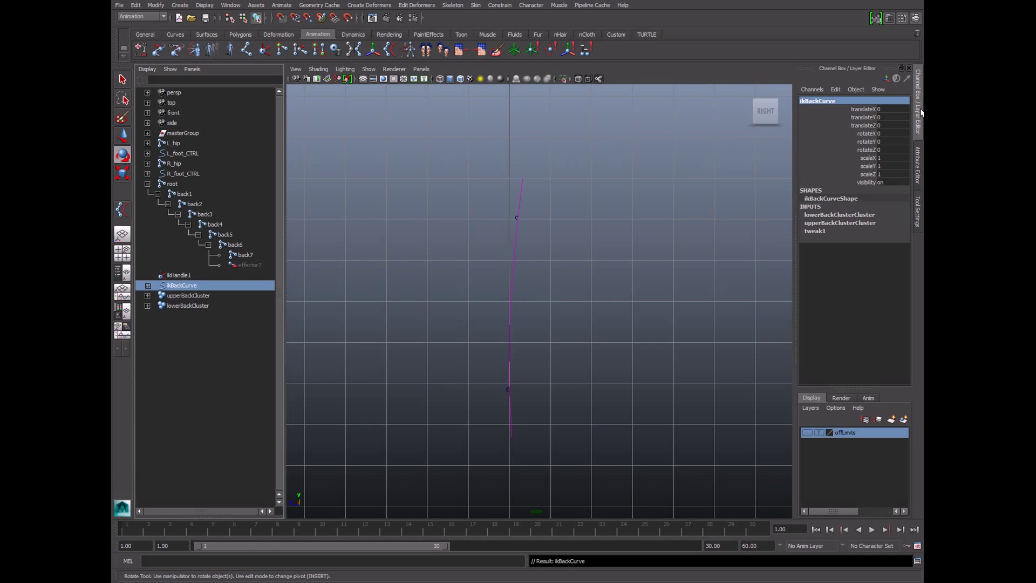
# - Rename the spine's IK handle as back_IK
pyautogui.click(179, 276)
pyautogui.click(822, 102)
pyautogui.write('b')
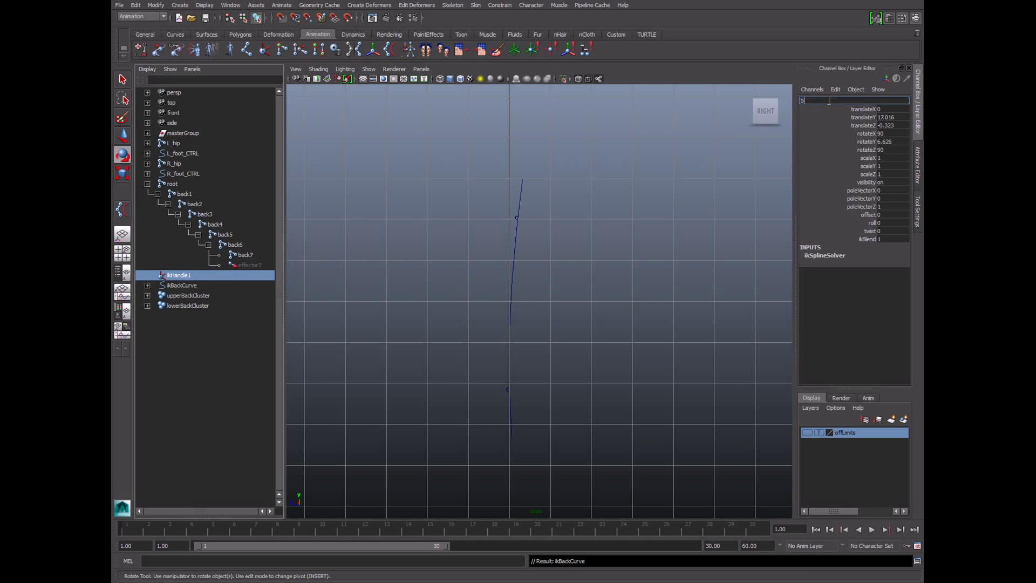
pyautogui.write('ack_IK')
pyautogui.press('Return')
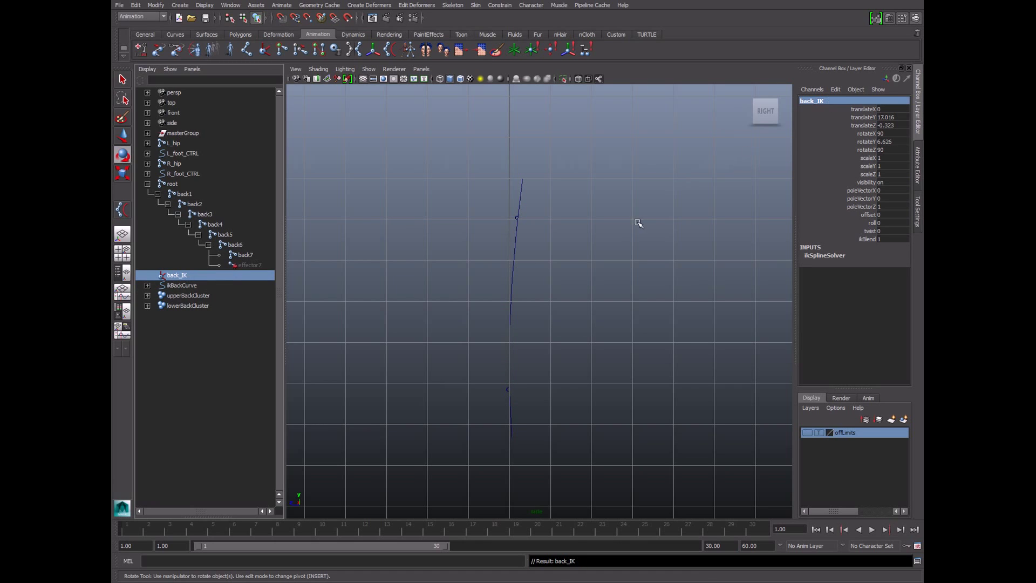
# - Show the joints in the side view and switch to the perspective view of the skeleton
pyautogui.scroll(-2, 636, 225)
pyautogui.click(369, 69)
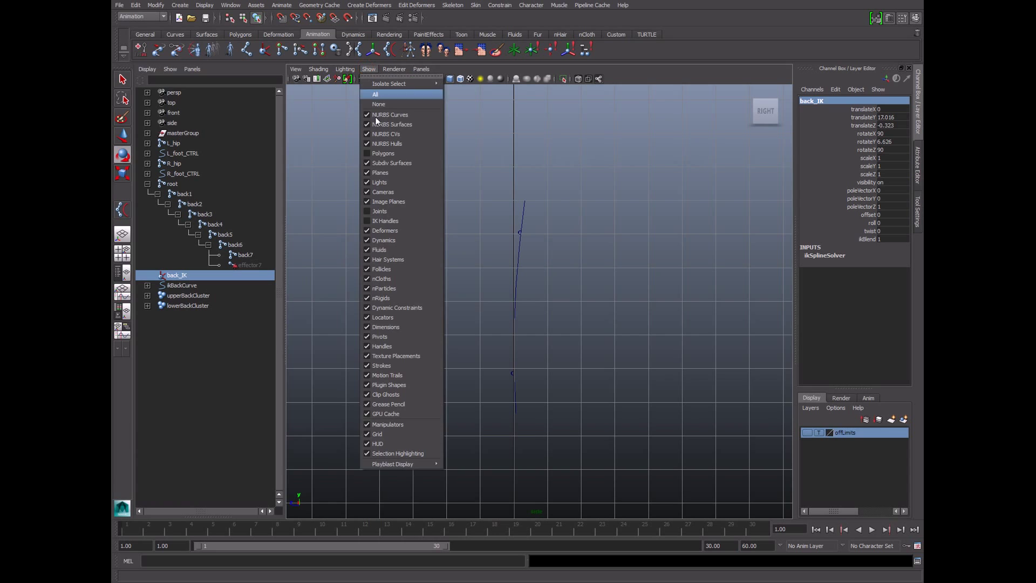
pyautogui.click(403, 215)
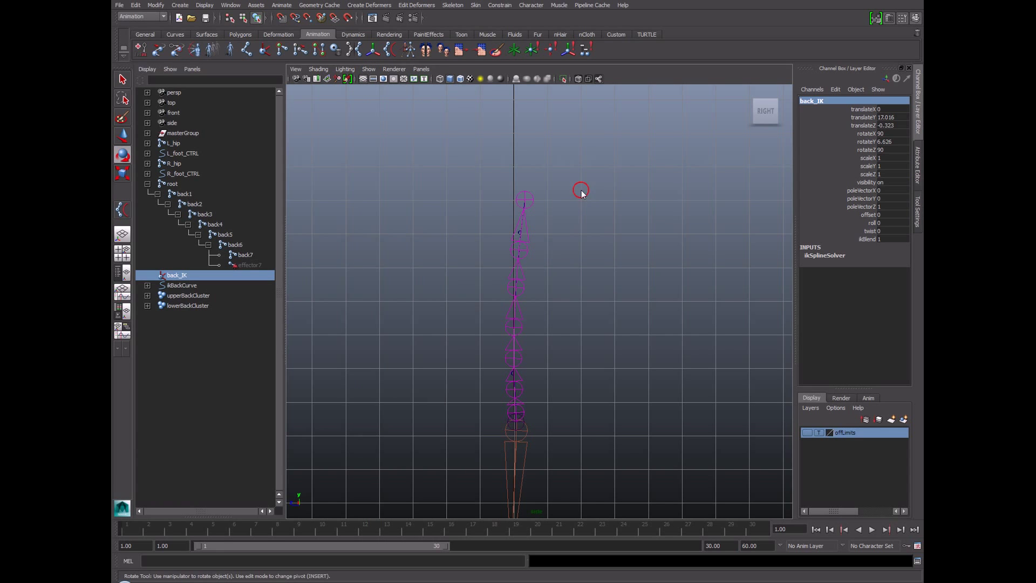
pyautogui.press('space')
pyautogui.press('space')
pyautogui.keyDown('alt'); pyautogui.moveTo(604, 185); pyautogui.dragTo(687, 193, button='right'); pyautogui.keyUp('alt')
pyautogui.keyDown('alt'); pyautogui.moveTo(687, 193); pyautogui.dragTo(584, 258); pyautogui.keyUp('alt')
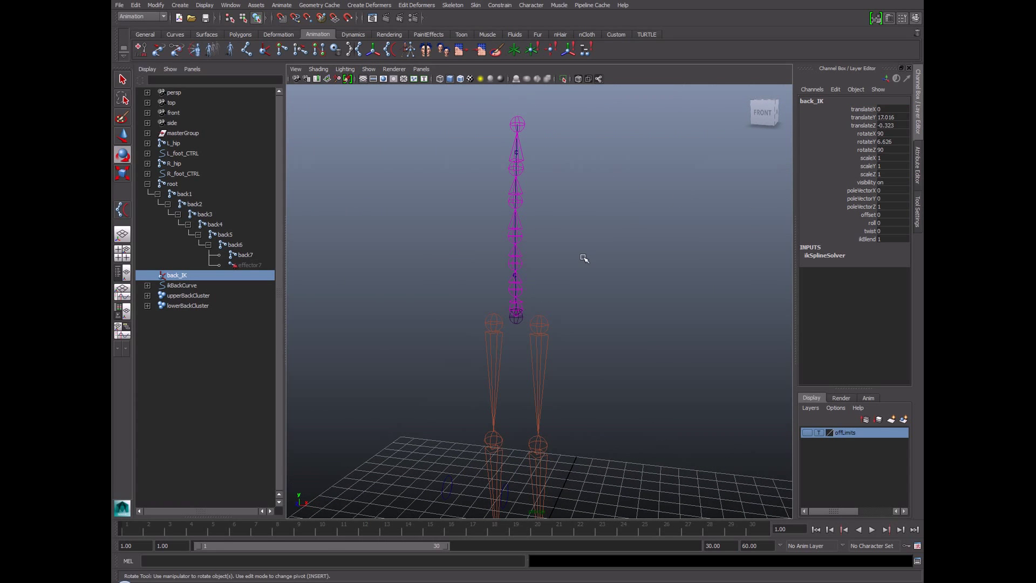
# - Test bending the spine by rotating and moving upperBackCluster, undoing each transform
pyautogui.click(199, 298)
pyautogui.keyDown('alt'); pyautogui.moveTo(612, 210); pyautogui.dragTo(607, 250, button='middle'); pyautogui.keyUp('alt')
pyautogui.moveTo(557, 211); pyautogui.dragTo(545, 241)
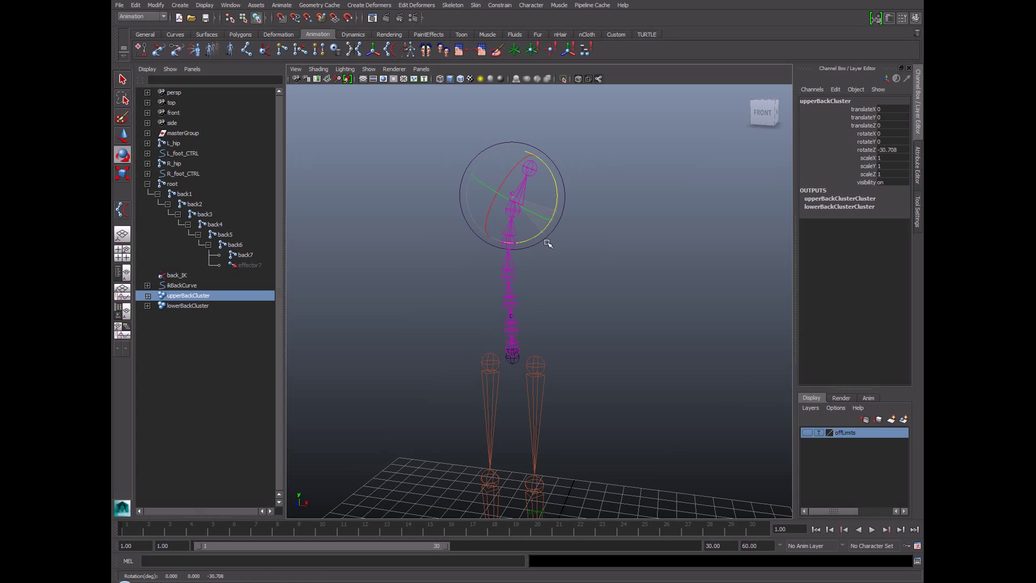
pyautogui.hotkey('ctrl', 'z')
pyautogui.press('w')
pyautogui.moveTo(547, 189); pyautogui.dragTo(506, 205)
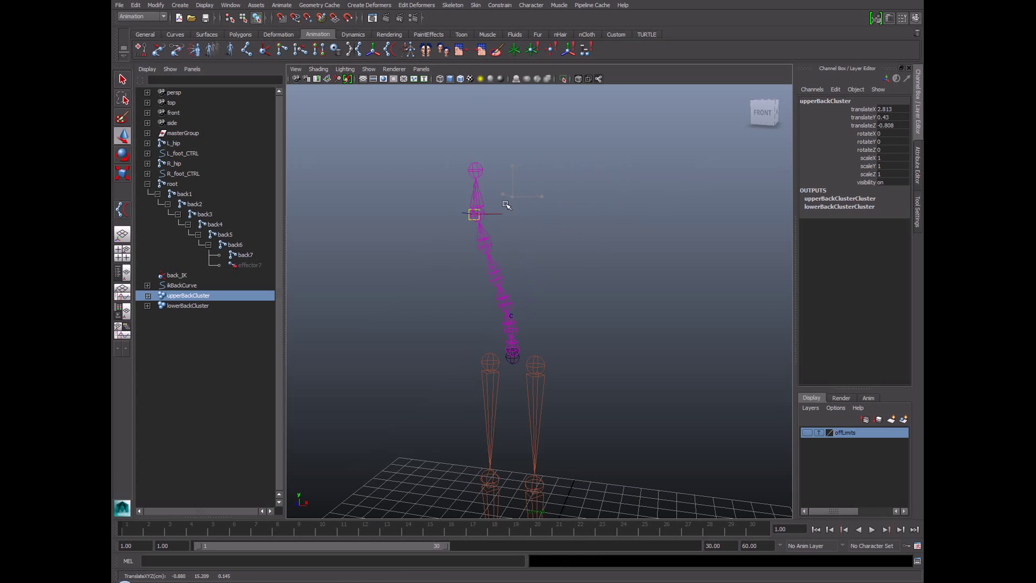
pyautogui.hotkey('ctrl', 'z')
# - Test moving lowerBackCluster along X, undo the move and inspect the spine from the side
pyautogui.click(190, 305)
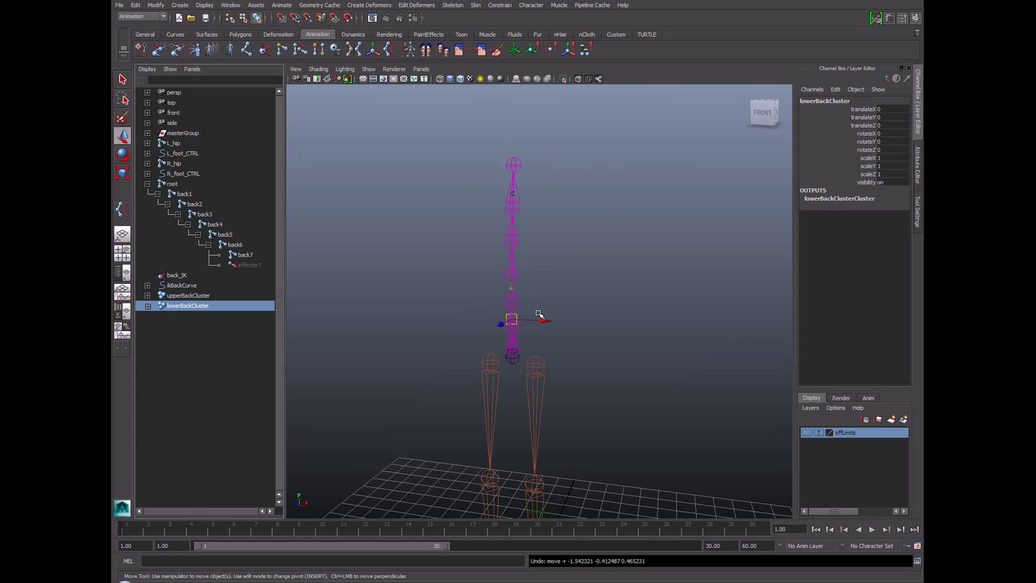
pyautogui.moveTo(539, 315)
pyautogui.mouseDown()
pyautogui.moveTo(558, 322)
pyautogui.moveTo(542, 321)
pyautogui.mouseUp()
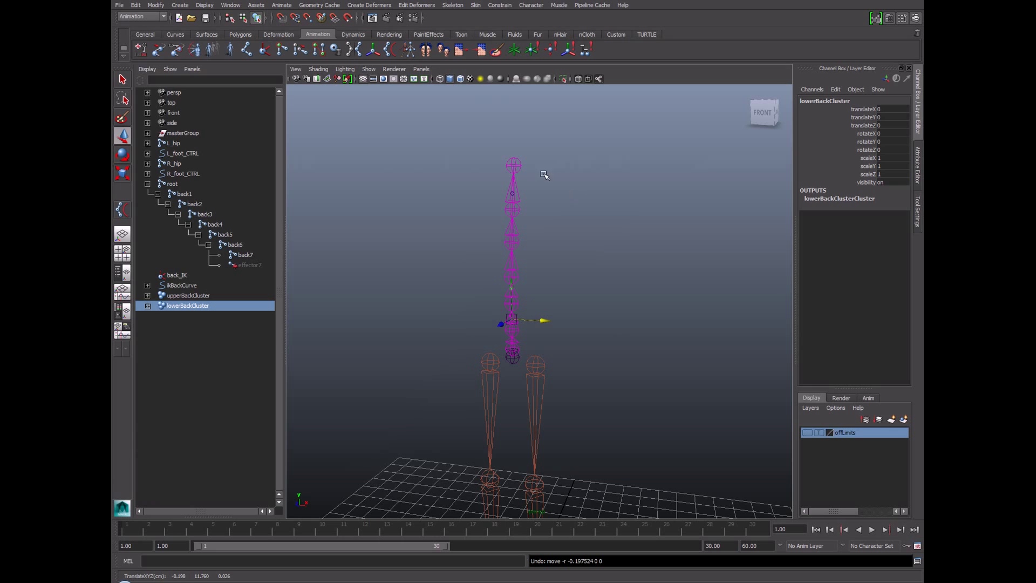
pyautogui.keyDown('alt'); pyautogui.moveTo(565, 212); pyautogui.dragTo(480, 218); pyautogui.keyUp('alt')
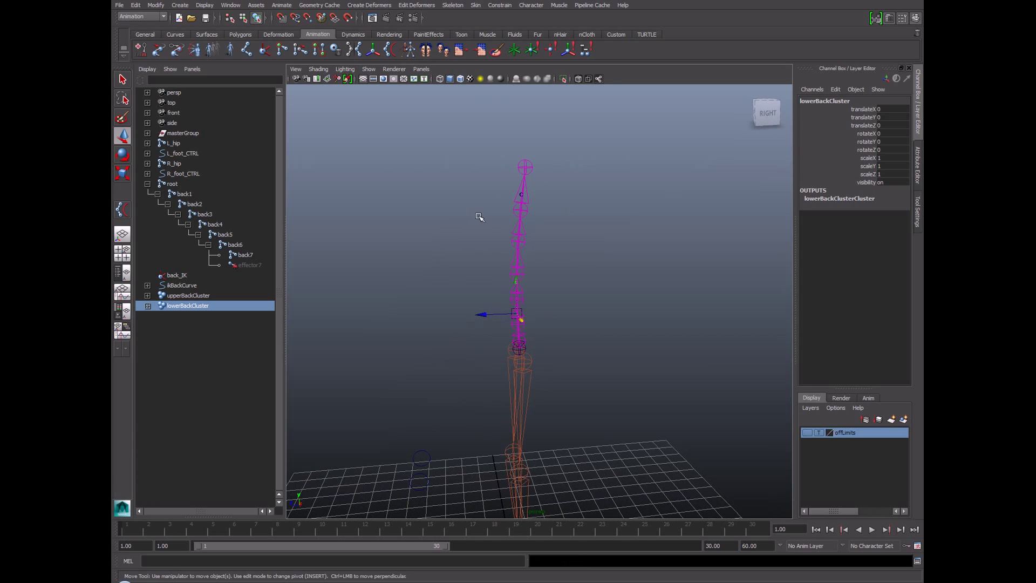
pyautogui.keyDown('alt'); pyautogui.moveTo(500, 257); pyautogui.dragTo(509, 208); pyautogui.keyUp('alt')
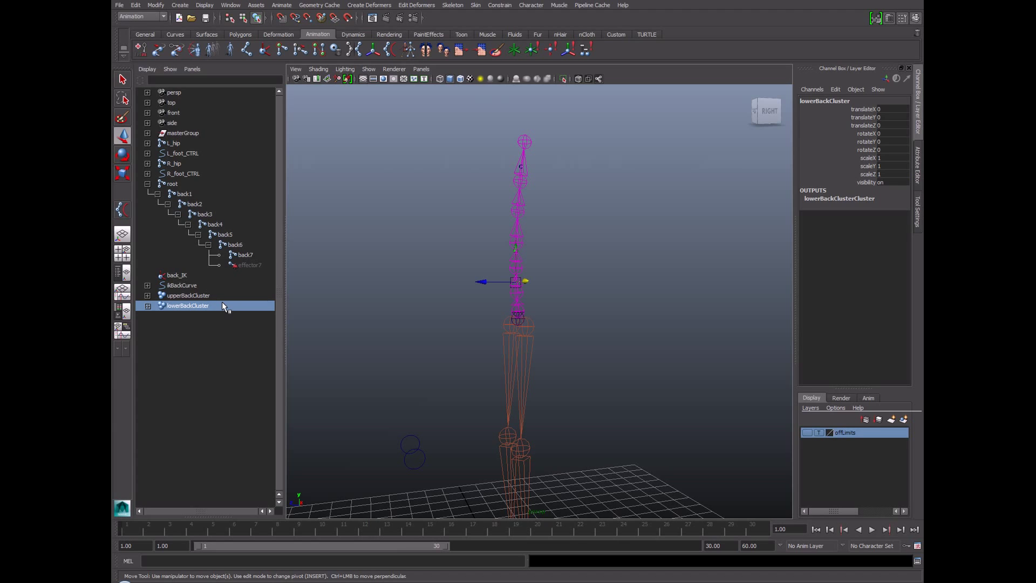
# - Create a NURBS circle and raise it to the root joint at the hips, at about 10.41 in translate Y
pyautogui.click(367, 237)
pyautogui.click(176, 34)
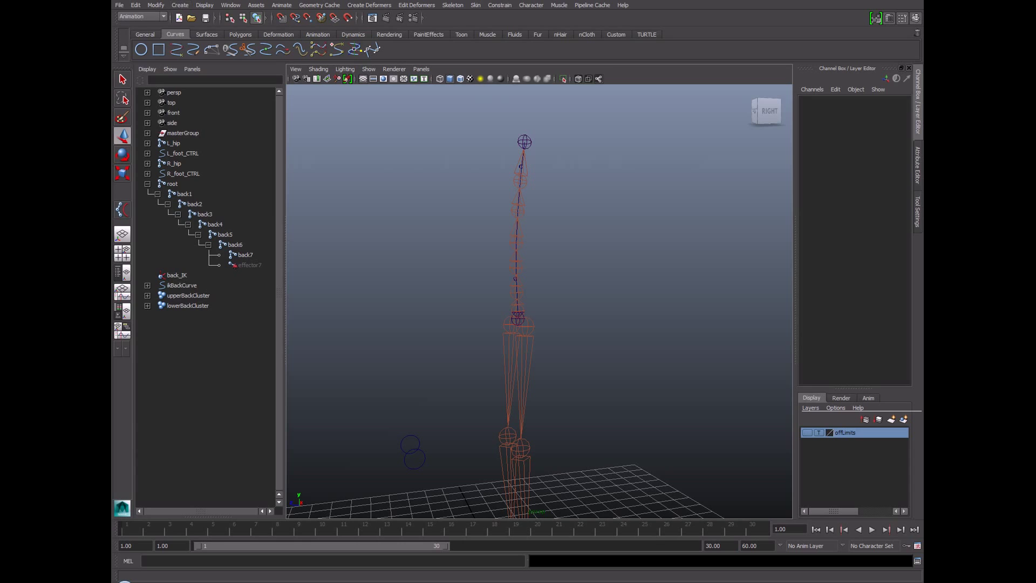
pyautogui.click(179, 4)
pyautogui.moveTo(191, 19)
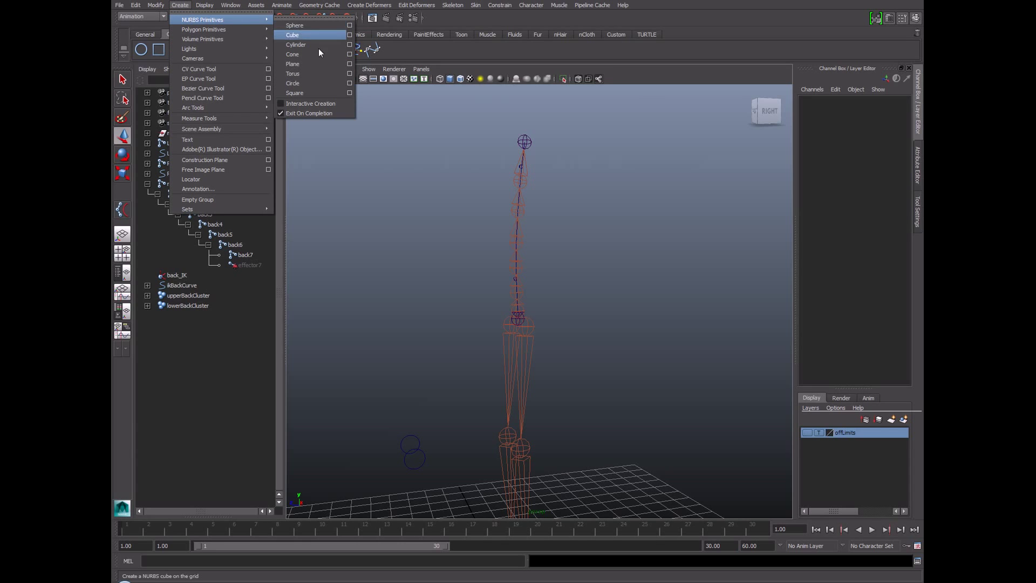
pyautogui.click(141, 52)
pyautogui.keyDown('alt'); pyautogui.moveTo(549, 267); pyautogui.dragTo(496, 311); pyautogui.keyUp('alt')
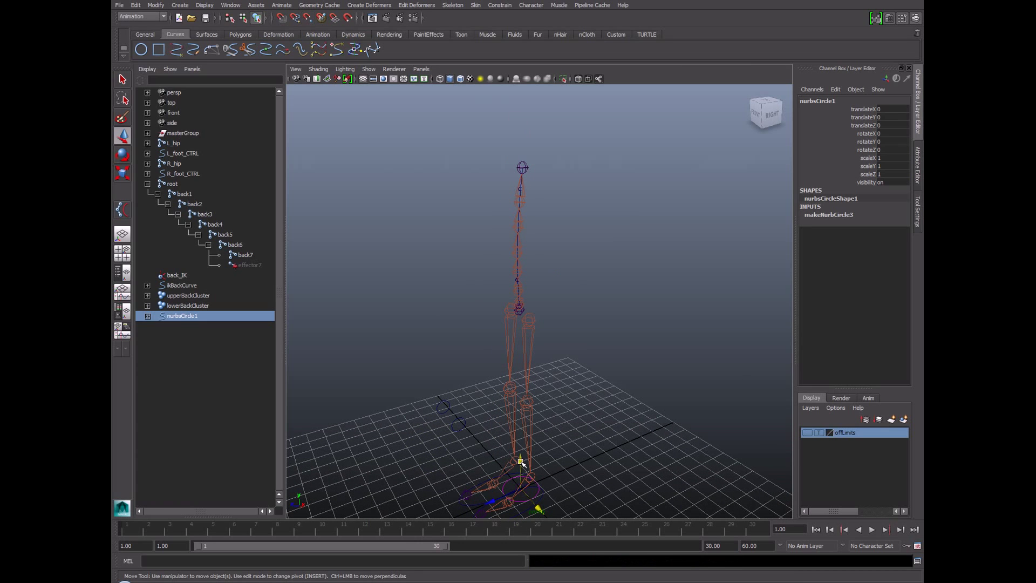
pyautogui.moveTo(517, 460); pyautogui.dragTo(528, 317)
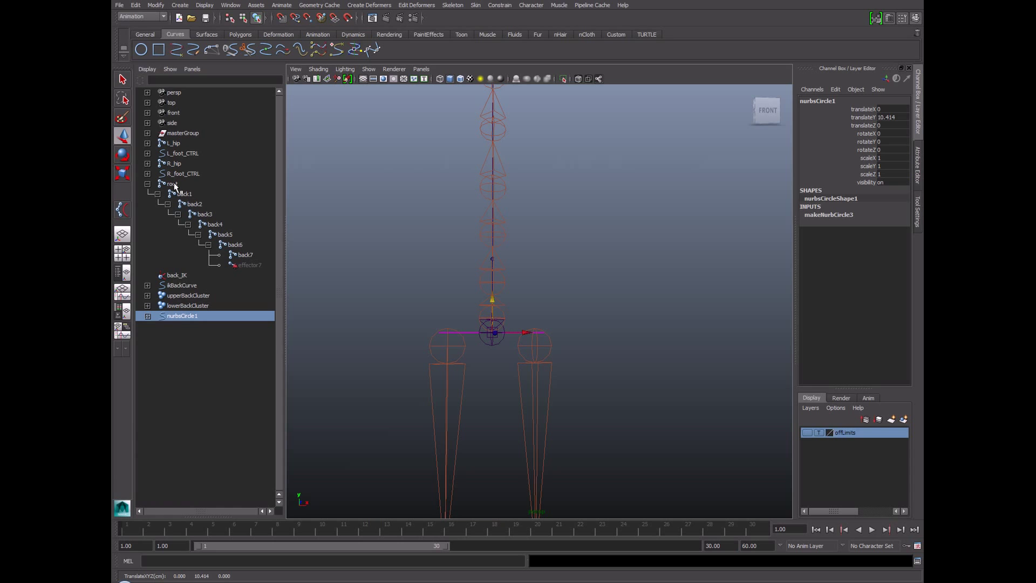
# - Scale the NURBS circle at the hips uniformly to about 2.1
pyautogui.press('space')
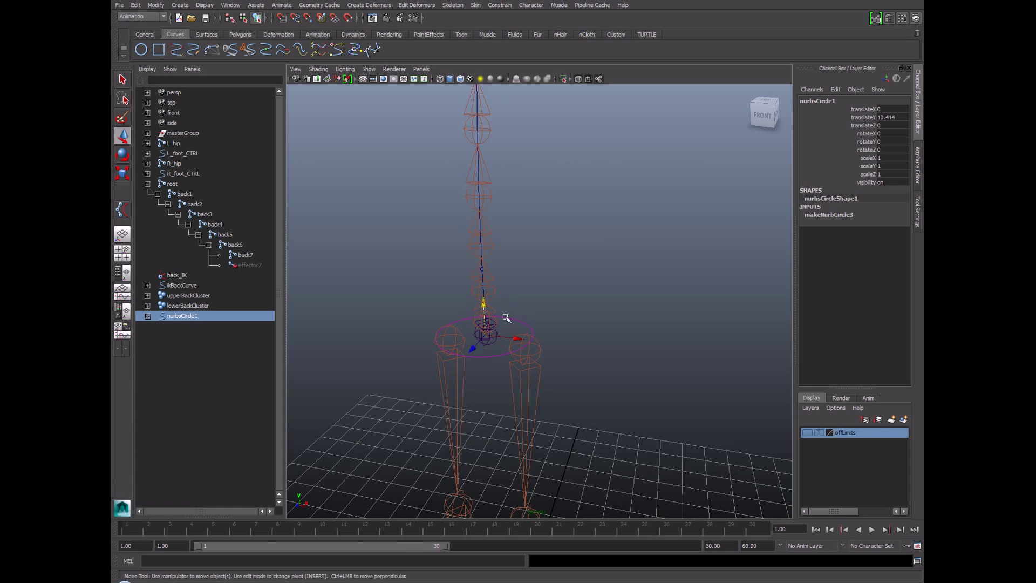
pyautogui.press('r')
pyautogui.moveTo(488, 334); pyautogui.dragTo(655, 282)
pyautogui.keyDown('alt'); pyautogui.moveTo(655, 282); pyautogui.dragTo(500, 299, button='right'); pyautogui.keyUp('alt')
pyautogui.keyDown('alt'); pyautogui.moveTo(499, 299); pyautogui.dragTo(514, 247, button='middle'); pyautogui.keyUp('alt')
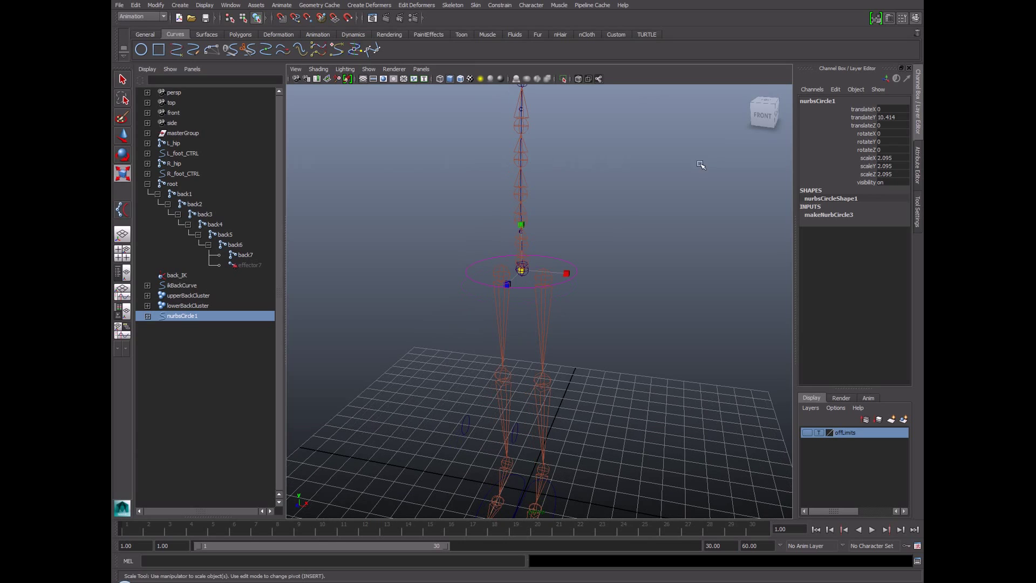
# - Rename the hip circle as lowerBack_CTRL
pyautogui.click(841, 100)
pyautogui.write('lowe')
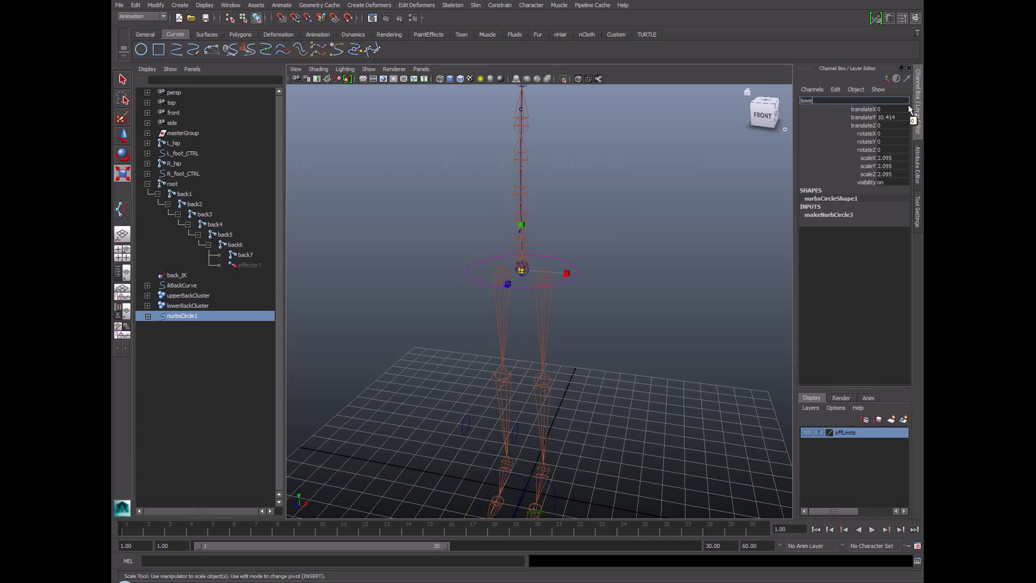
pyautogui.write('rBack_CTRL')
pyautogui.press('Return')
# - Freeze the transformations of lowerBack_CTRL and delete its construction history
pyautogui.click(156, 4)
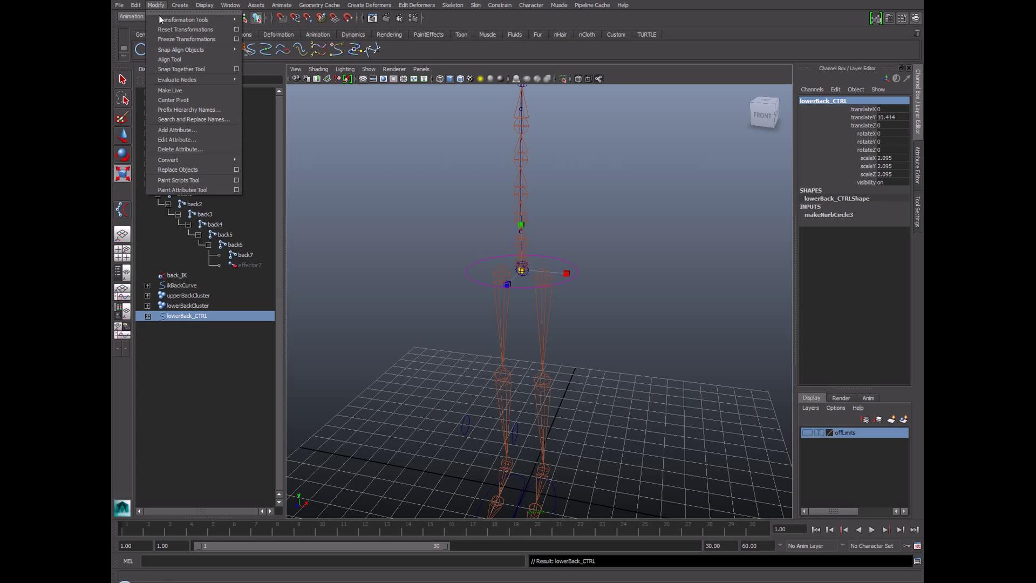
pyautogui.click(170, 40)
pyautogui.click(136, 5)
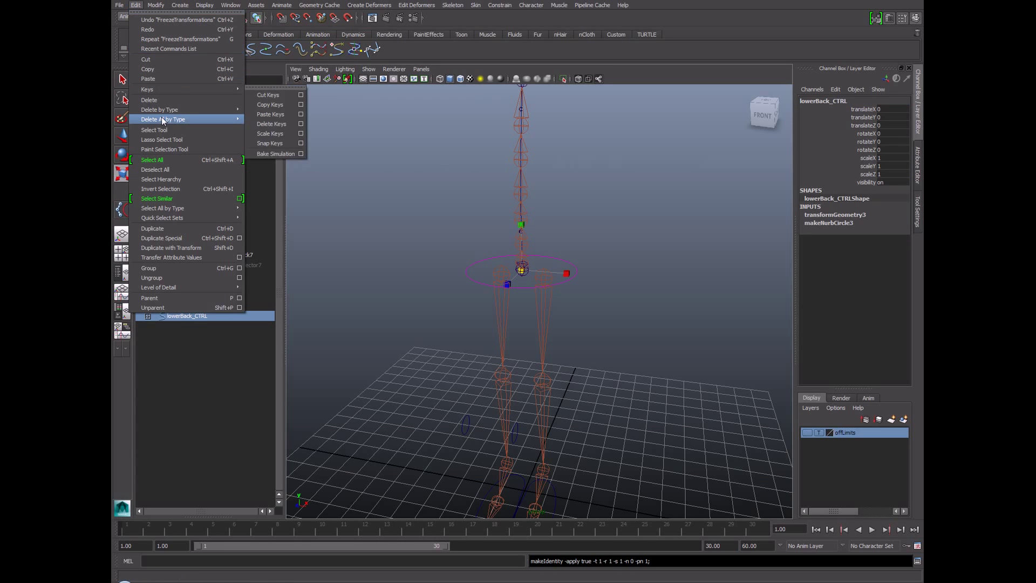
pyautogui.moveTo(193, 111)
pyautogui.click(253, 115)
pyautogui.click(306, 122)
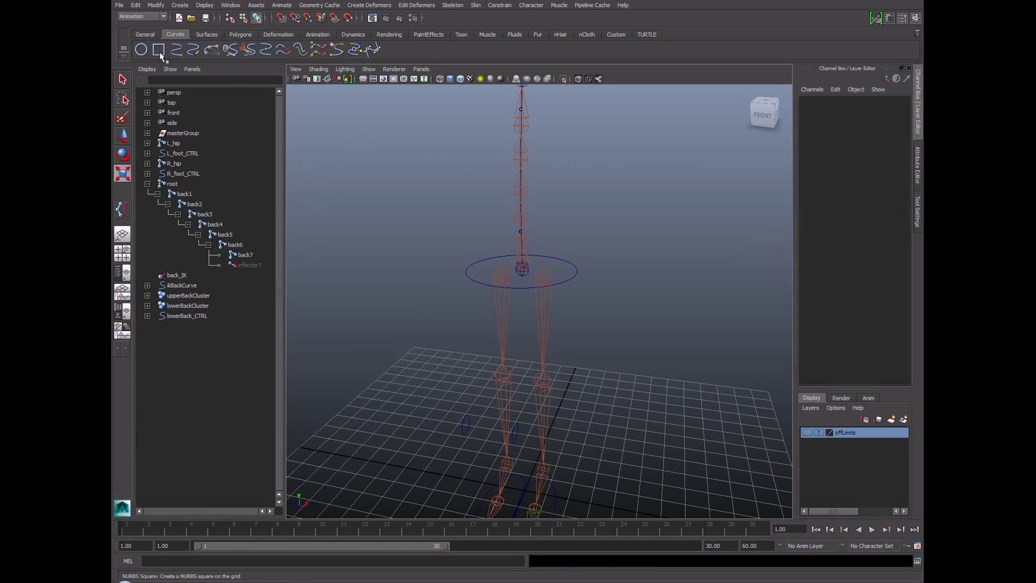
# - Create another NURBS circle and raise it to the top spine joint, at about 17.02 in translate Y
pyautogui.click(139, 49)
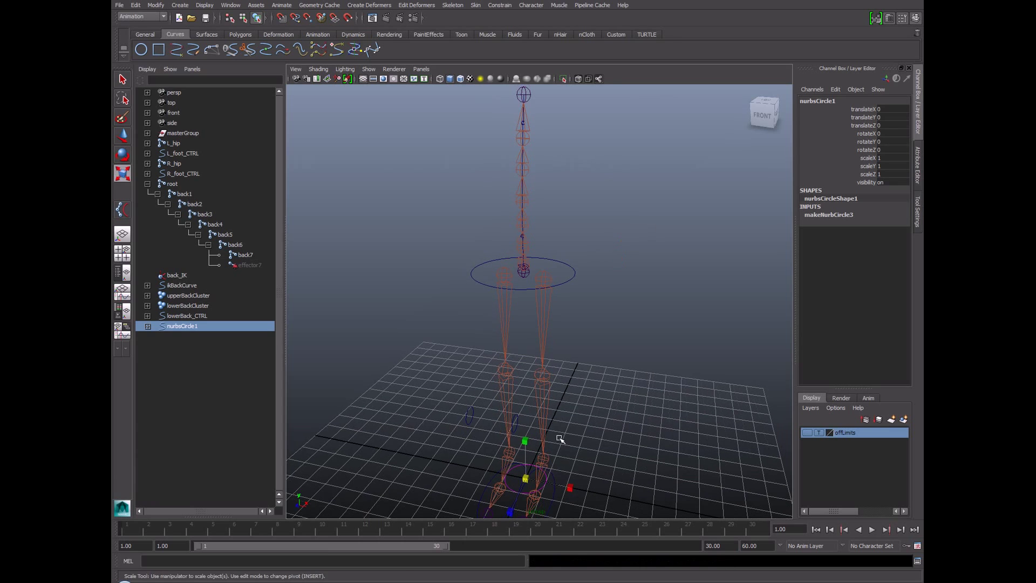
pyautogui.press('w')
pyautogui.moveTo(529, 448); pyautogui.dragTo(526, 93)
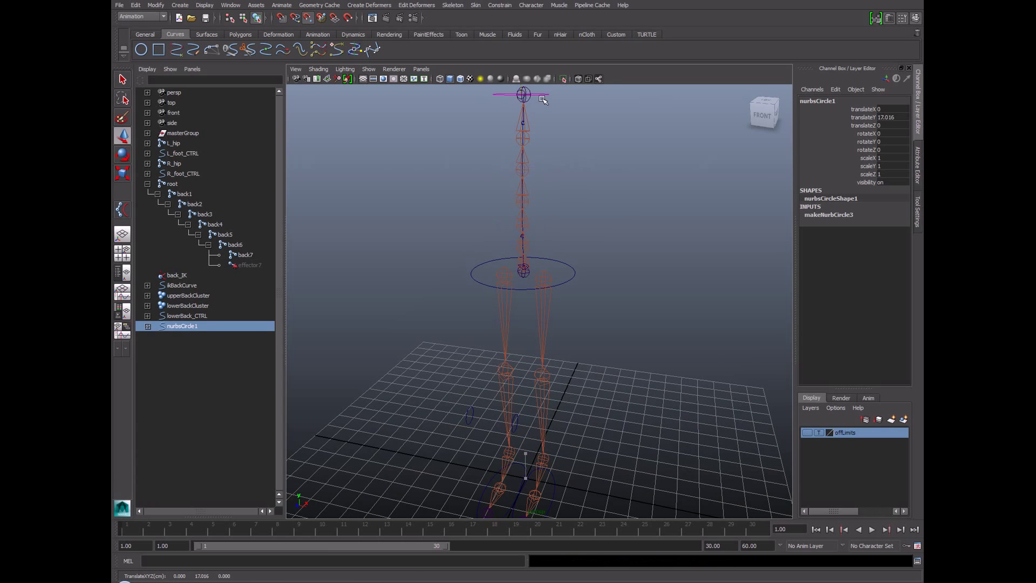
pyautogui.keyDown('alt'); pyautogui.moveTo(527, 93); pyautogui.dragTo(534, 273, button='middle'); pyautogui.keyUp('alt')
pyautogui.keyDown('alt'); pyautogui.moveTo(534, 273); pyautogui.dragTo(575, 257, button='right'); pyautogui.keyUp('alt')
pyautogui.keyDown('alt'); pyautogui.moveTo(576, 257); pyautogui.dragTo(567, 287); pyautogui.keyUp('alt')
pyautogui.keyDown('alt'); pyautogui.moveTo(567, 286); pyautogui.dragTo(613, 328, button='middle'); pyautogui.keyUp('alt')
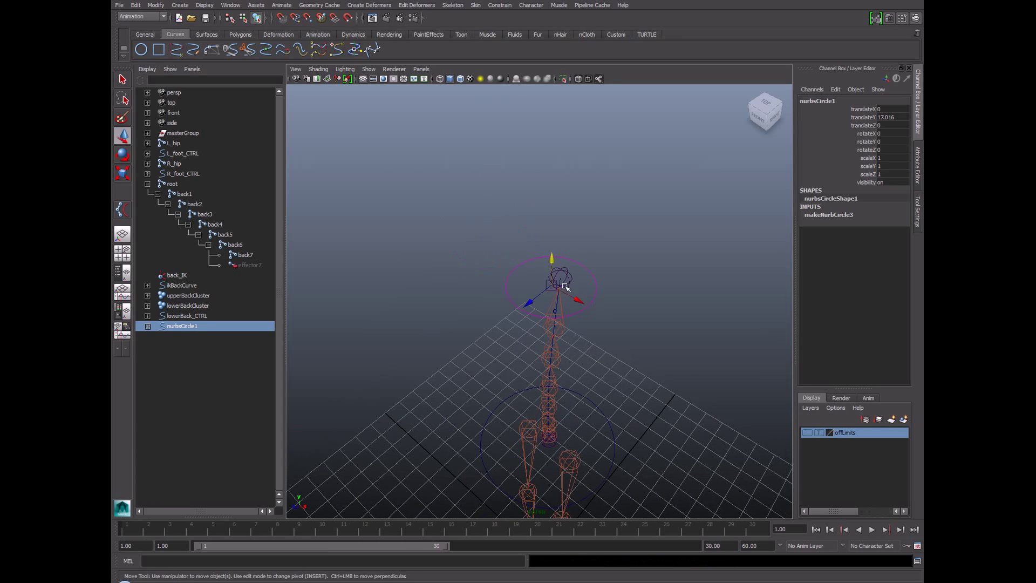
# - Snap the new circle onto the top joint at about -0.32 in translate Z and scale it uniformly to about 1.82
pyautogui.press('v')
pyautogui.press('d')
pyautogui.moveTo(566, 280); pyautogui.dragTo(642, 226)
pyautogui.press('r')
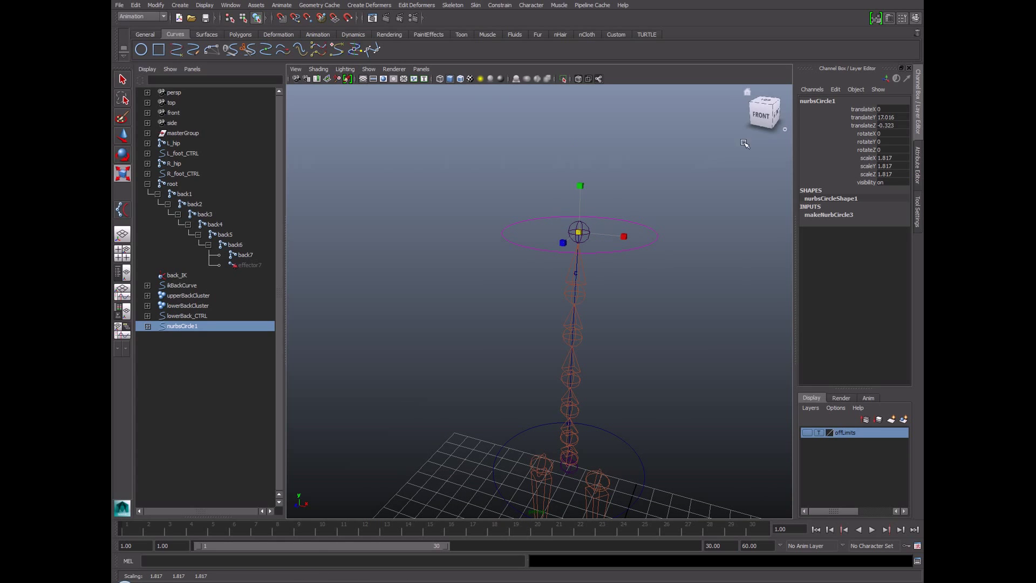
# - Freeze the transformations of the circle at the top joint and delete its construction history
pyautogui.click(156, 5)
pyautogui.click(164, 38)
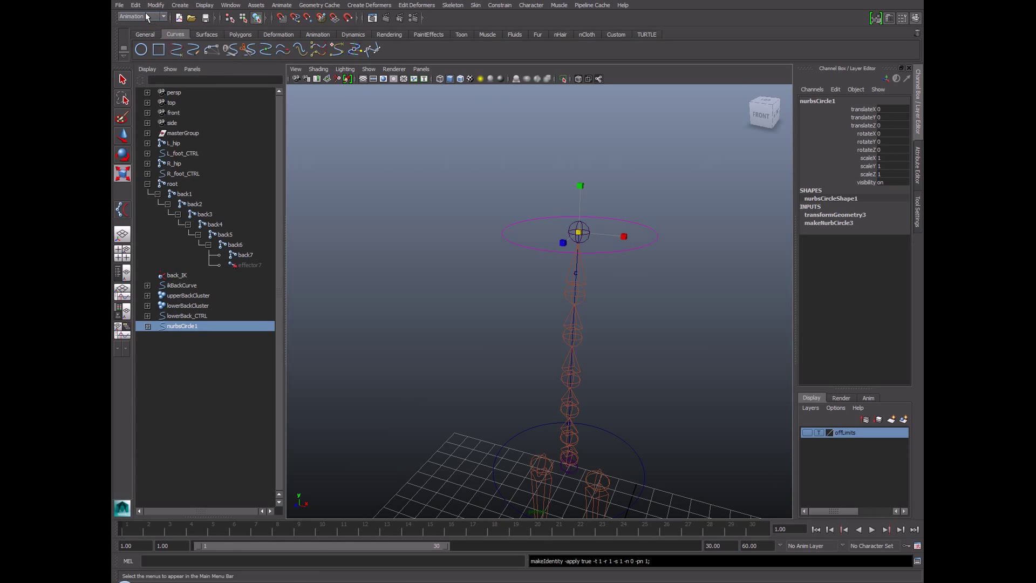
pyautogui.click(135, 5)
pyautogui.moveTo(168, 112)
pyautogui.click(278, 113)
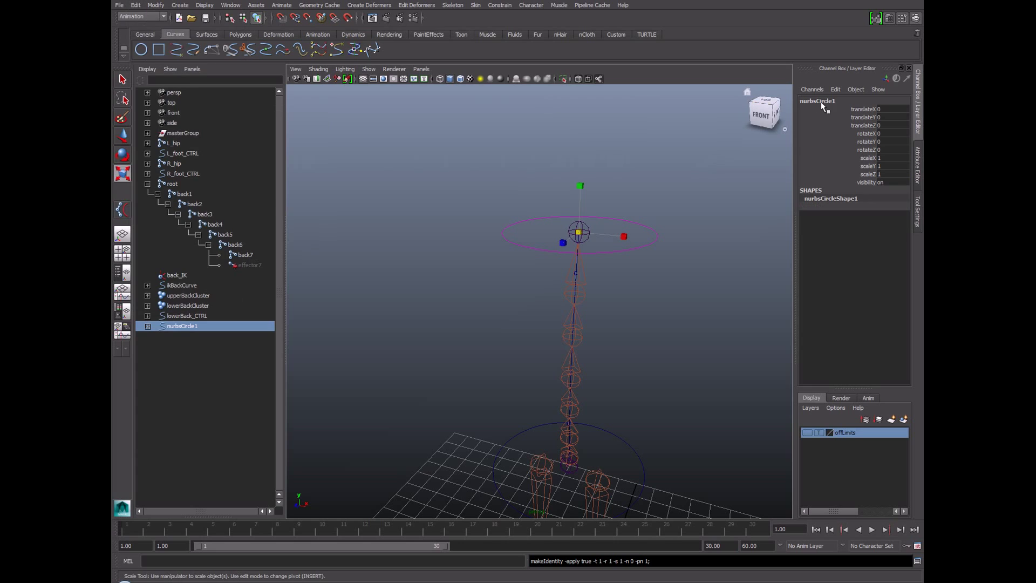
# - Rename the circle at the top of the spine as upperBack_CTRL
pyautogui.doubleClick(823, 106)
pyautogui.write('upperBack_CTRL')
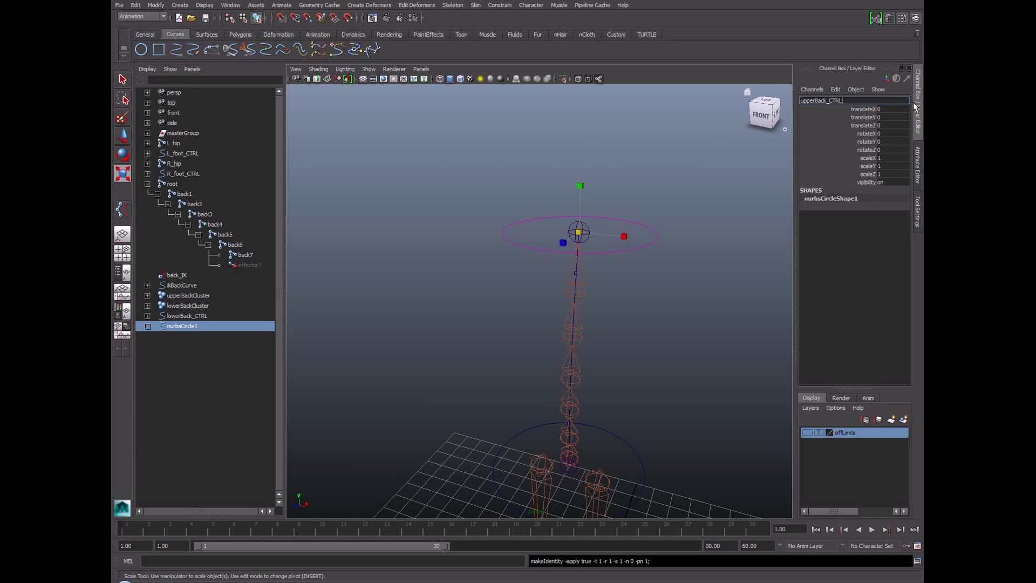
pyautogui.press('Return')
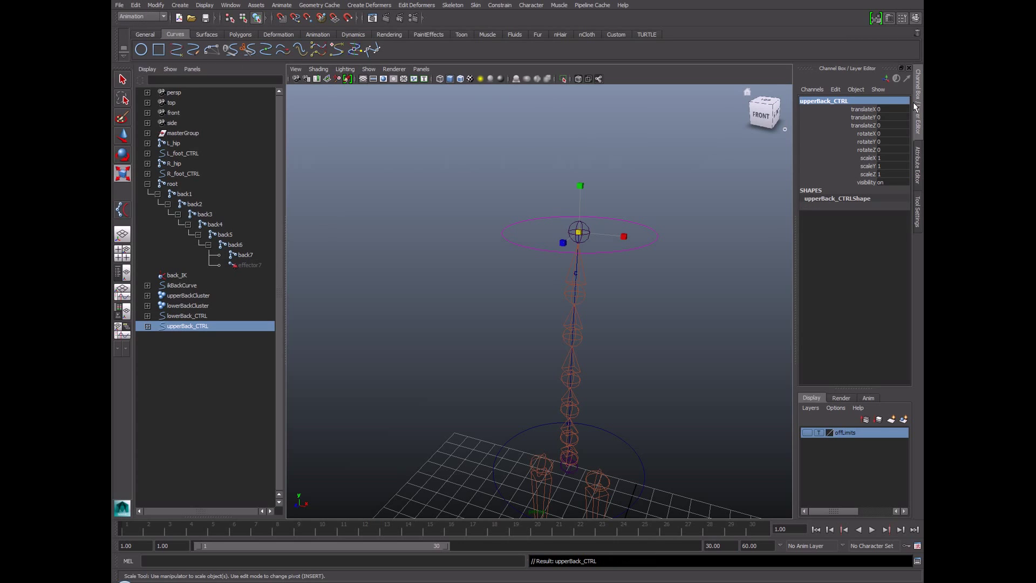
# - Parent upperBackCluster under upperBack_CTRL and lowerBackCluster under lowerBack_CTRL
pyautogui.click(186, 296)
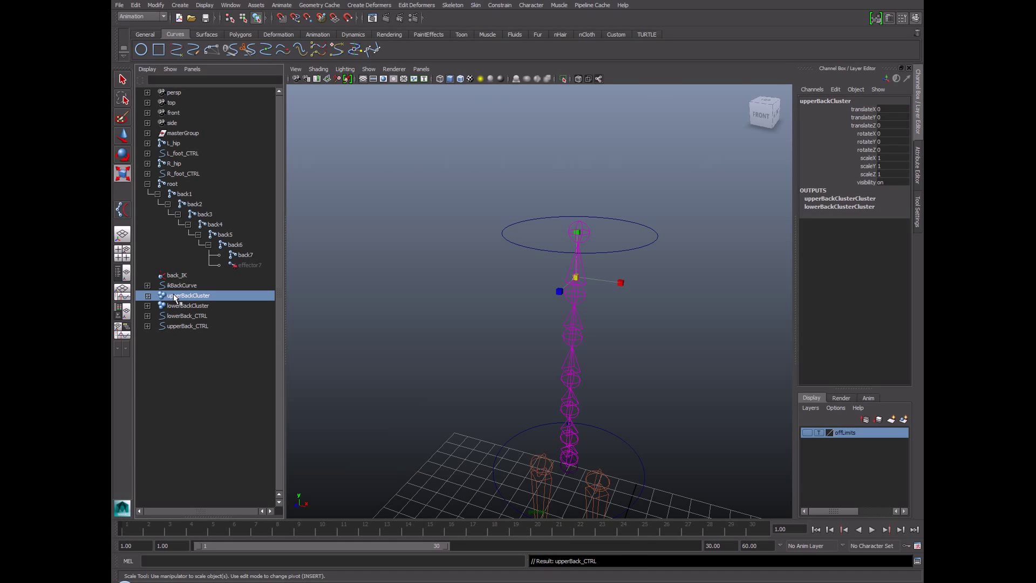
pyautogui.moveTo(174, 297); pyautogui.dragTo(195, 326, button='middle')
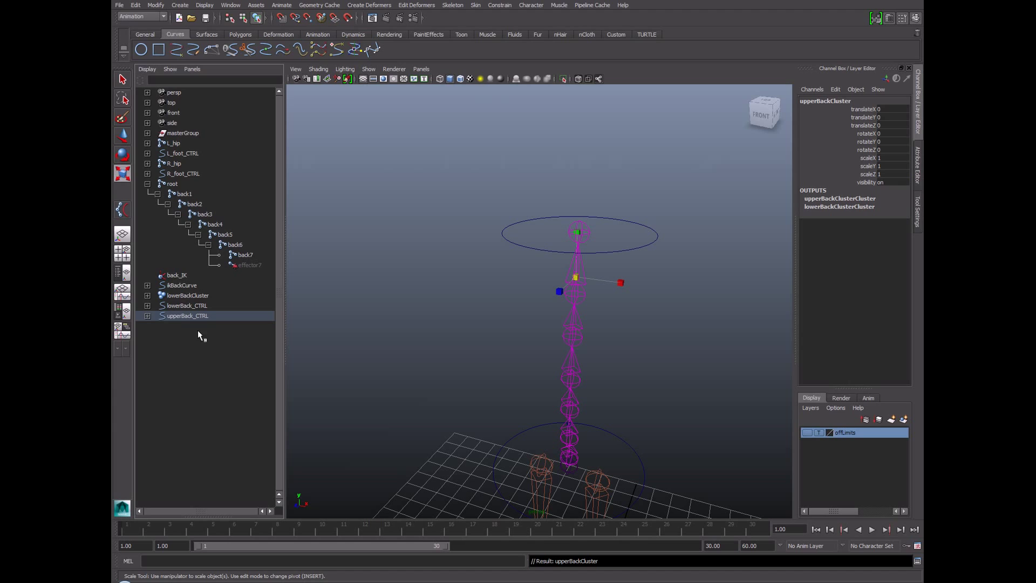
pyautogui.click(180, 295)
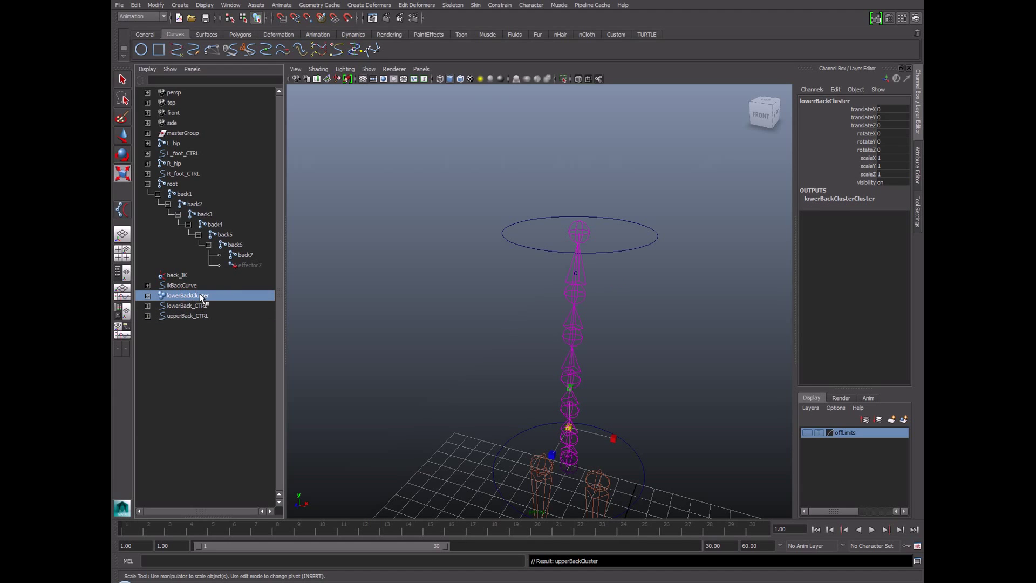
pyautogui.moveTo(187, 296); pyautogui.dragTo(193, 308, button='middle')
pyautogui.click(697, 252)
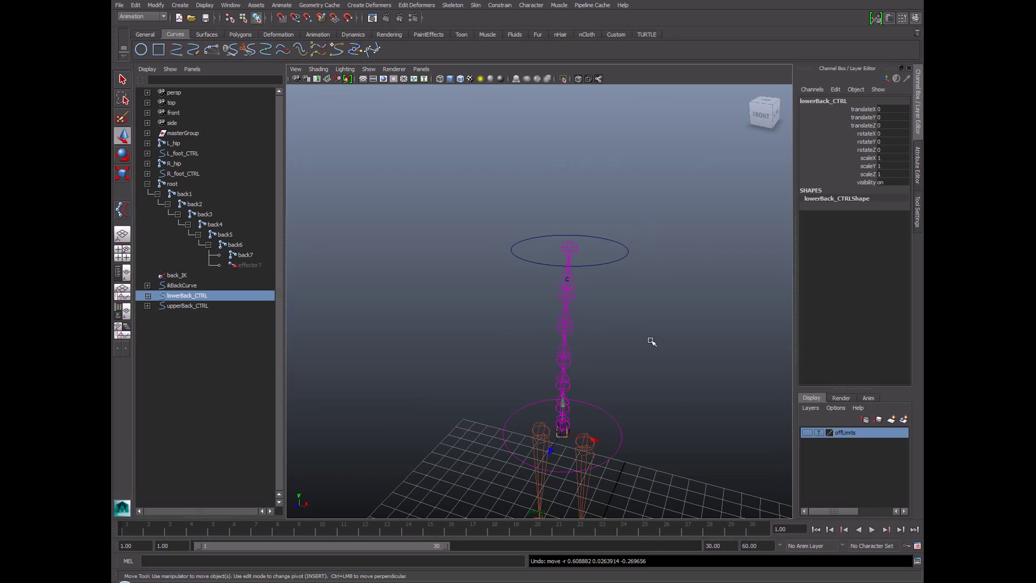
# - Test the parented spine controls by moving them freely, starting with upperBack_CTRL, and undo each move
pyautogui.click(606, 263)
pyautogui.hotkey('ctrl', 'z')
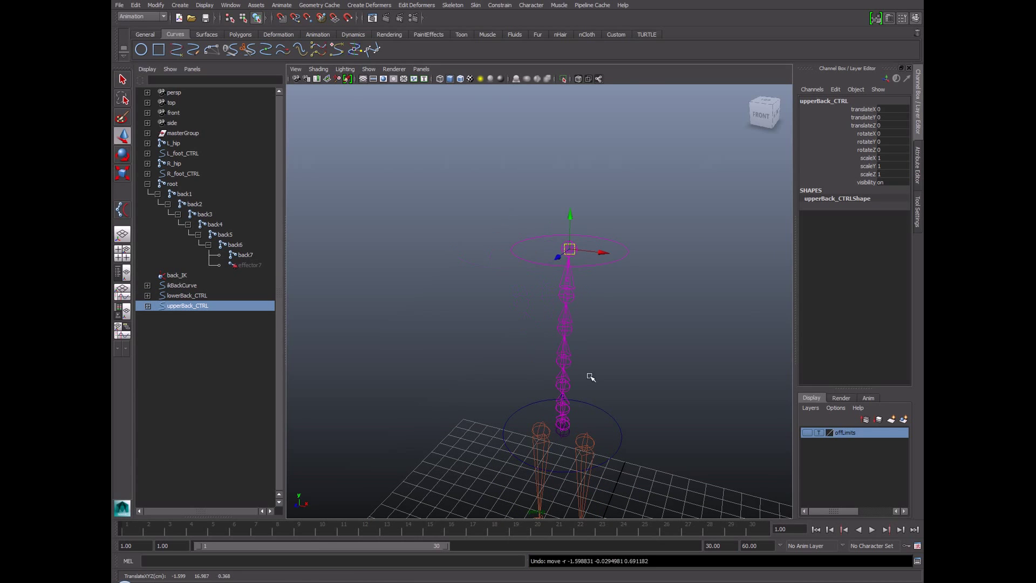
pyautogui.click(599, 406)
pyautogui.moveTo(656, 378); pyautogui.dragTo(634, 257, button='middle')
pyautogui.hotkey('ctrl', 'z')
# - Test how the root joint at the hips follows lowerBack_CTRL by moving the control, and undo the move
pyautogui.keyDown('alt'); pyautogui.moveTo(635, 258); pyautogui.dragTo(652, 307, button='right'); pyautogui.keyUp('alt')
pyautogui.click(537, 327)
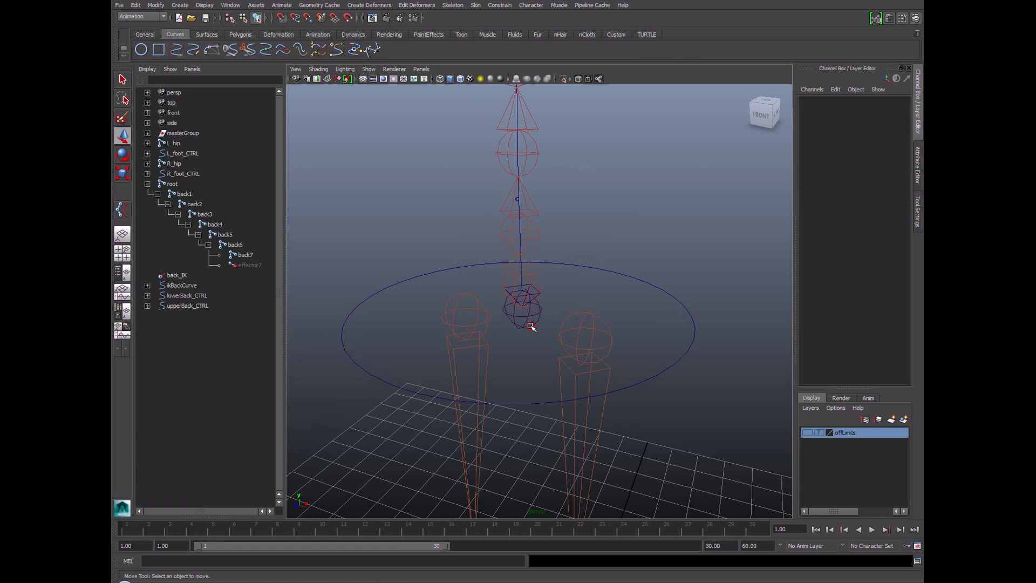
pyautogui.click(531, 324)
pyautogui.click(669, 300)
pyautogui.moveTo(670, 302); pyautogui.dragTo(648, 342, button='middle')
pyautogui.hotkey('ctrl', 'z')
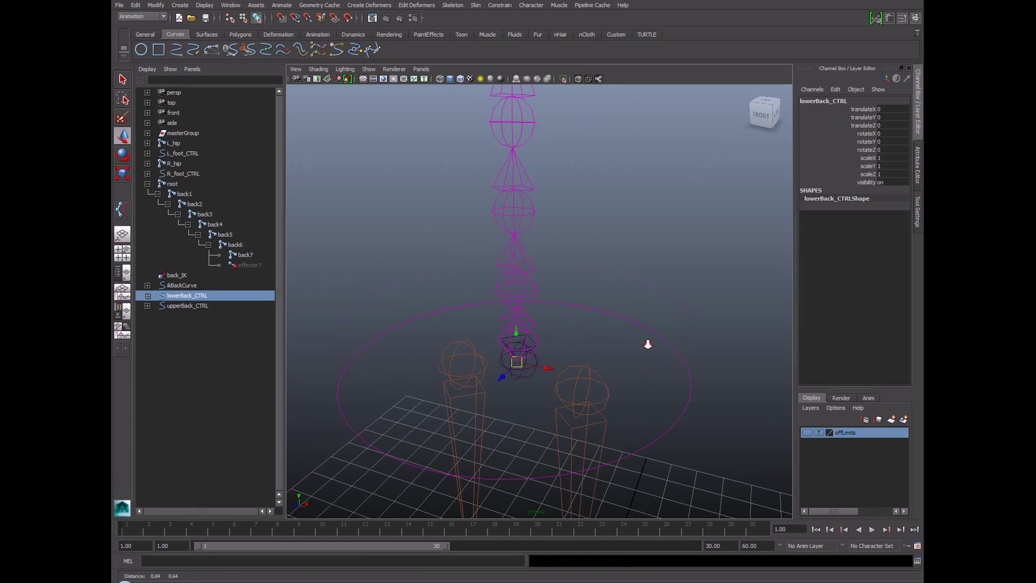
pyautogui.keyDown('alt'); pyautogui.moveTo(648, 342); pyautogui.dragTo(491, 319, button='right'); pyautogui.keyUp('alt')
pyautogui.keyDown('alt'); pyautogui.moveTo(437, 325); pyautogui.dragTo(426, 394, button='middle'); pyautogui.keyUp('alt')
pyautogui.keyDown('alt'); pyautogui.moveTo(426, 394); pyautogui.dragTo(461, 323, button='right'); pyautogui.keyUp('alt')
pyautogui.keyDown('alt'); pyautogui.moveTo(462, 323); pyautogui.dragTo(465, 319); pyautogui.keyUp('alt')
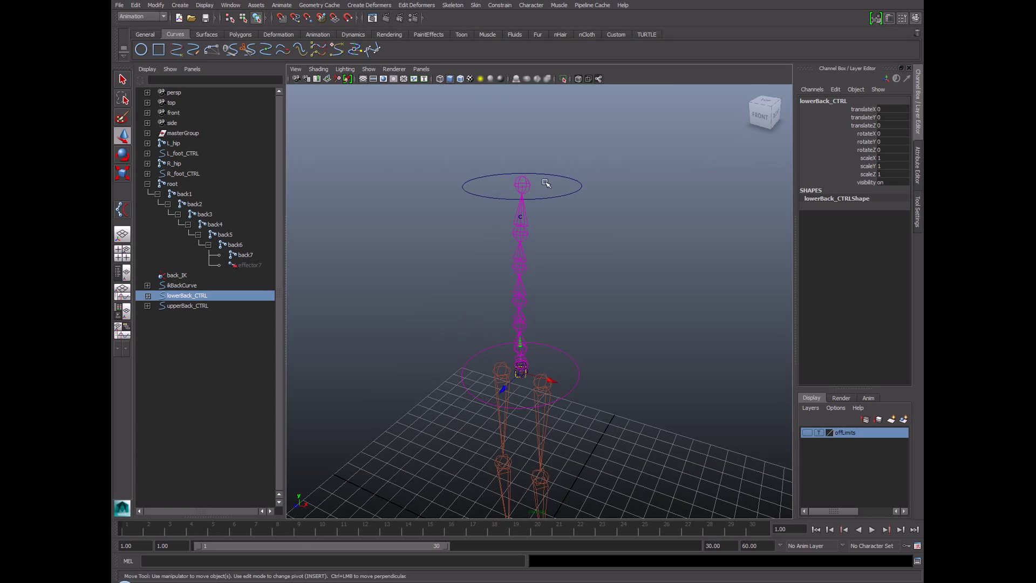
# - Test bending the spine by moving upperBack_CTRL and lowerBack_CTRL in turn, undo both moves and clear the selection
pyautogui.moveTo(558, 170); pyautogui.dragTo(584, 220)
pyautogui.moveTo(588, 221); pyautogui.dragTo(570, 260, button='middle')
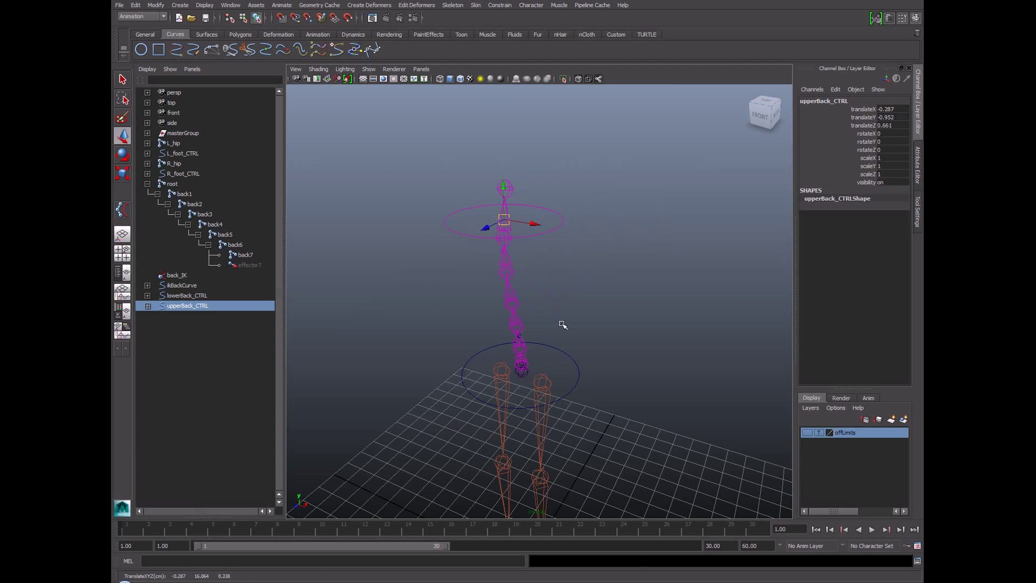
pyautogui.hotkey('ctrl', 'z')
pyautogui.moveTo(562, 326); pyautogui.dragTo(584, 374)
pyautogui.moveTo(667, 312); pyautogui.dragTo(603, 294, button='middle')
pyautogui.hotkey('ctrl', 'z')
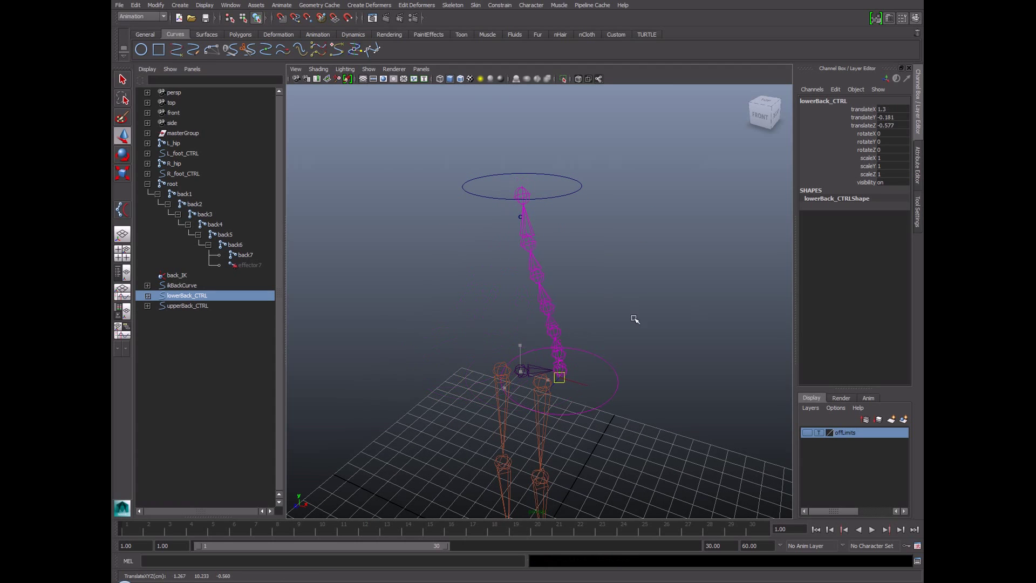
pyautogui.click(611, 236)
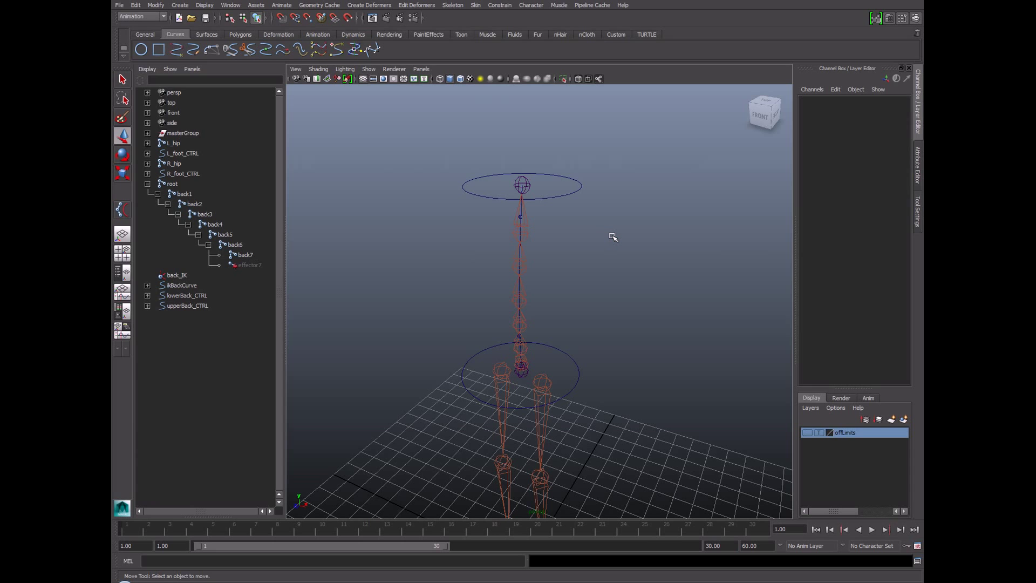
# - Create a third NURBS circle and snap it to the root joint, at about 10.41 in translate Y and -0.06 in Z
pyautogui.keyDown('alt'); pyautogui.moveTo(616, 250); pyautogui.dragTo(540, 270); pyautogui.keyUp('alt')
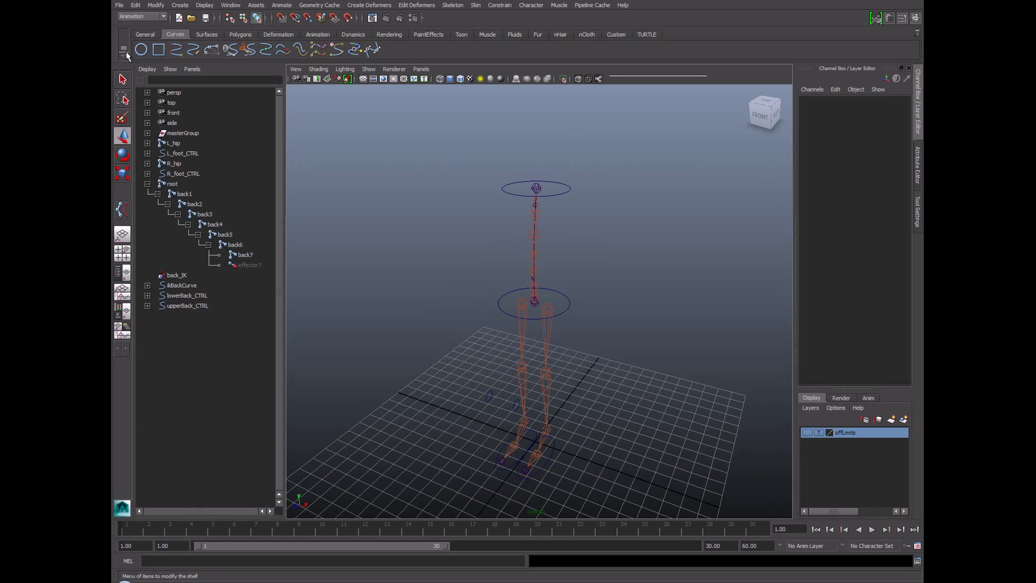
pyautogui.press('g')
pyautogui.press('v')
pyautogui.moveTo(532, 439); pyautogui.dragTo(529, 307)
pyautogui.scroll(6, 528, 306)
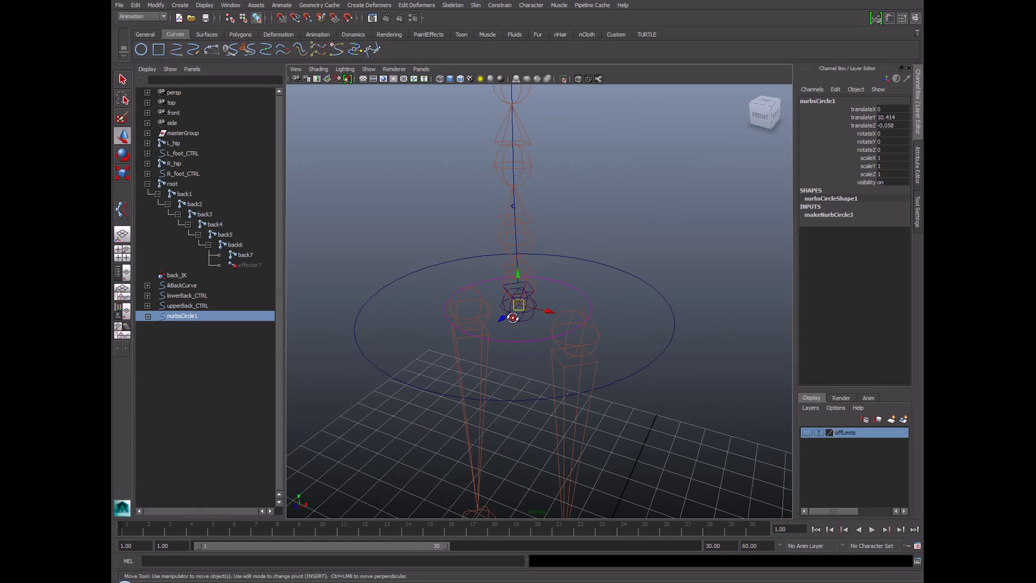
pyautogui.press('v')
pyautogui.click(520, 309)
pyautogui.press('z')
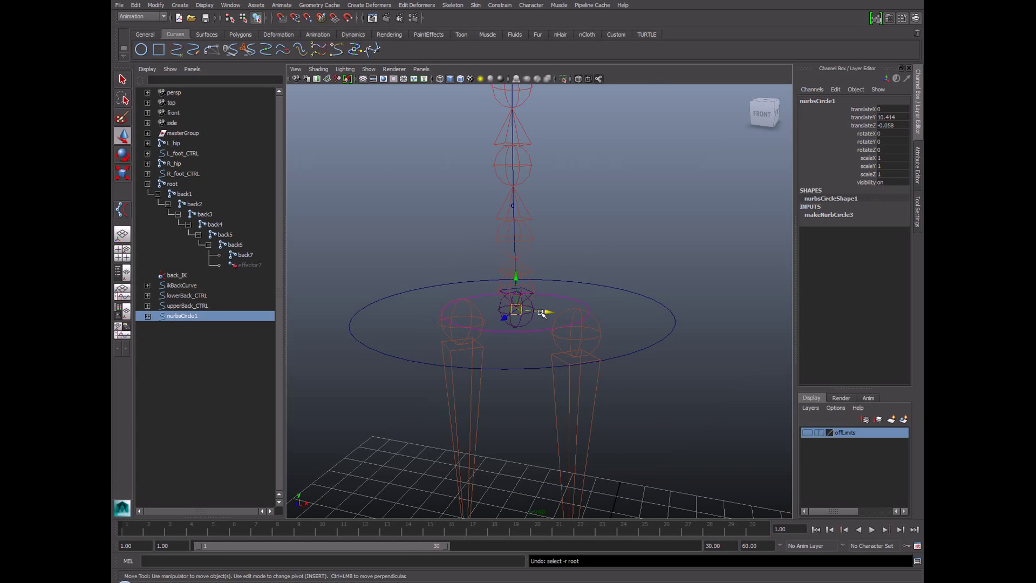
# - Scale the third circle uniformly to about 3.19 so it surrounds lowerBack_CTRL
pyautogui.press('r')
pyautogui.scroll(-3, 554, 370)
pyautogui.moveTo(527, 317); pyautogui.dragTo(529, 357)
pyautogui.keyDown('alt'); pyautogui.moveTo(601, 319); pyautogui.dragTo(600, 332, button='middle'); pyautogui.keyUp('alt')
pyautogui.keyDown('alt'); pyautogui.moveTo(599, 331); pyautogui.dragTo(586, 291); pyautogui.keyUp('alt')
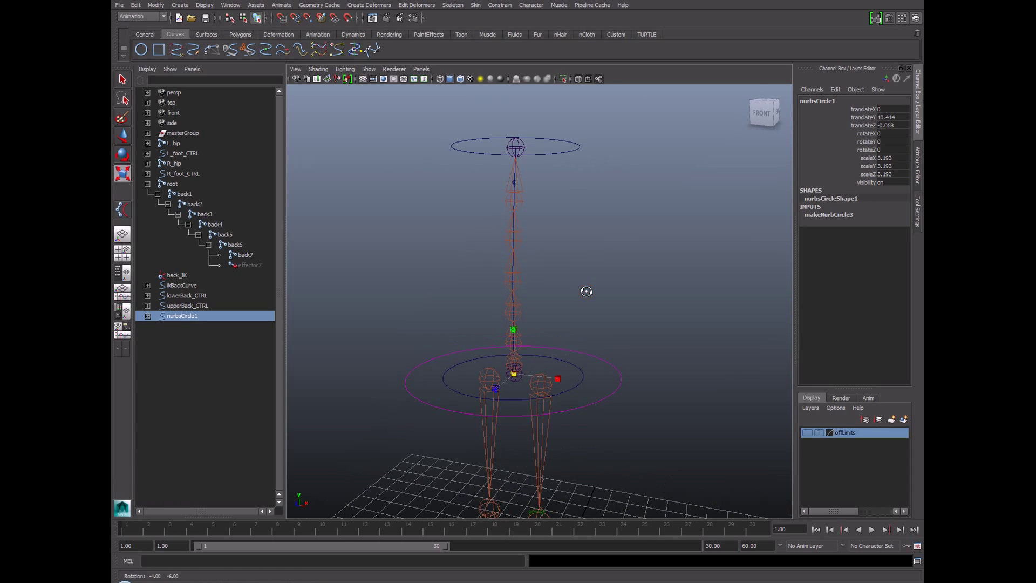
# - Freeze the transformations of the large hip circle and delete its construction history
pyautogui.click(156, 5)
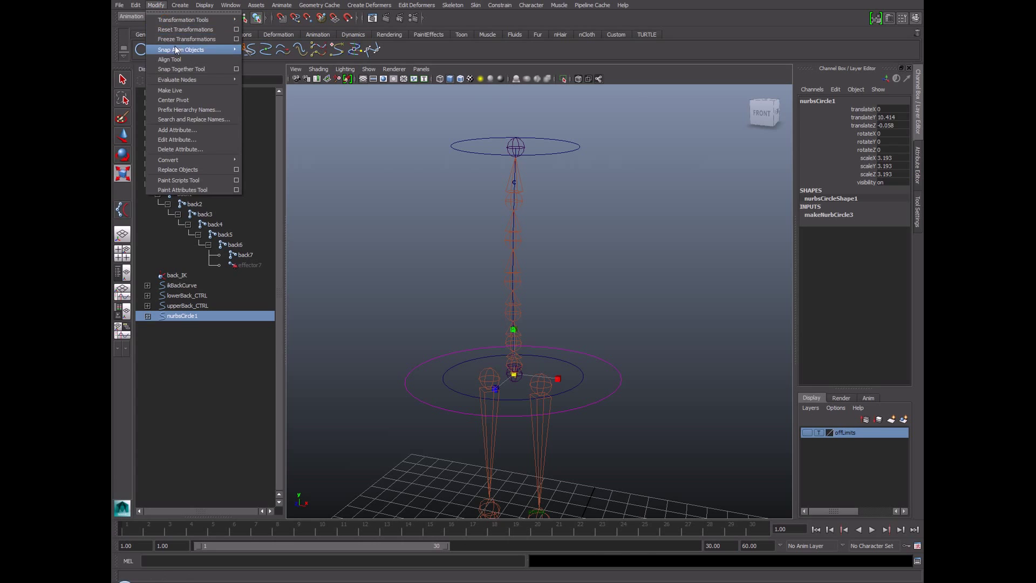
pyautogui.click(172, 48)
pyautogui.click(136, 5)
pyautogui.moveTo(162, 109)
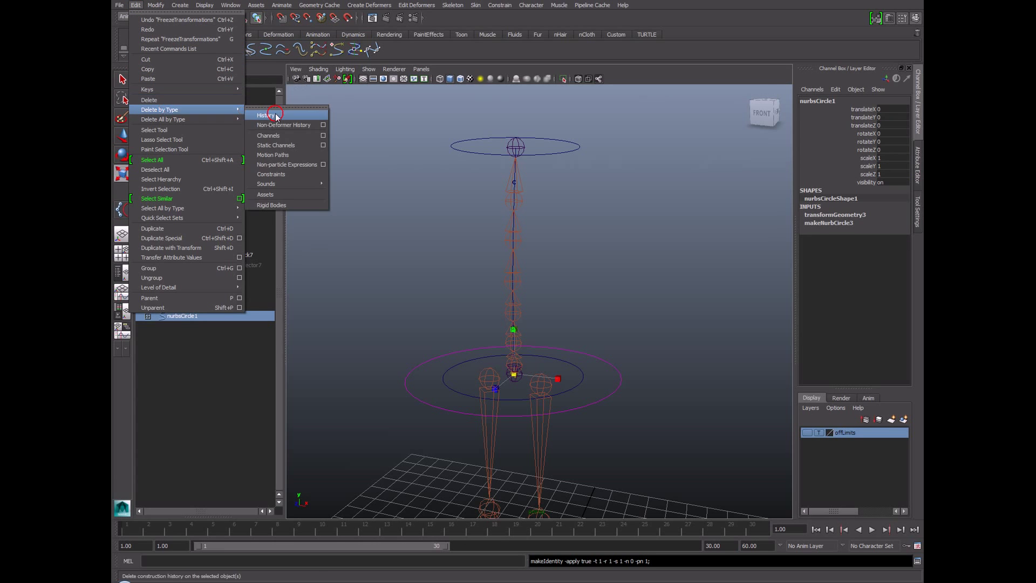
pyautogui.click(276, 110)
# - Rename the large hip circle as body_CTRL
pyautogui.click(824, 99)
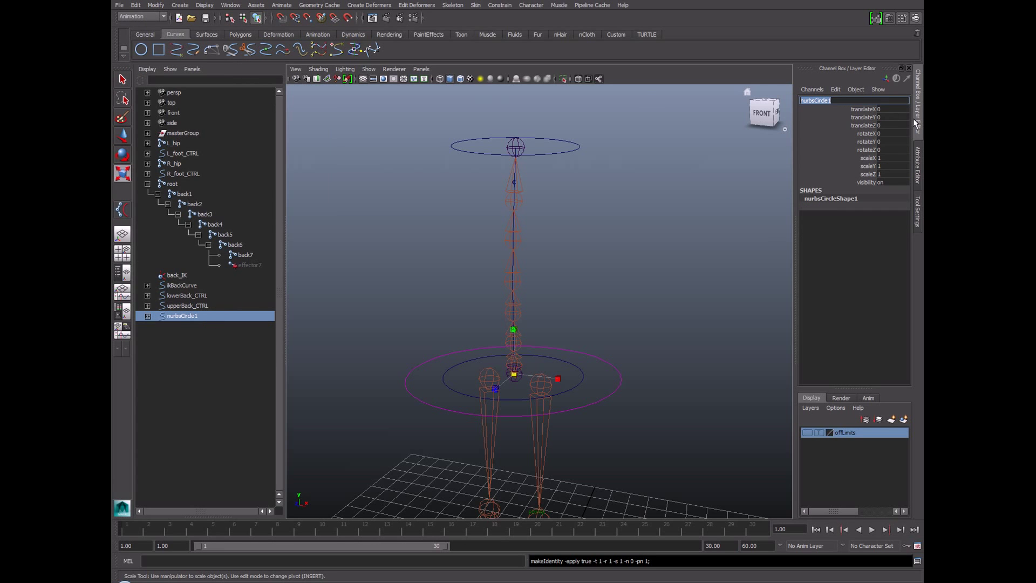
pyautogui.write('body_CTRL')
pyautogui.press('Return')
# - Parent lowerBack_CTRL and upperBack_CTRL under body_CTRL
pyautogui.click(570, 253)
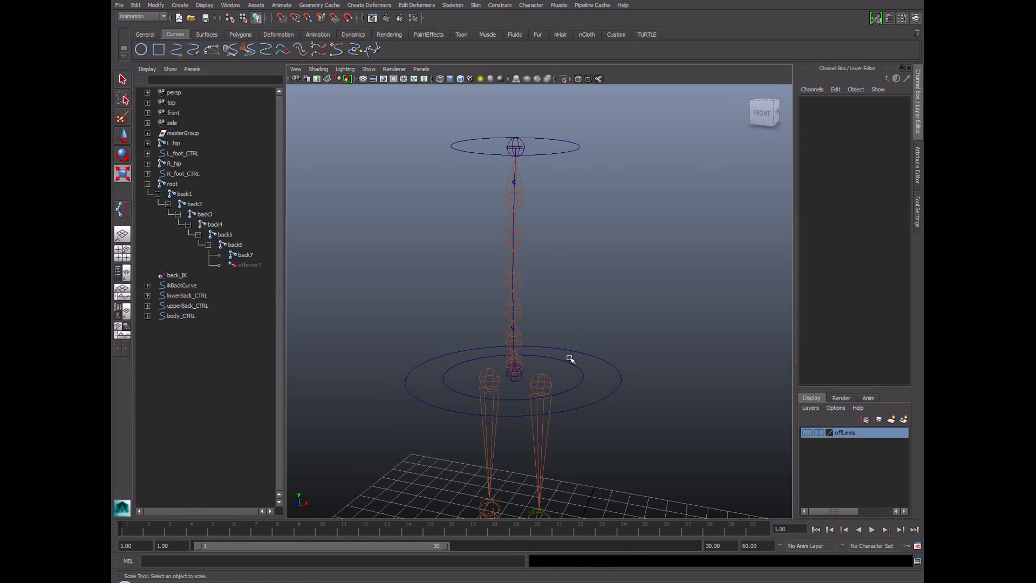
pyautogui.click(572, 363)
pyautogui.keyDown('shift'); pyautogui.click(574, 157); pyautogui.keyUp('shift')
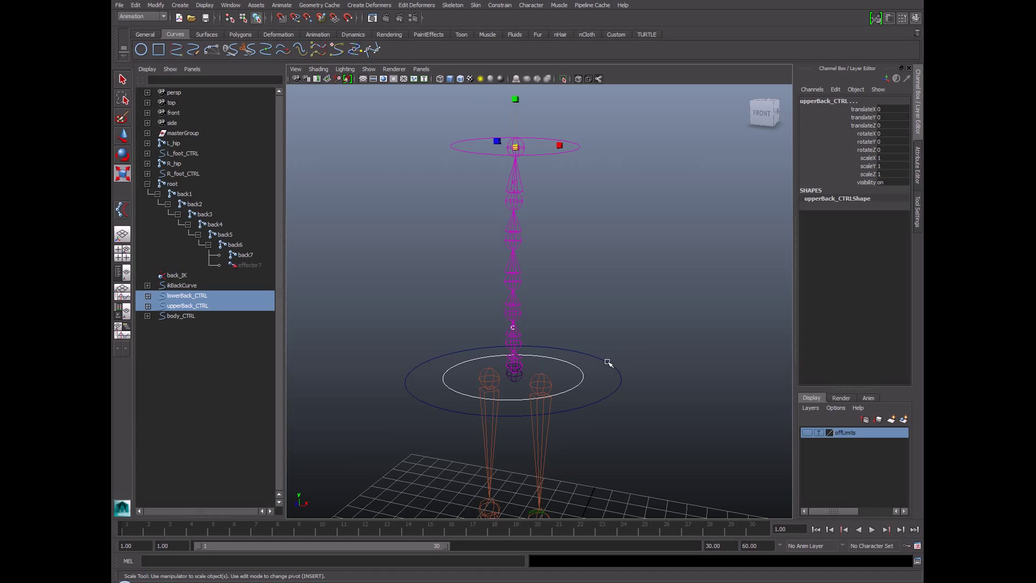
pyautogui.keyDown('shift'); pyautogui.click(621, 375); pyautogui.keyUp('shift')
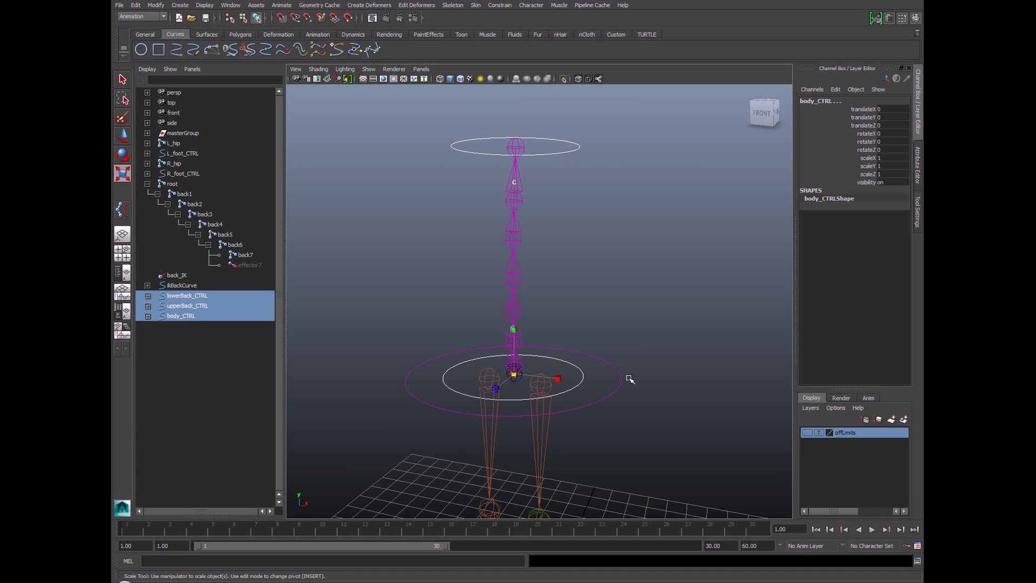
pyautogui.press('p')
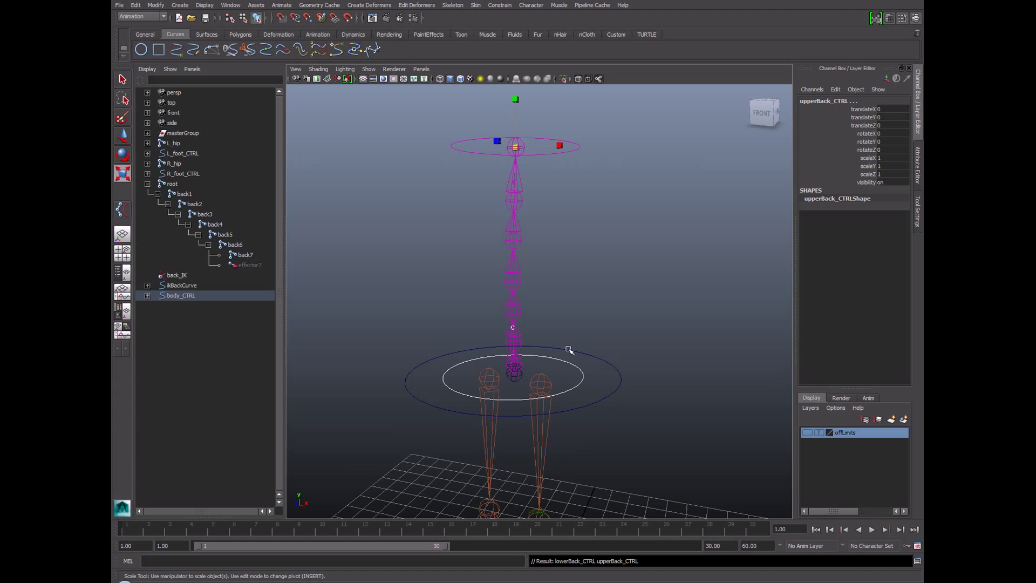
# - Hide shape nodes in the Outliner and expand the body_CTRL hierarchy down to the lower and upper back clusters
pyautogui.click(147, 69)
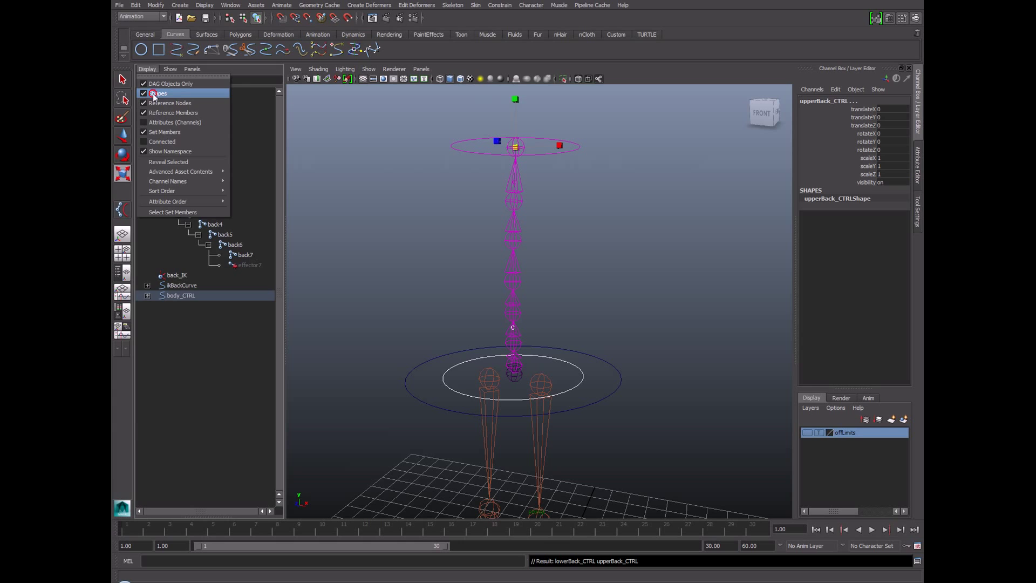
pyautogui.click(153, 93)
pyautogui.click(147, 296)
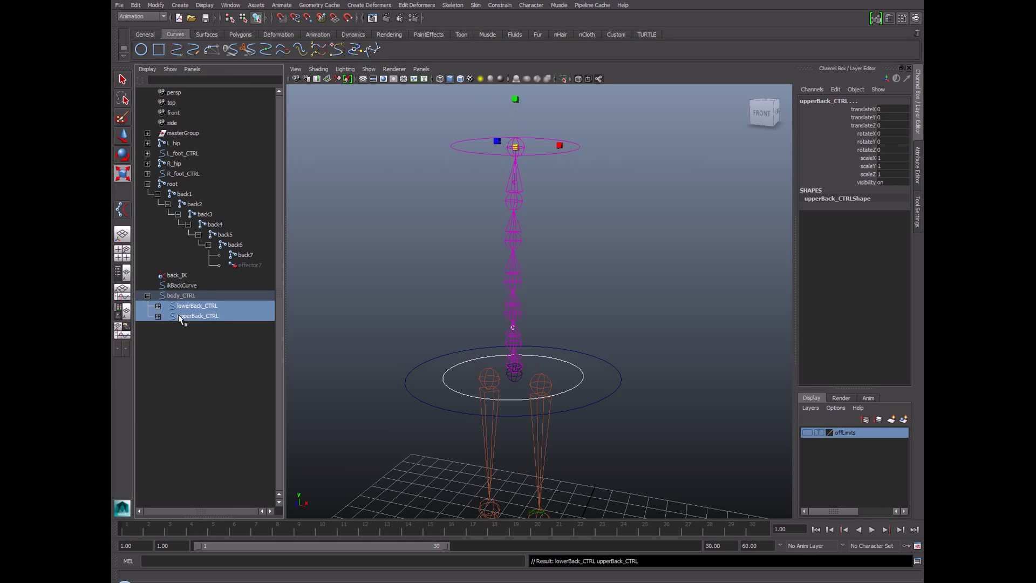
pyautogui.click(157, 306)
pyautogui.click(159, 326)
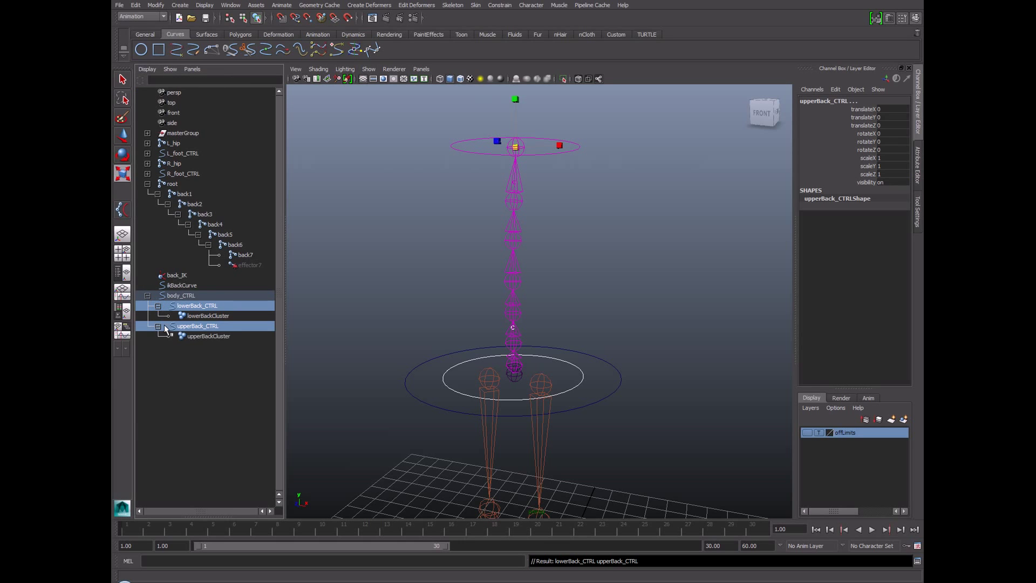
pyautogui.click(199, 306)
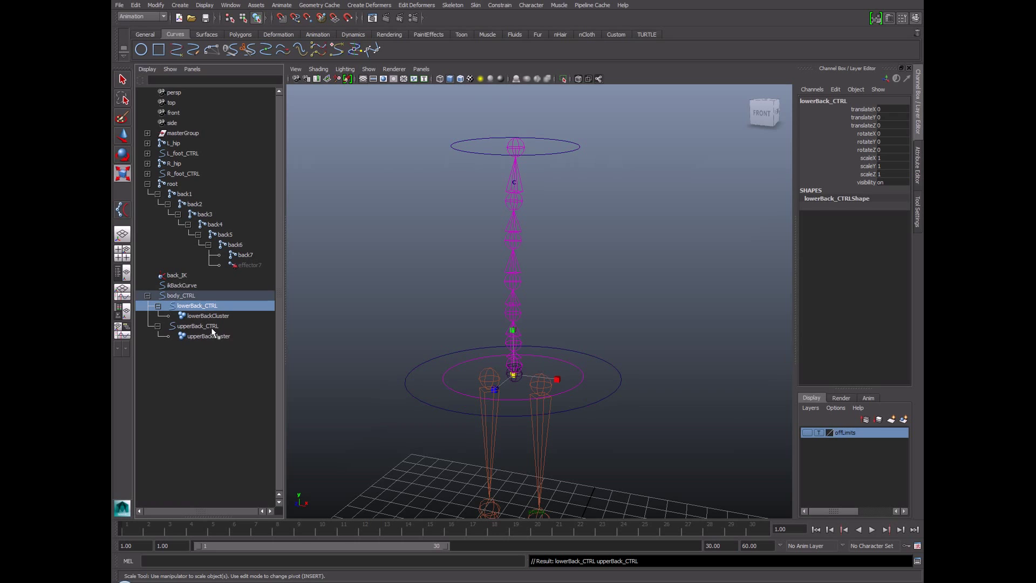
pyautogui.click(211, 326)
# - Move body_CTRL freehand to test the control hierarchy, and undo the move
pyautogui.click(601, 318)
pyautogui.click(621, 384)
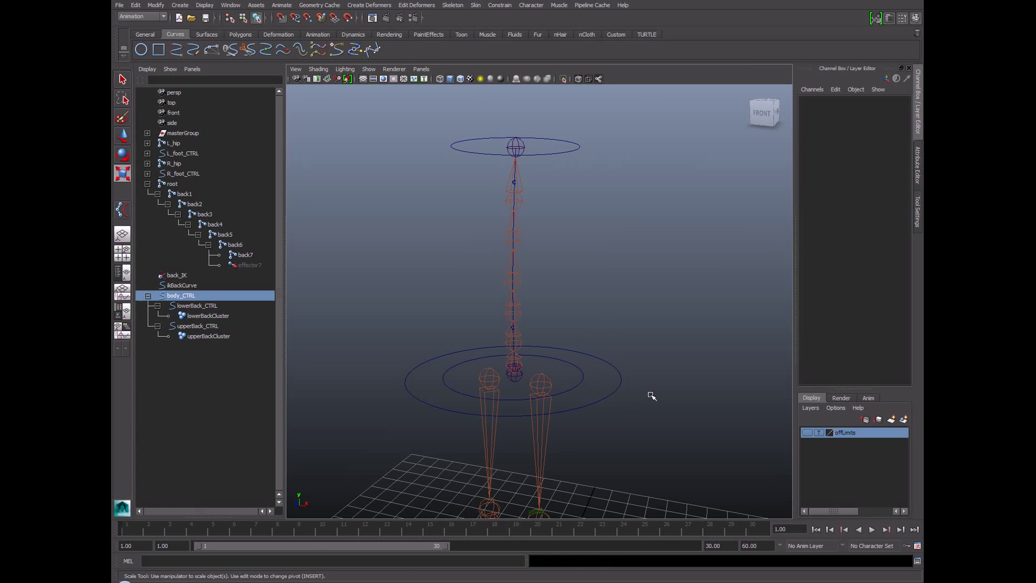
pyautogui.moveTo(667, 354); pyautogui.dragTo(661, 312, button='middle')
pyautogui.hotkey('ctrl', 'z')
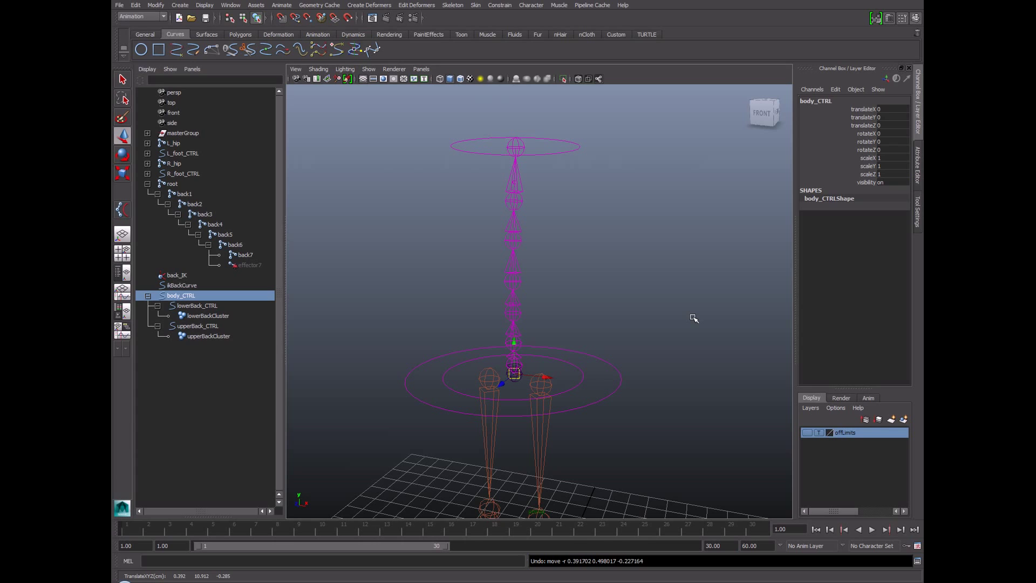
pyautogui.click(694, 319)
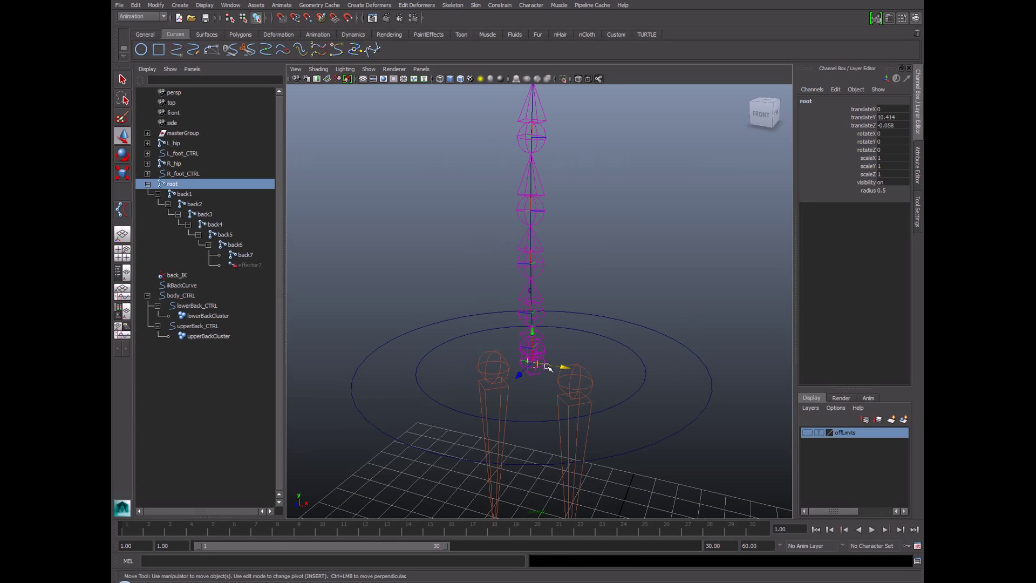
# - Move the root joint freehand away from the hip circles as a test, and undo the move
pyautogui.moveTo(535, 365); pyautogui.dragTo(511, 368)
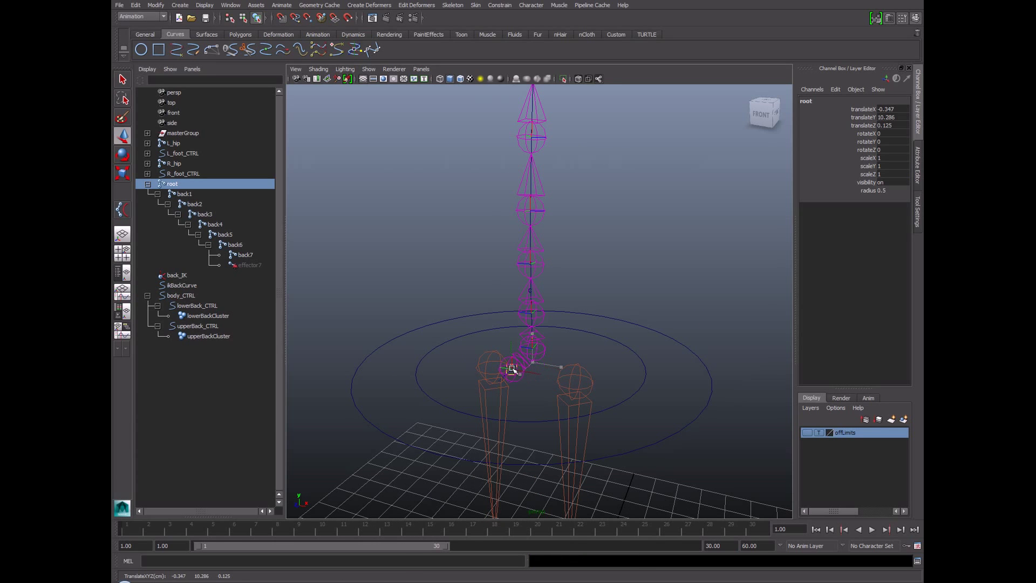
pyautogui.hotkey('ctrl', 'z')
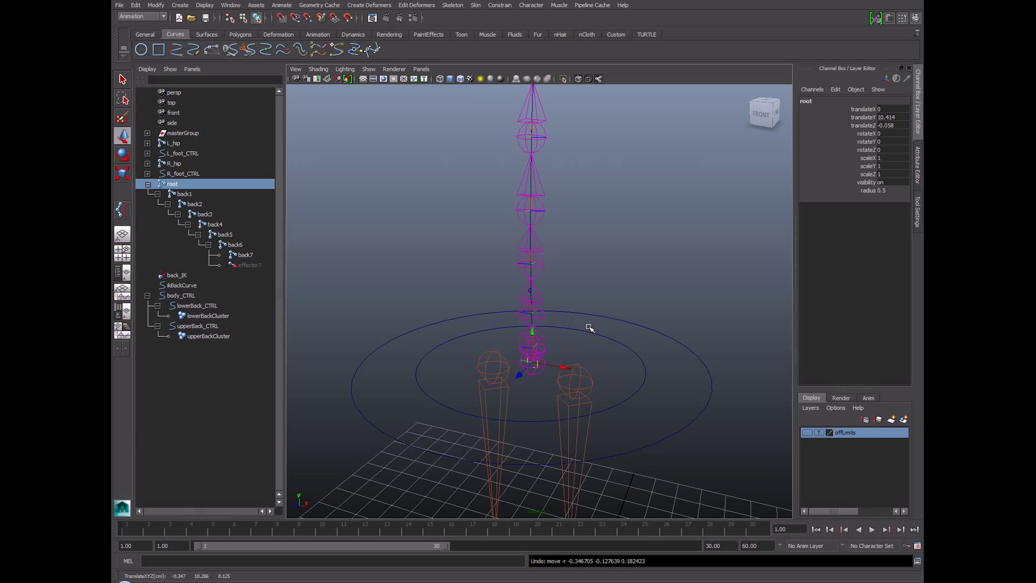
pyautogui.click(608, 346)
pyautogui.click(661, 316)
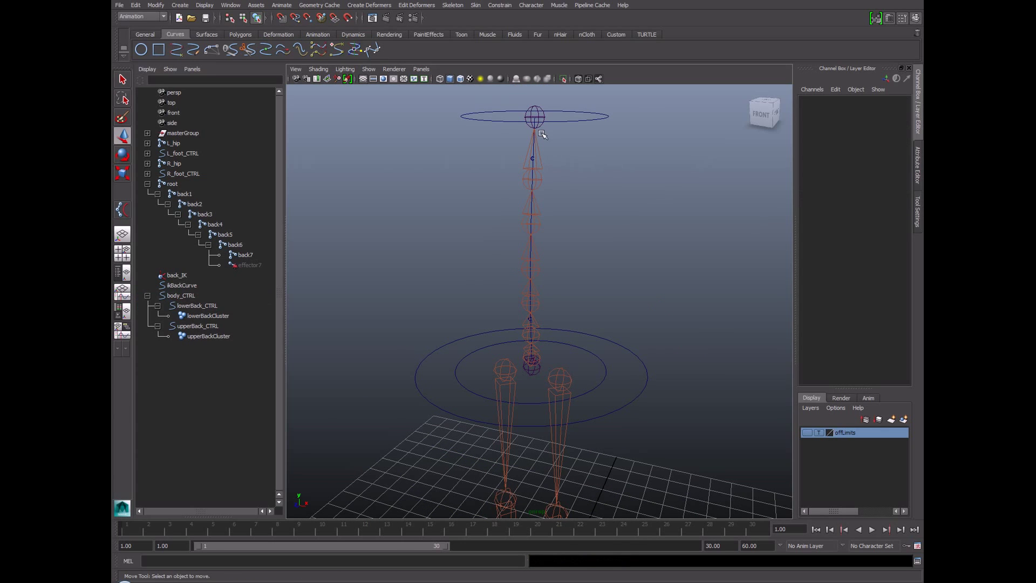
pyautogui.click(532, 373)
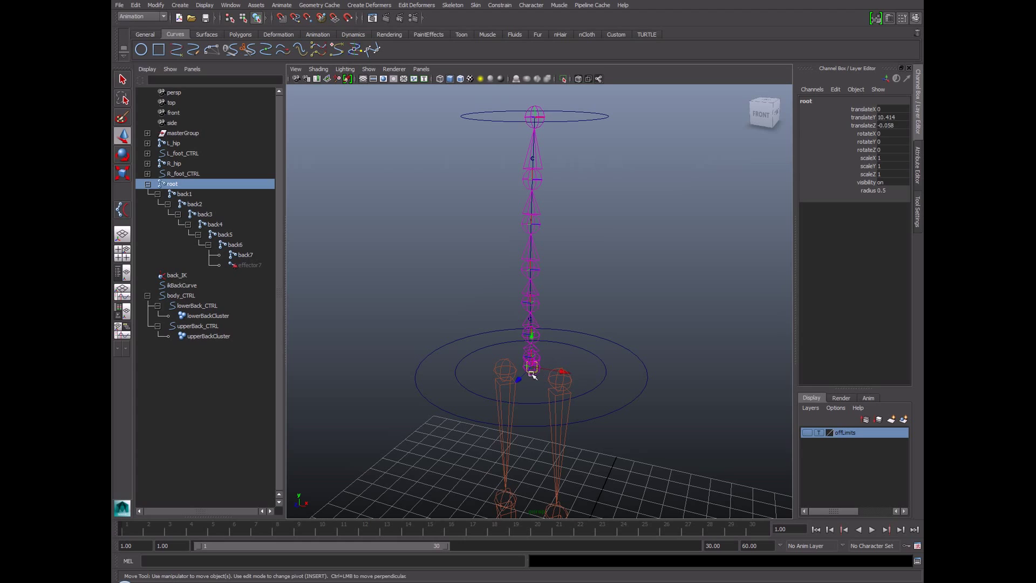
pyautogui.click(582, 313)
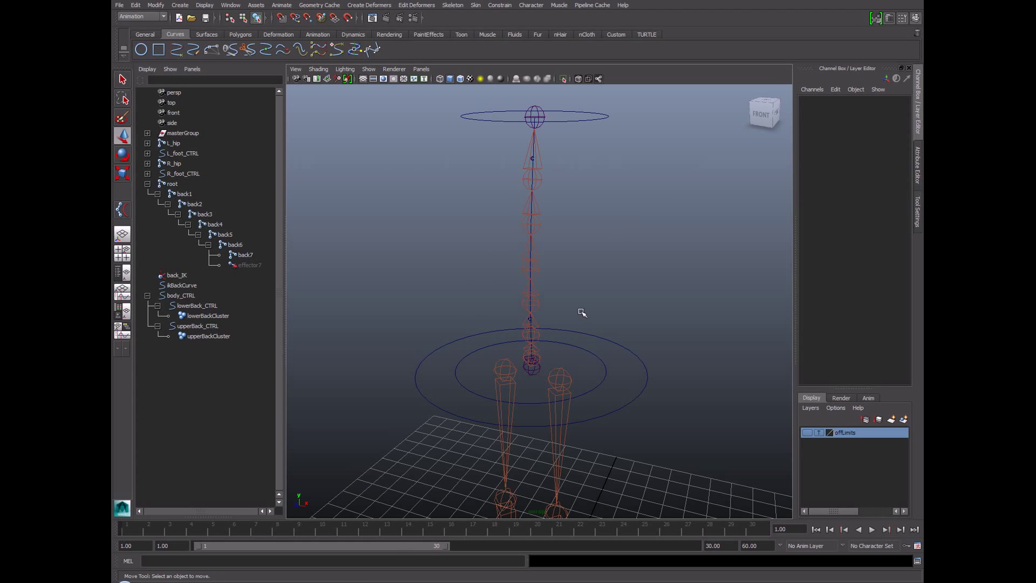
pyautogui.click(533, 373)
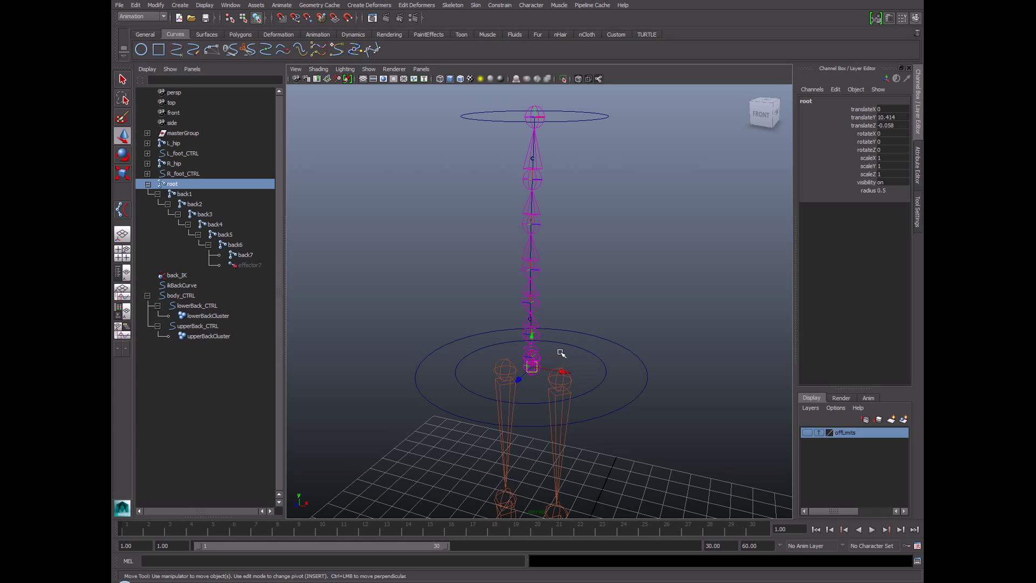
pyautogui.click(599, 359)
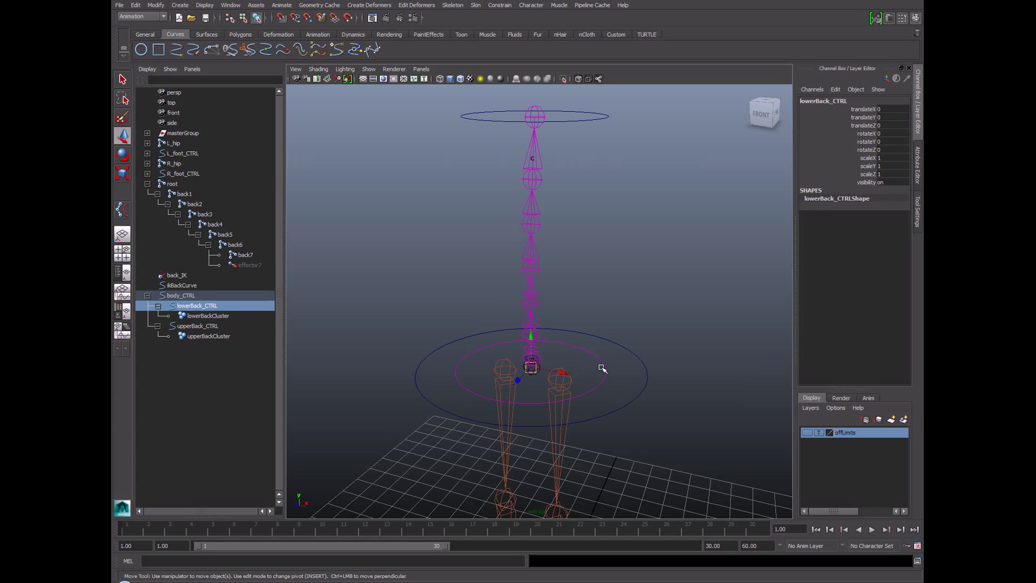
pyautogui.click(620, 367)
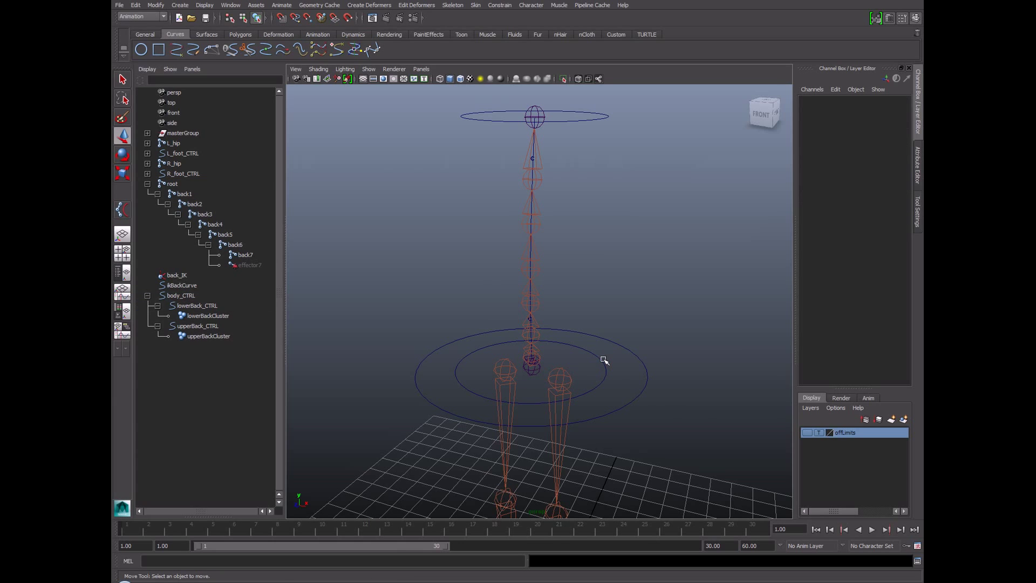
# - Parent constrain the root joint to lowerBack_CTRL with maintain offset on, all translate and rotate axes, and weight 1
pyautogui.click(603, 367)
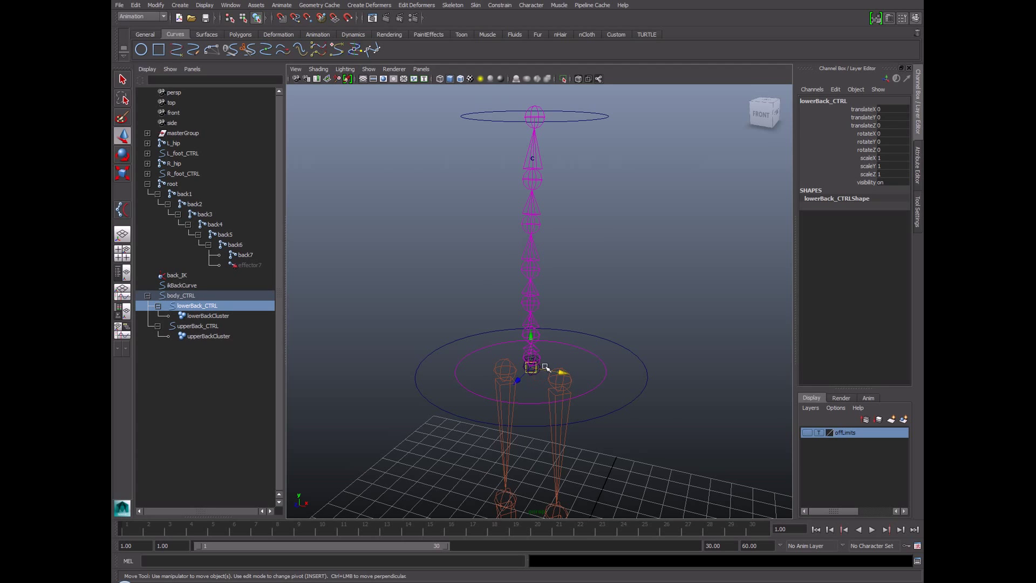
pyautogui.keyDown('alt'); pyautogui.moveTo(542, 378); pyautogui.dragTo(671, 381, button='right'); pyautogui.keyUp('alt')
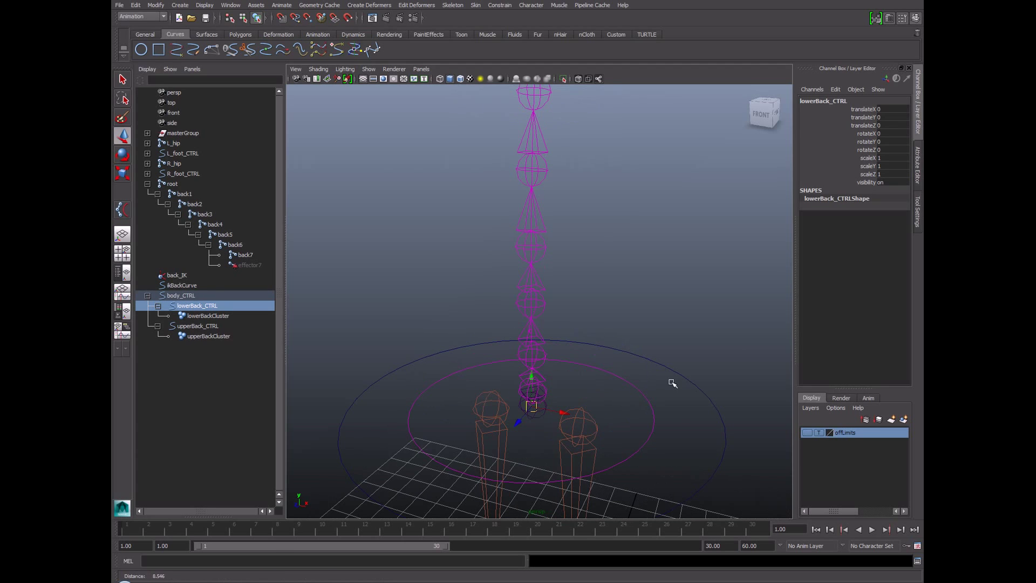
pyautogui.keyDown('shift'); pyautogui.click(541, 415); pyautogui.keyUp('shift')
pyautogui.click(505, 4)
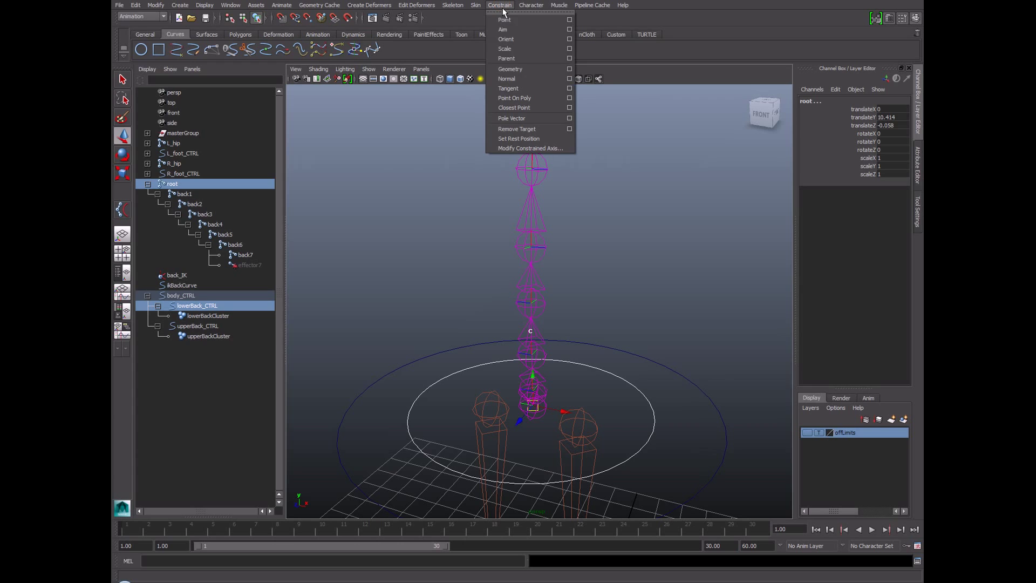
pyautogui.click(571, 60)
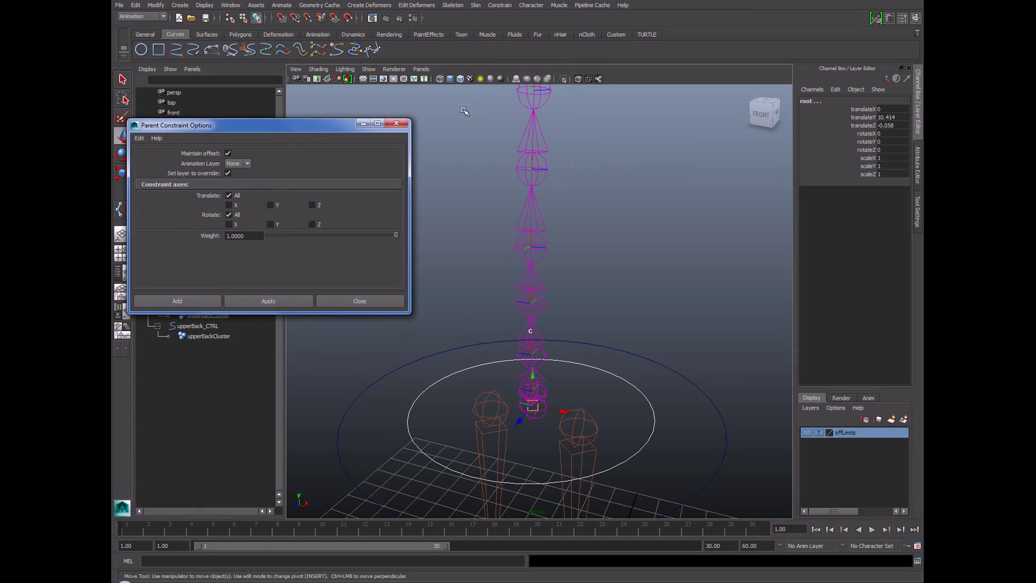
pyautogui.moveTo(282, 120); pyautogui.dragTo(778, 92)
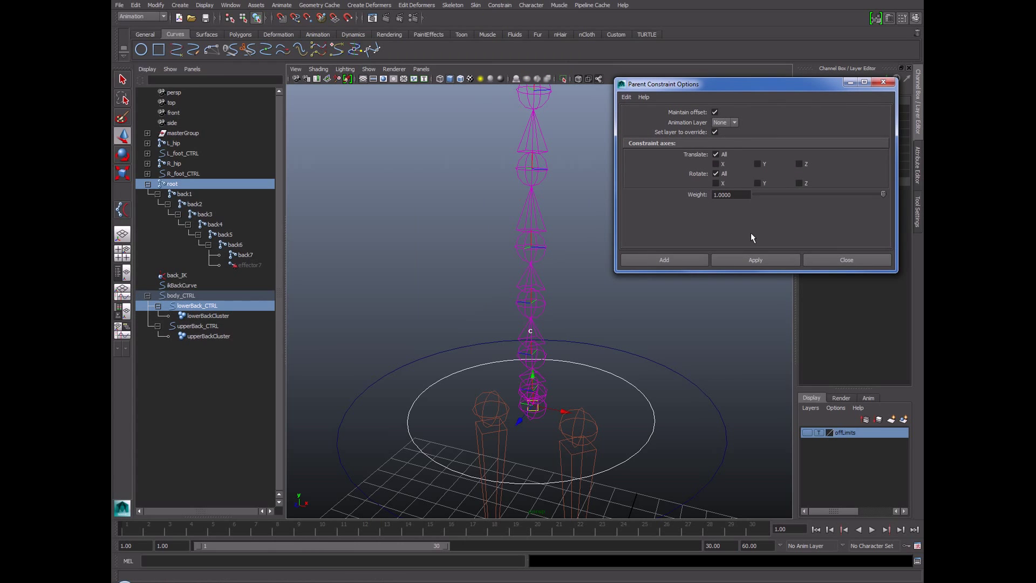
pyautogui.click(770, 260)
pyautogui.click(855, 259)
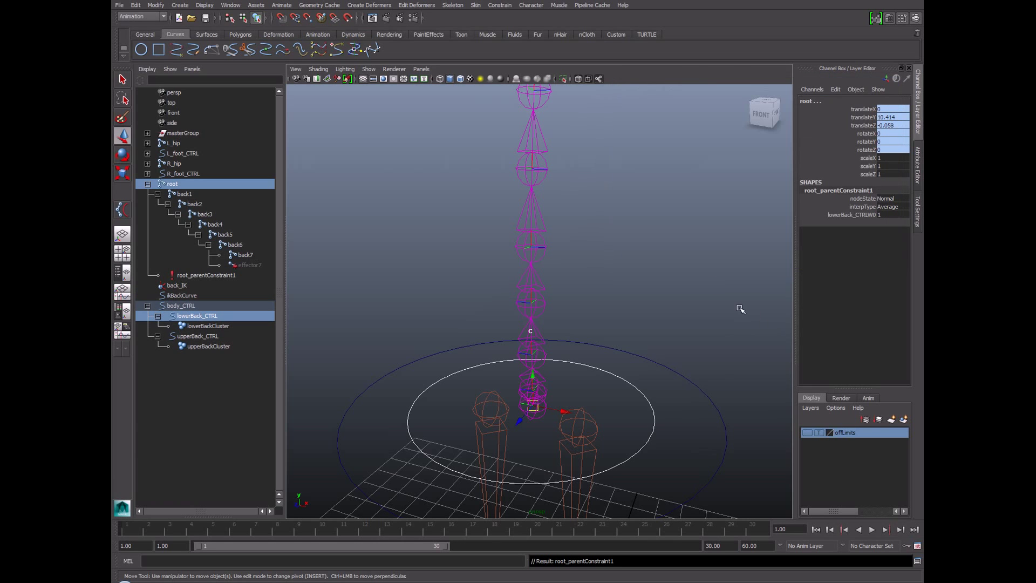
# - Move lowerBack_CTRL freehand to test the root joint's parent constraint, and undo the move
pyautogui.scroll(-3, 565, 304)
pyautogui.click(581, 296)
pyautogui.moveTo(598, 358); pyautogui.dragTo(611, 367)
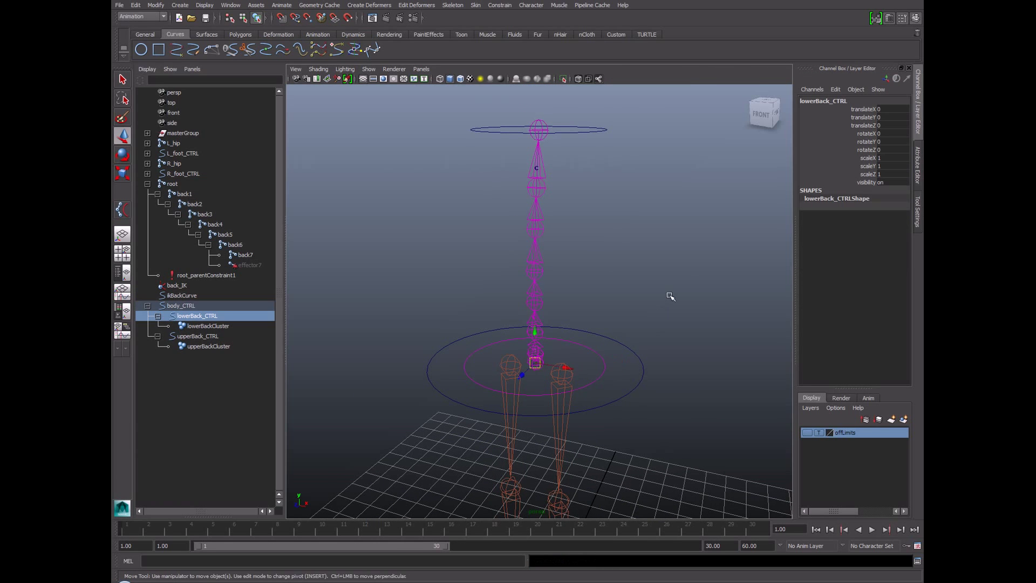
pyautogui.moveTo(671, 294); pyautogui.dragTo(625, 323, button='middle')
pyautogui.hotkey('ctrl', 'z')
# - Move body_CTRL by about -2.86, 1.58 and 0.66 to test the whole spine, and undo the move
pyautogui.moveTo(628, 332); pyautogui.dragTo(665, 402)
pyautogui.moveTo(708, 335); pyautogui.dragTo(603, 283, button='middle')
pyautogui.hotkey('ctrl', 'z')
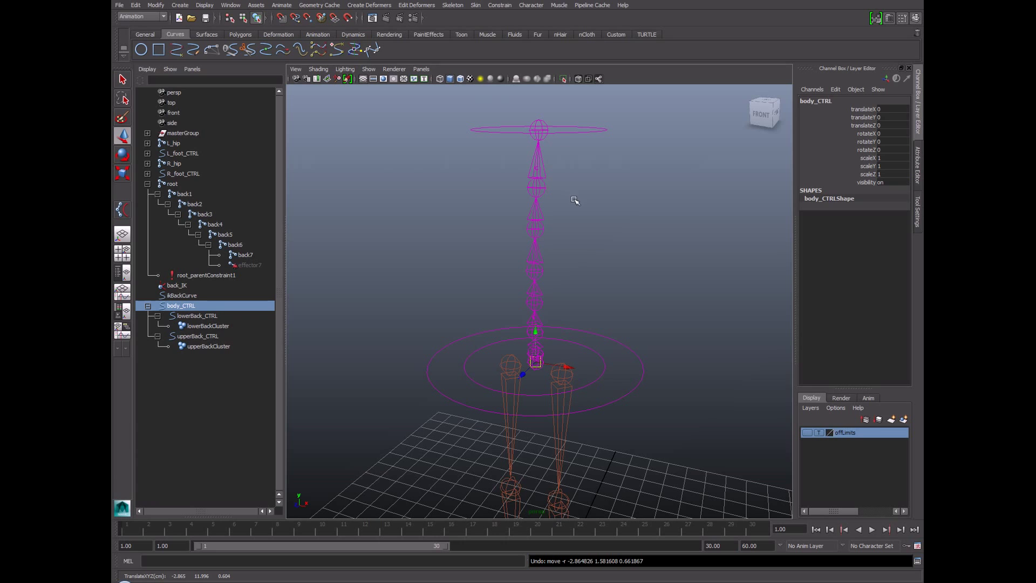
pyautogui.keyDown('alt'); pyautogui.moveTo(643, 292); pyautogui.dragTo(562, 275); pyautogui.keyUp('alt')
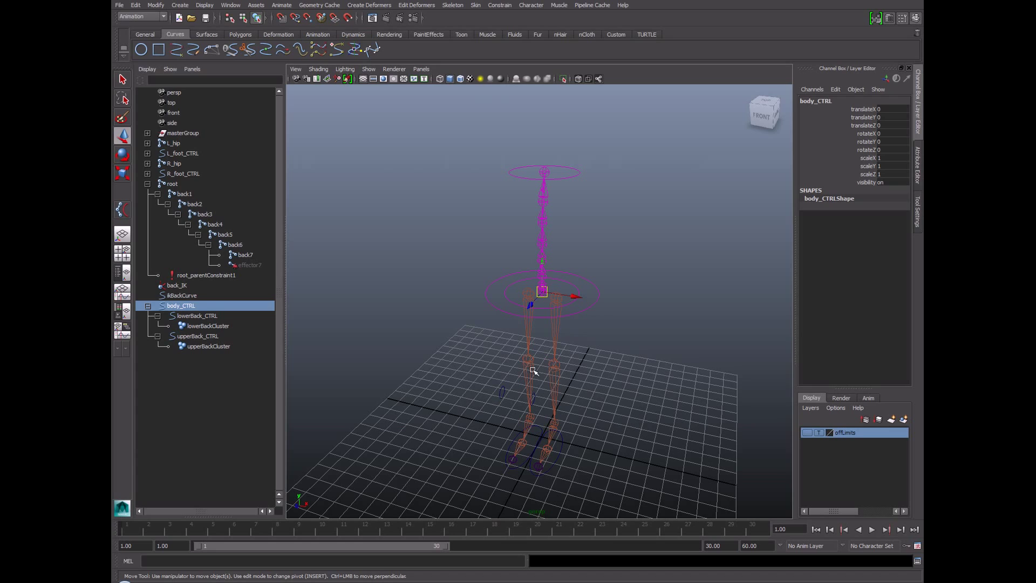
pyautogui.click(605, 335)
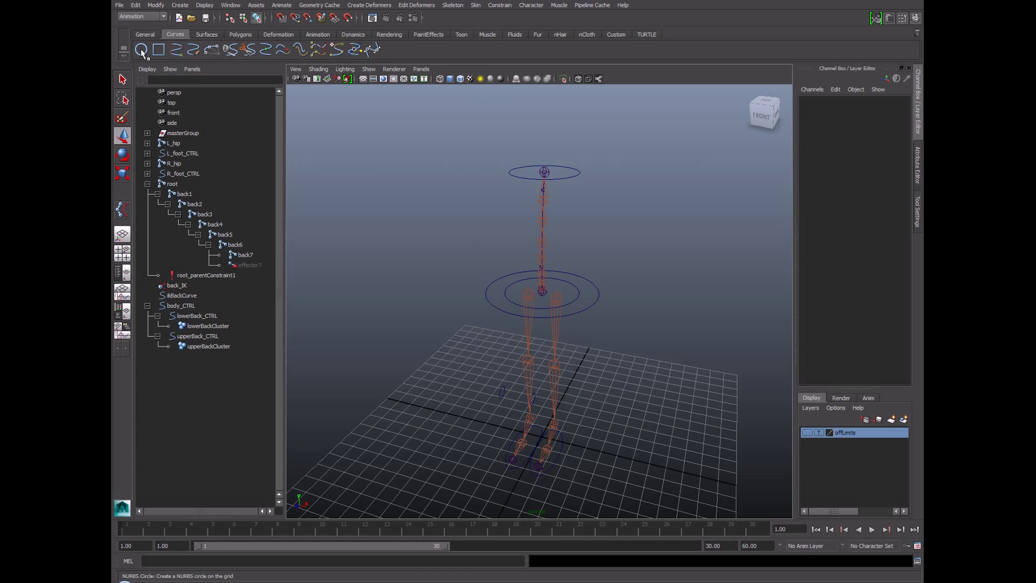
# - Create a NURBS circle at the origin around the feet and scale it uniformly to about 6.2
pyautogui.click(142, 51)
pyautogui.press('r')
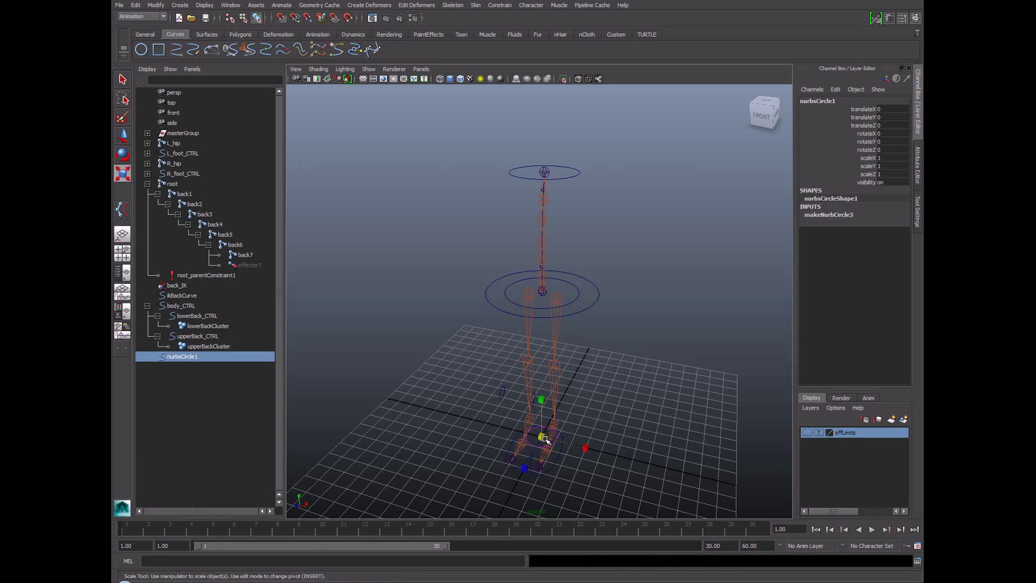
pyautogui.moveTo(546, 440); pyautogui.dragTo(668, 407)
pyautogui.keyDown('alt'); pyautogui.moveTo(668, 407); pyautogui.dragTo(669, 348); pyautogui.keyUp('alt')
# - Rename the large floor circle as superMover_CTRL
pyautogui.click(843, 100)
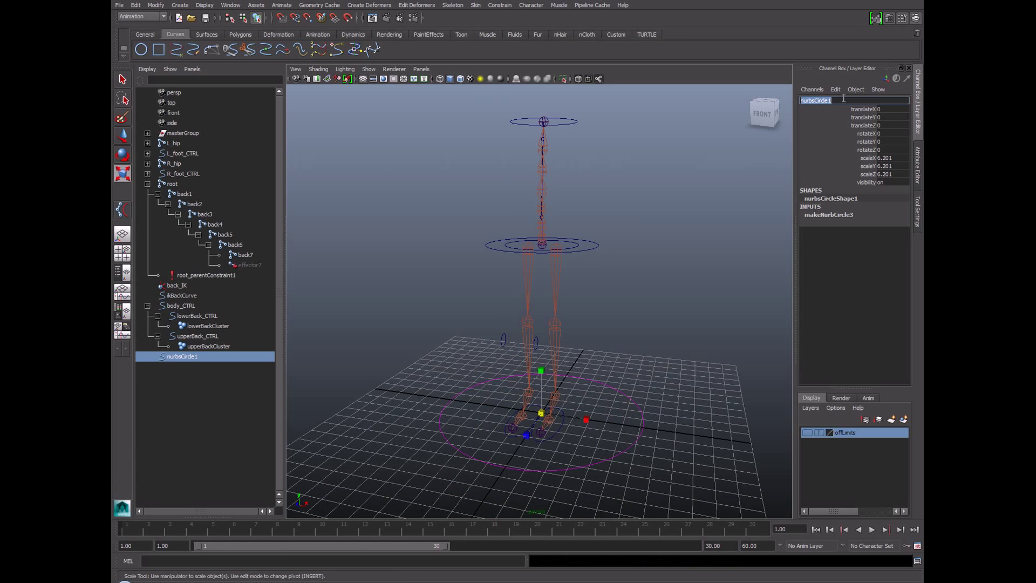
pyautogui.write('superMover_CTRL')
pyautogui.press('Return')
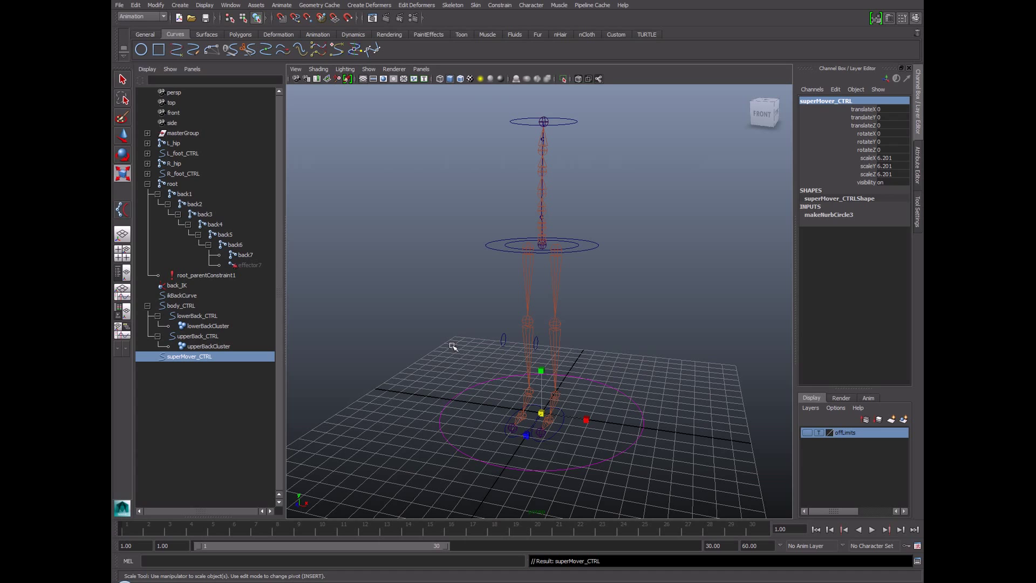
# - Freeze the transformations of superMover_CTRL and delete its construction history
pyautogui.click(156, 5)
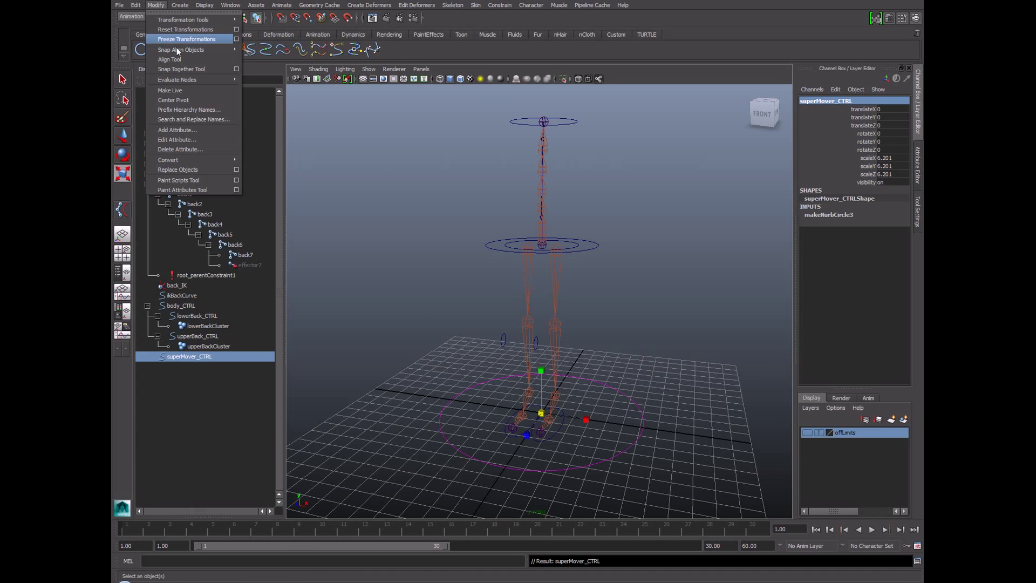
pyautogui.click(184, 38)
pyautogui.click(136, 5)
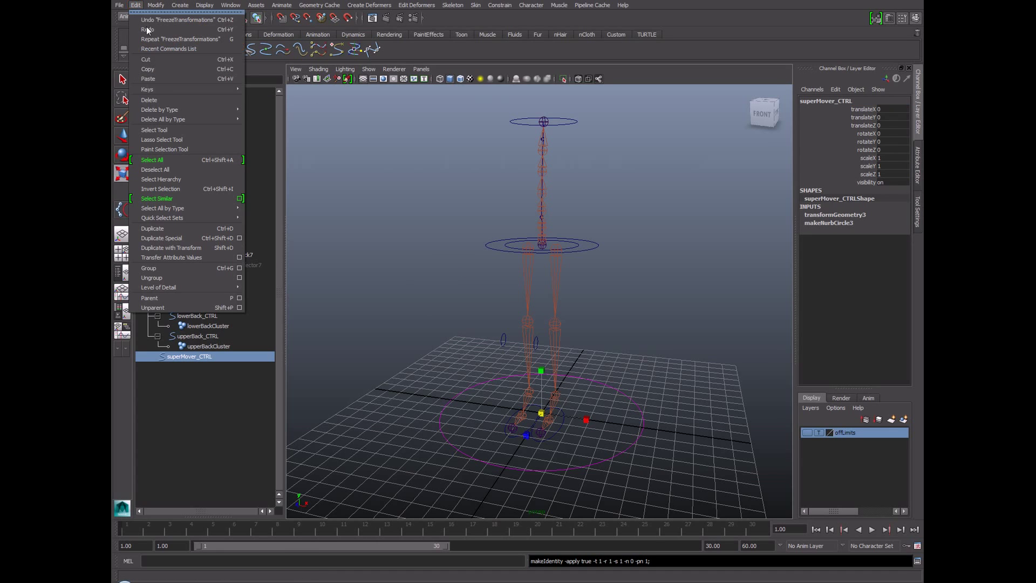
pyautogui.moveTo(173, 112)
pyautogui.click(249, 112)
pyautogui.click(408, 205)
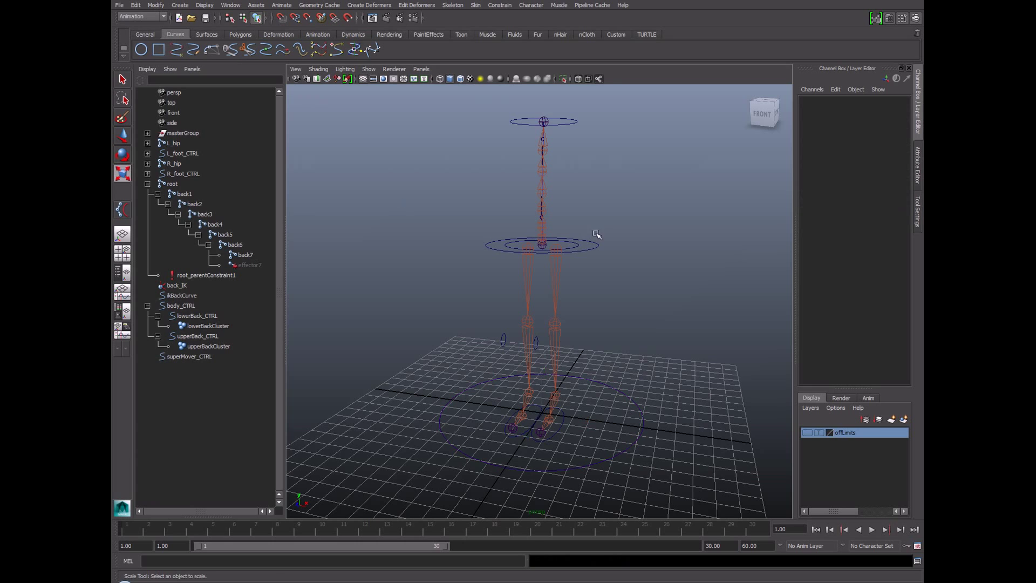
# - Parent body_CTRL under superMover_CTRL and expand its hierarchy to show the lower and upper back controls
pyautogui.keyDown('alt'); pyautogui.moveTo(596, 234); pyautogui.dragTo(613, 243); pyautogui.keyUp('alt')
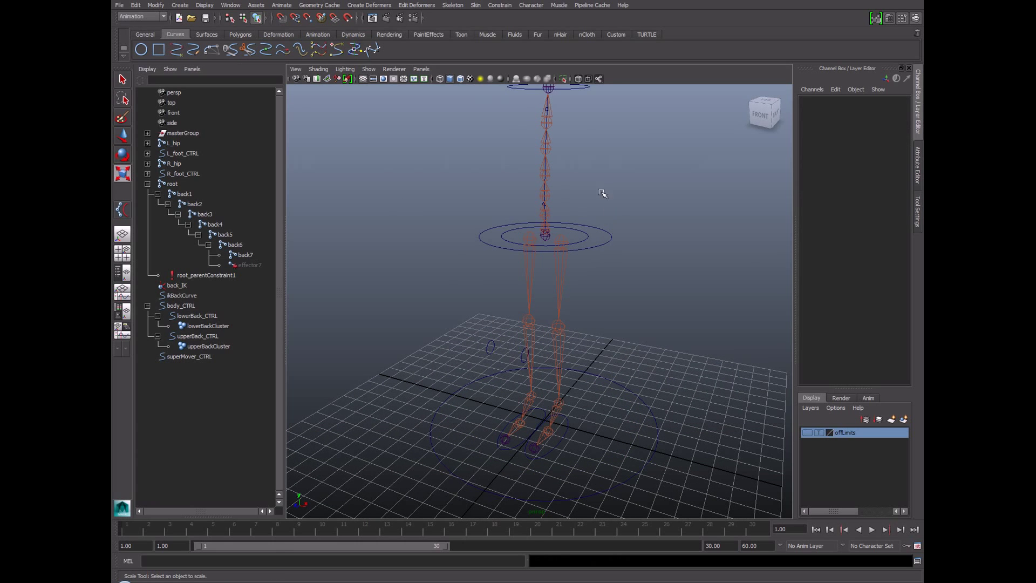
pyautogui.click(610, 249)
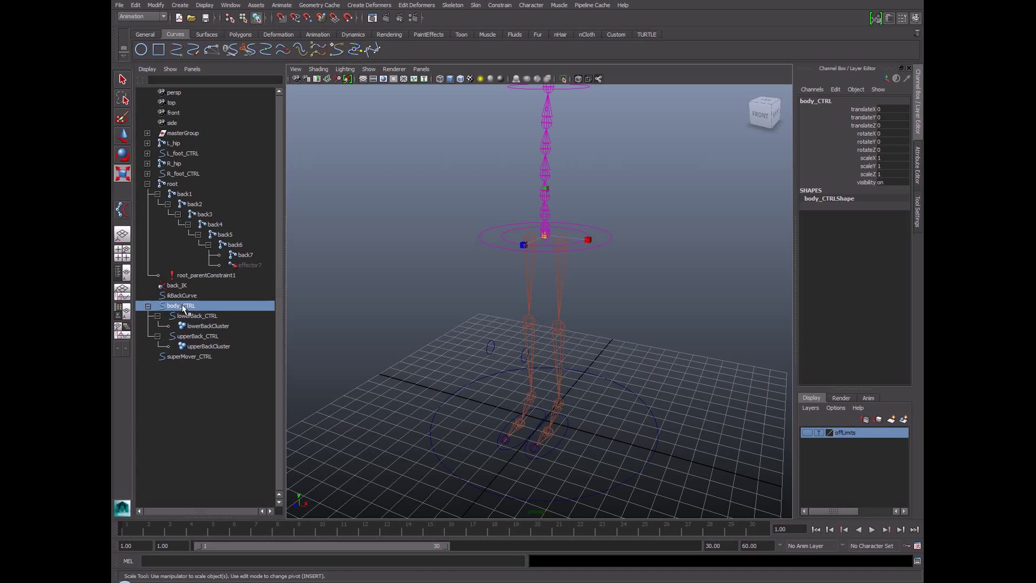
pyautogui.moveTo(182, 308); pyautogui.dragTo(191, 361, button='middle')
pyautogui.click(148, 306)
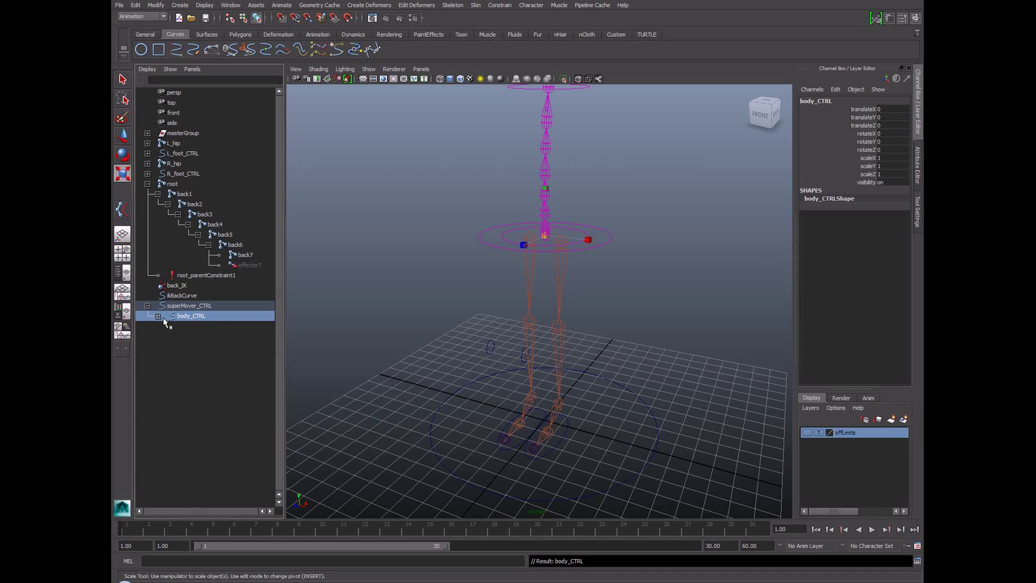
pyautogui.click(158, 315)
pyautogui.click(167, 326)
# - Parent L_foot_CTRL and R_foot_CTRL under superMover_CTRL
pyautogui.click(205, 326)
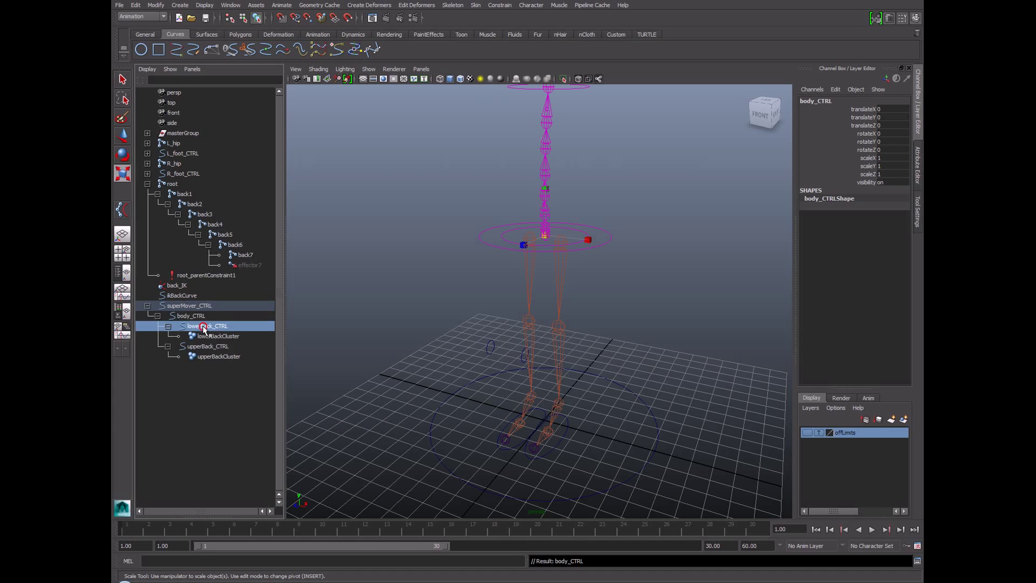
pyautogui.click(208, 346)
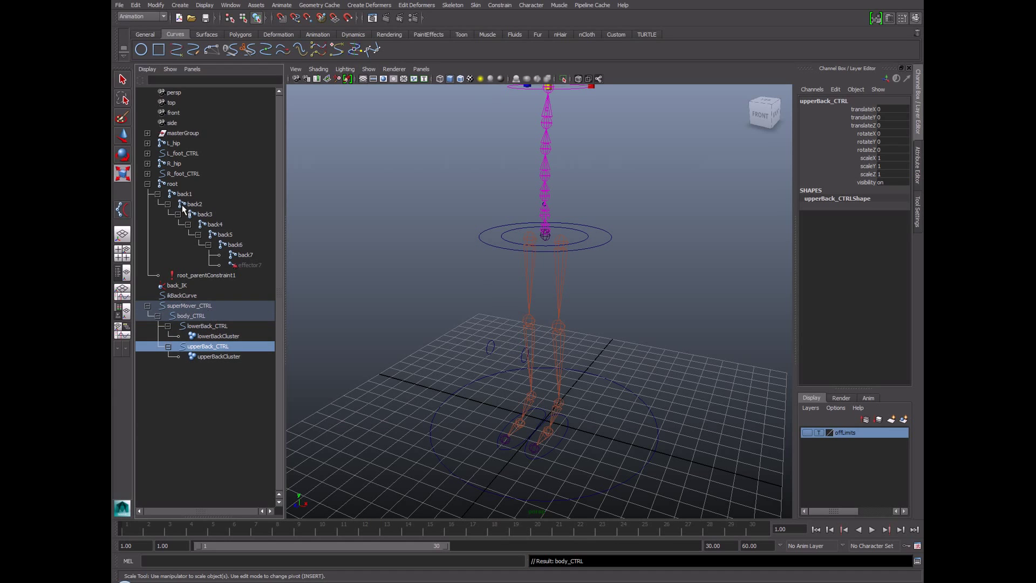
pyautogui.click(184, 173)
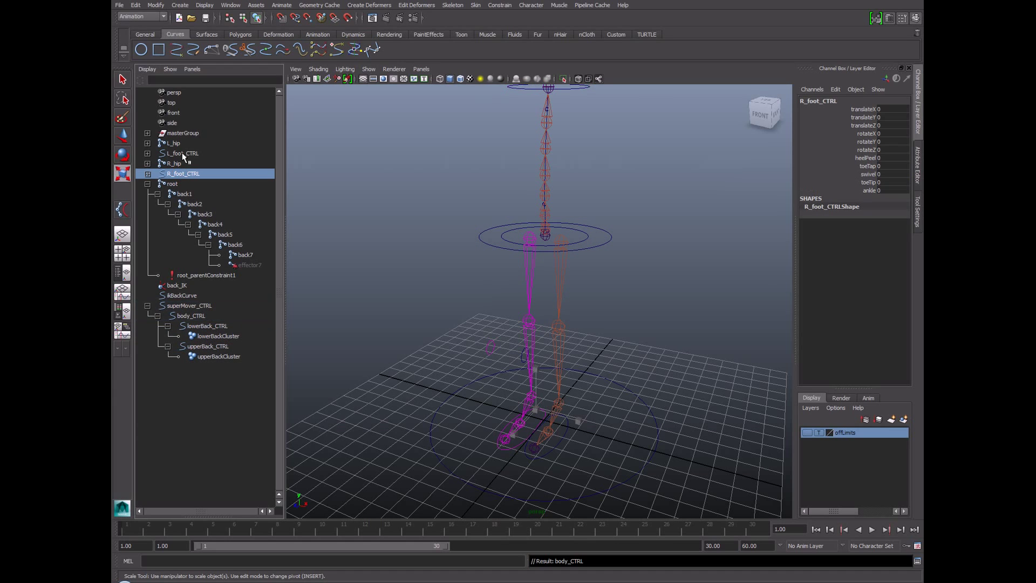
pyautogui.click(182, 153)
pyautogui.click(183, 172)
pyautogui.keyDown('ctrl'); pyautogui.click(183, 153); pyautogui.keyUp('ctrl')
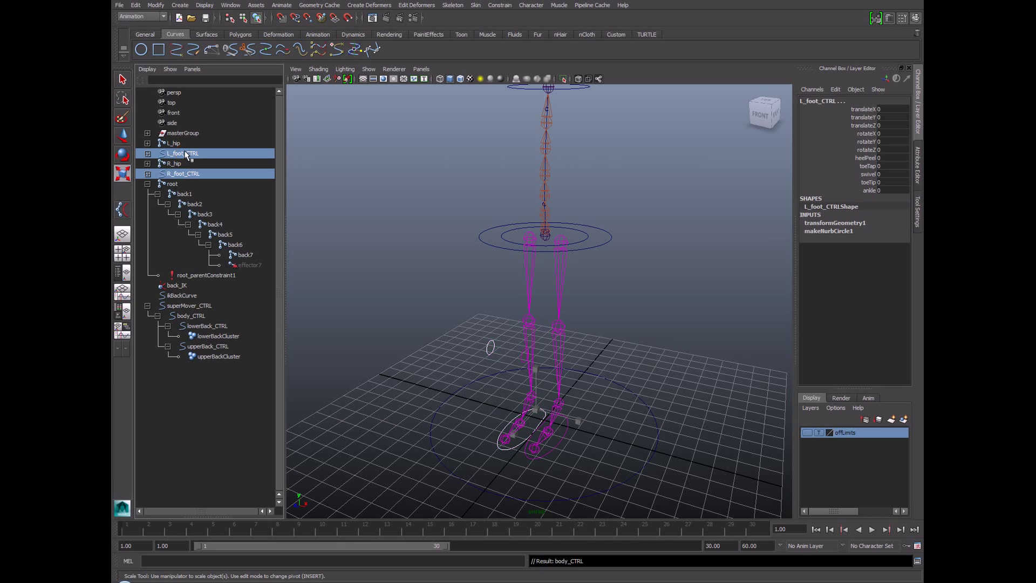
pyautogui.moveTo(183, 155); pyautogui.dragTo(196, 306, button='middle')
# - Group back_IK and ikBackCurve together
pyautogui.click(182, 276)
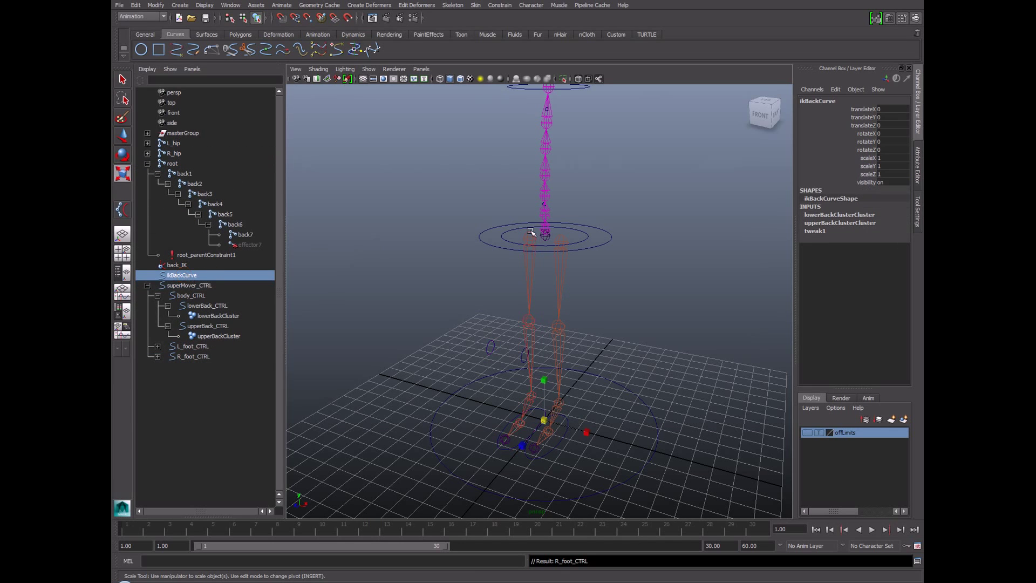
pyautogui.keyDown('alt'); pyautogui.moveTo(543, 233); pyautogui.dragTo(545, 283, button='middle'); pyautogui.keyUp('alt')
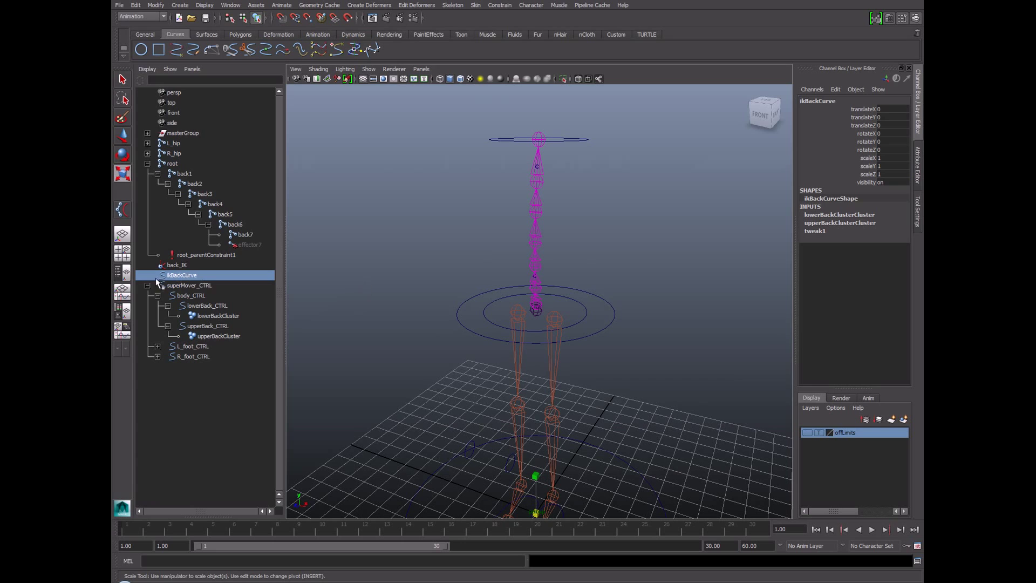
pyautogui.click(194, 288)
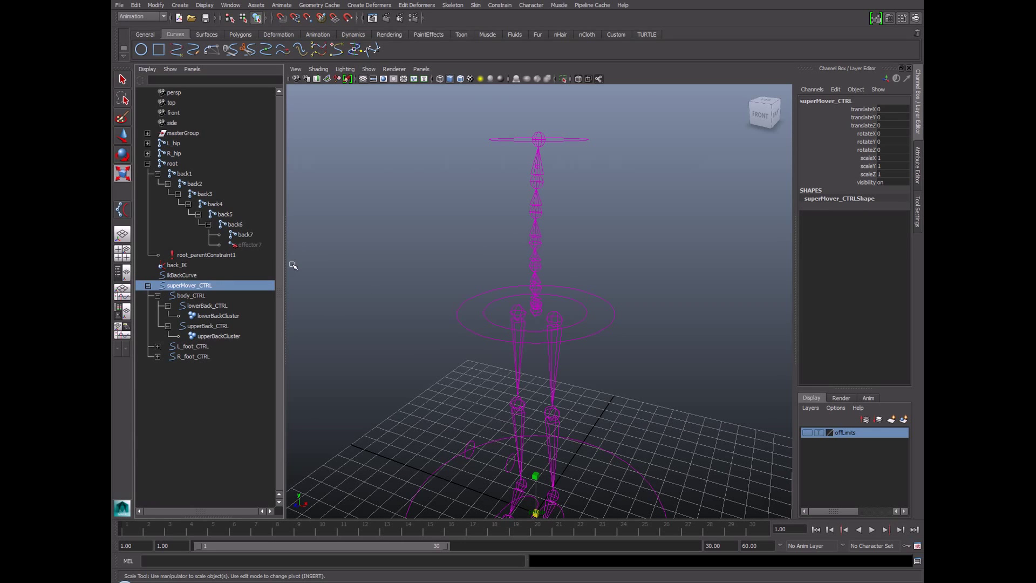
pyautogui.click(184, 275)
pyautogui.keyDown('alt'); pyautogui.moveTo(666, 247); pyautogui.dragTo(565, 254, button='right'); pyautogui.keyUp('alt')
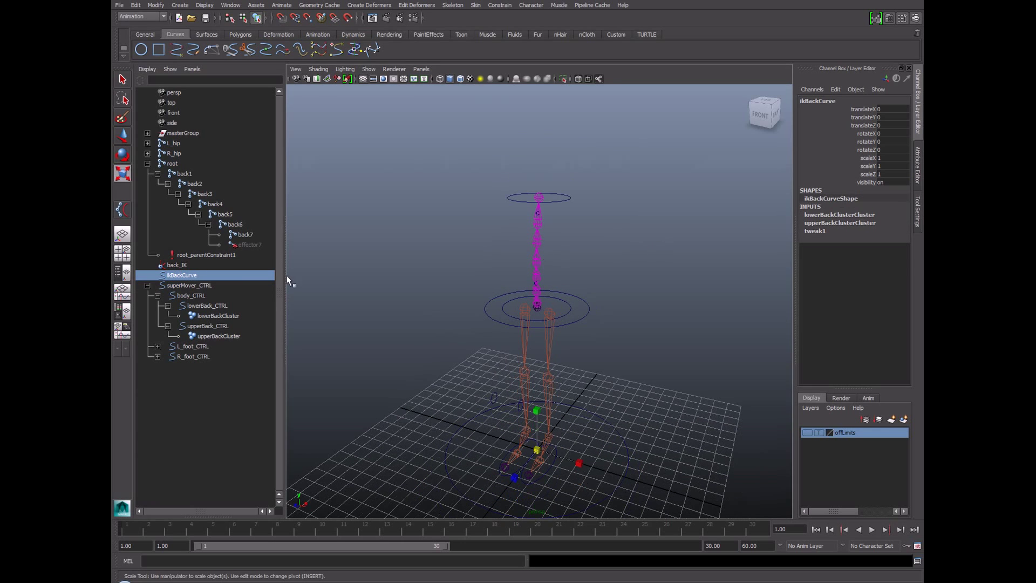
pyautogui.click(177, 265)
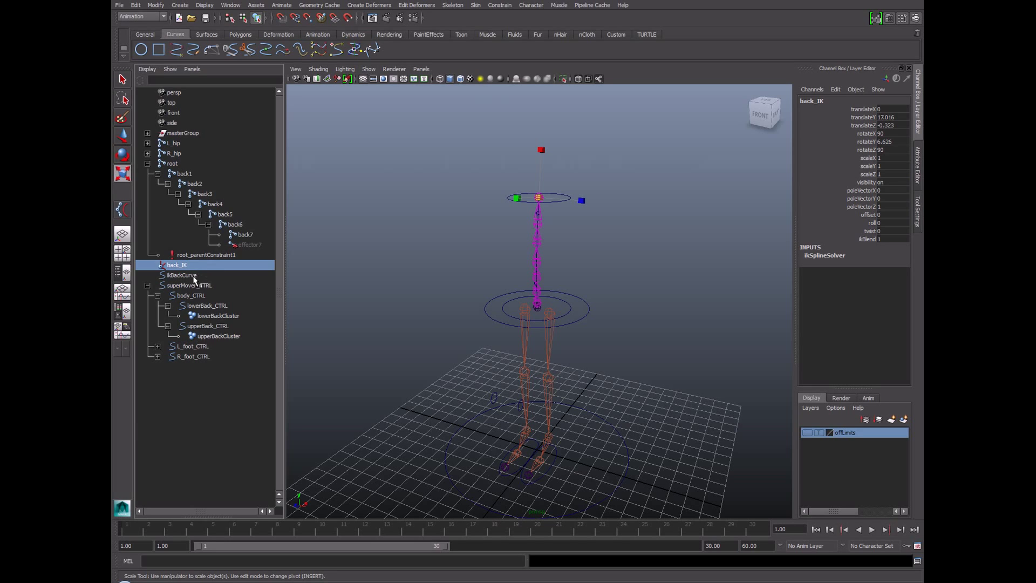
pyautogui.keyDown('ctrl'); pyautogui.click(195, 276); pyautogui.keyUp('ctrl')
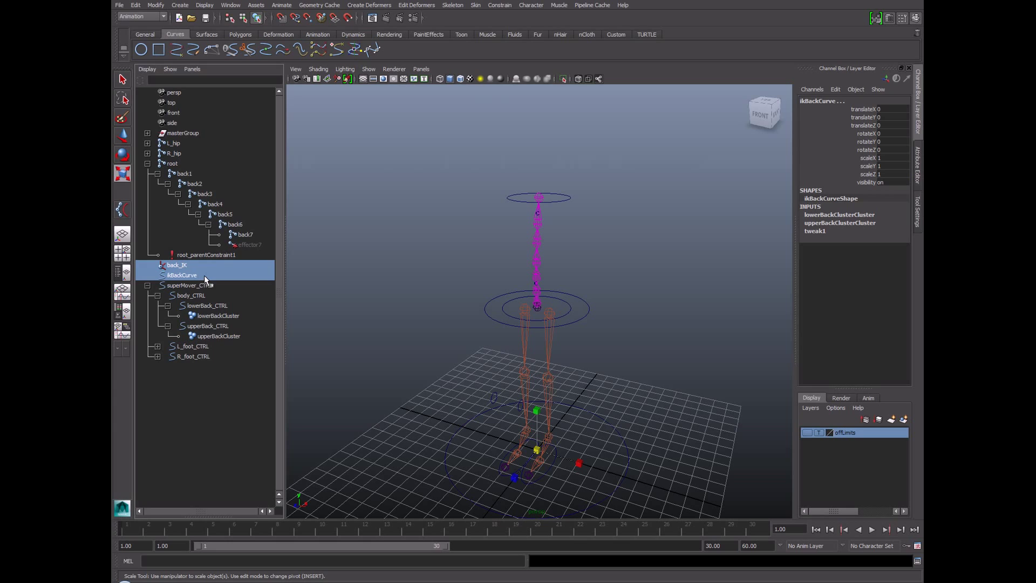
pyautogui.hotkey('ctrl', 'g')
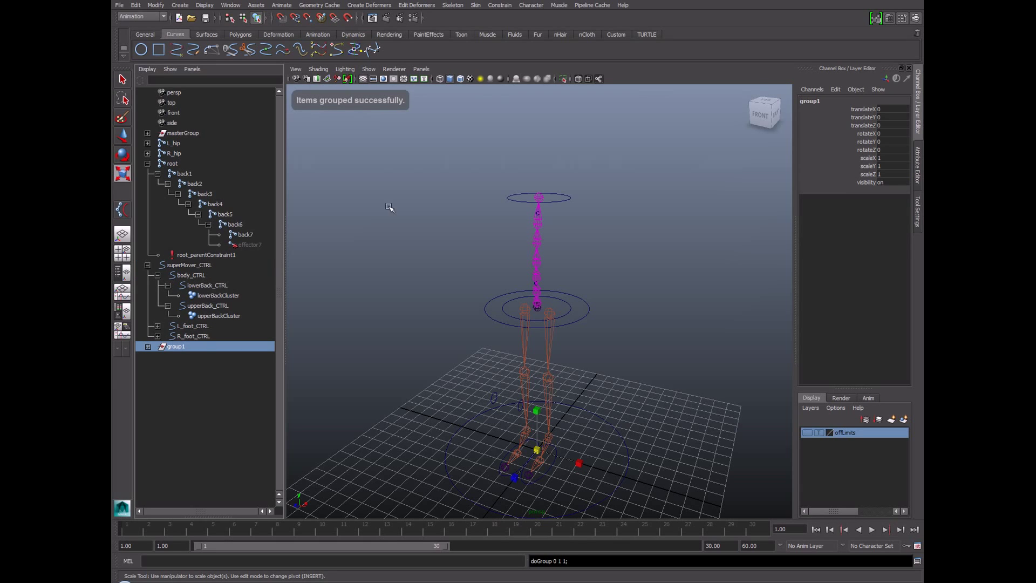
# - Rename the new group holding the spine IK handle and curve as rig_GRP
pyautogui.click(843, 102)
pyautogui.write('rig_')
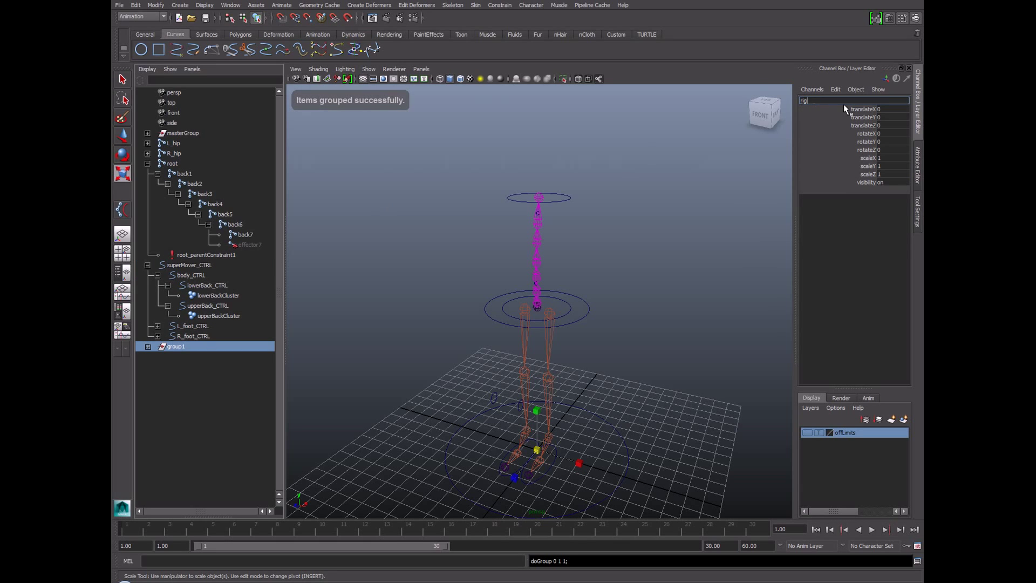
pyautogui.write('GRP')
pyautogui.press('Return')
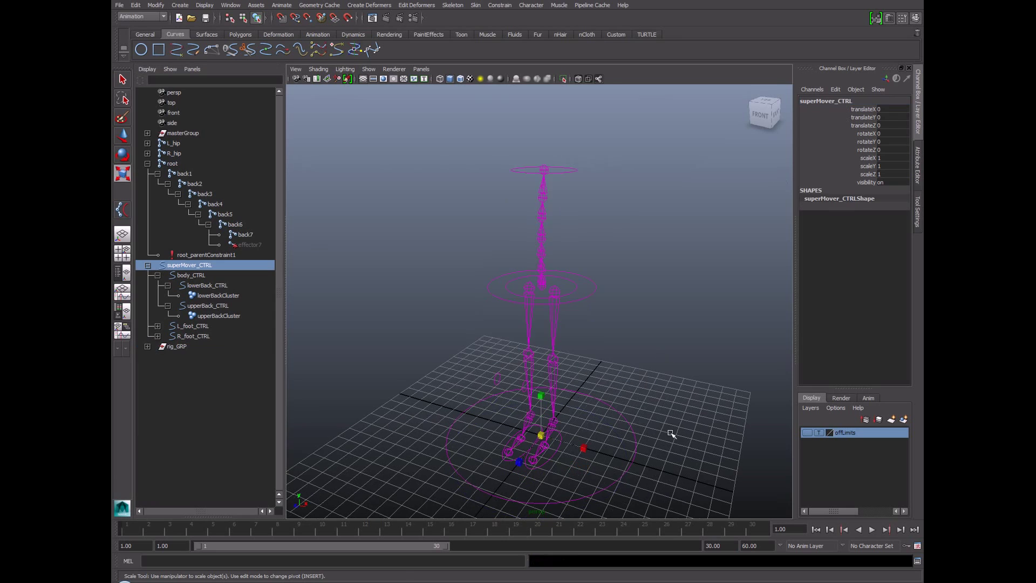
# - Move superMover_CTRL by about 0.9, 0.98 and -0.84 to test the whole rig, and undo the move
pyautogui.moveTo(658, 437); pyautogui.dragTo(689, 416, button='middle')
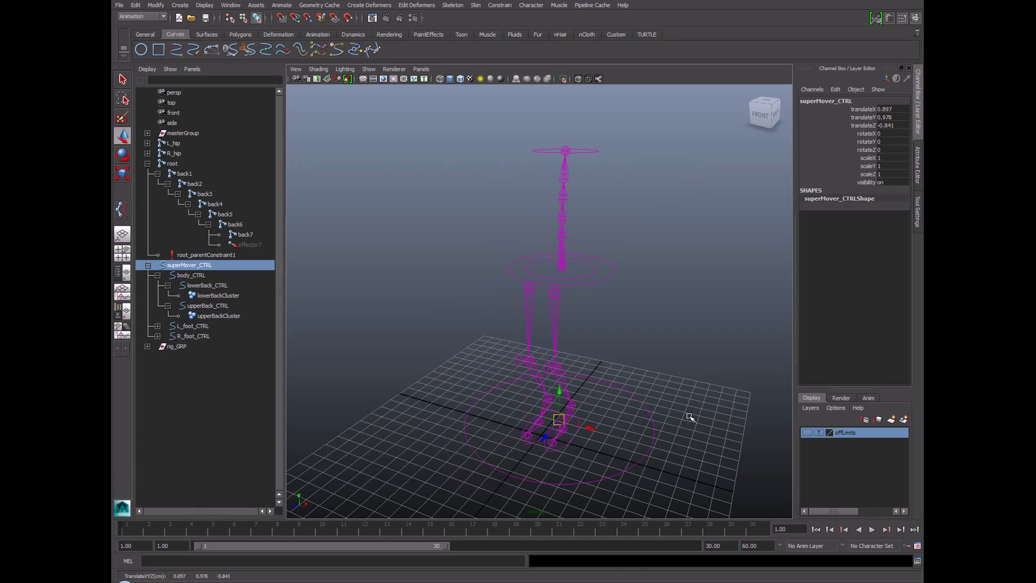
pyautogui.hotkey('ctrl', 'z')
# - Parent the L_hip and R_hip joints under the root joint
pyautogui.keyDown('alt'); pyautogui.moveTo(571, 347); pyautogui.dragTo(789, 345, button='right'); pyautogui.keyUp('alt')
pyautogui.keyDown('alt'); pyautogui.moveTo(626, 332); pyautogui.dragTo(599, 370, button='middle'); pyautogui.keyUp('alt')
pyautogui.keyDown('alt'); pyautogui.moveTo(564, 338); pyautogui.dragTo(606, 335, button='right'); pyautogui.keyUp('alt')
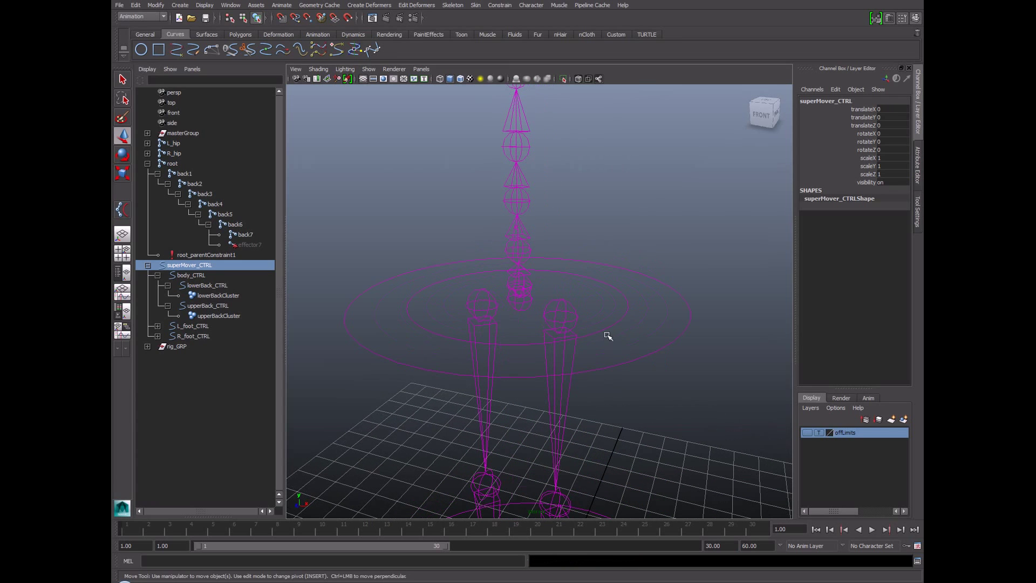
pyautogui.click(574, 307)
pyautogui.keyDown('shift'); pyautogui.click(484, 301); pyautogui.keyUp('shift')
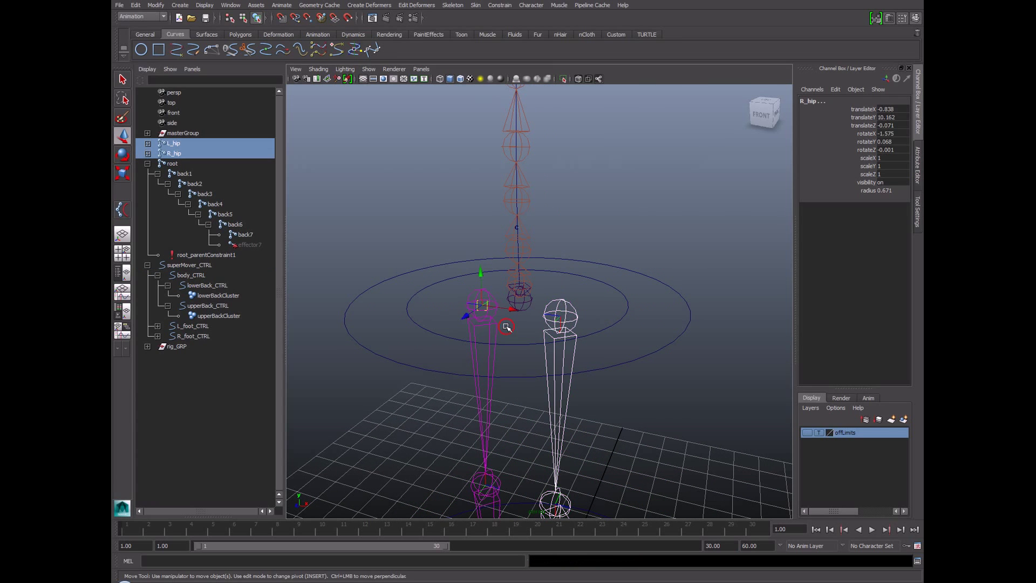
pyautogui.keyDown('alt'); pyautogui.moveTo(505, 327); pyautogui.dragTo(696, 341, button='right'); pyautogui.keyUp('alt')
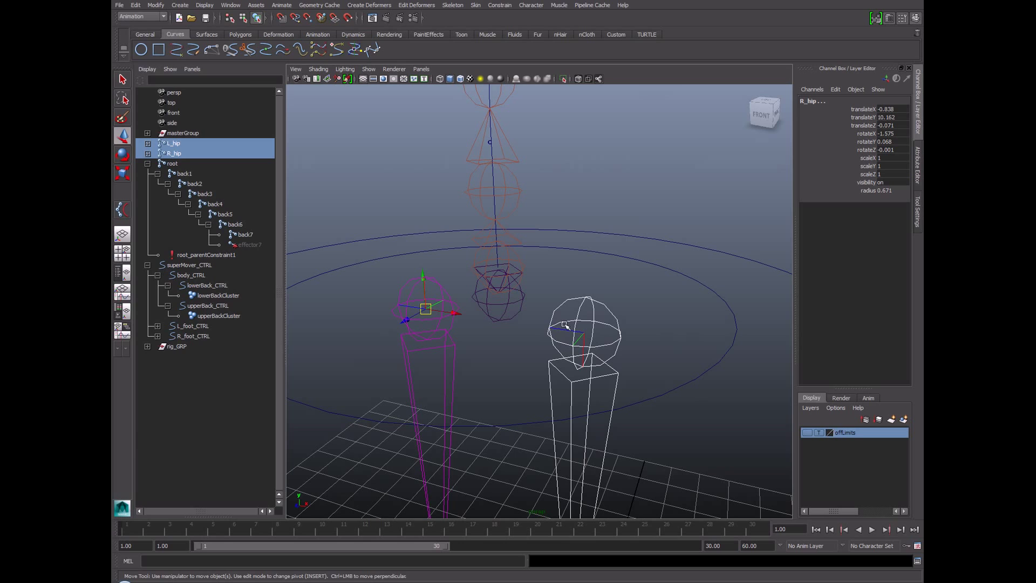
pyautogui.keyDown('shift'); pyautogui.click(515, 315); pyautogui.keyUp('shift')
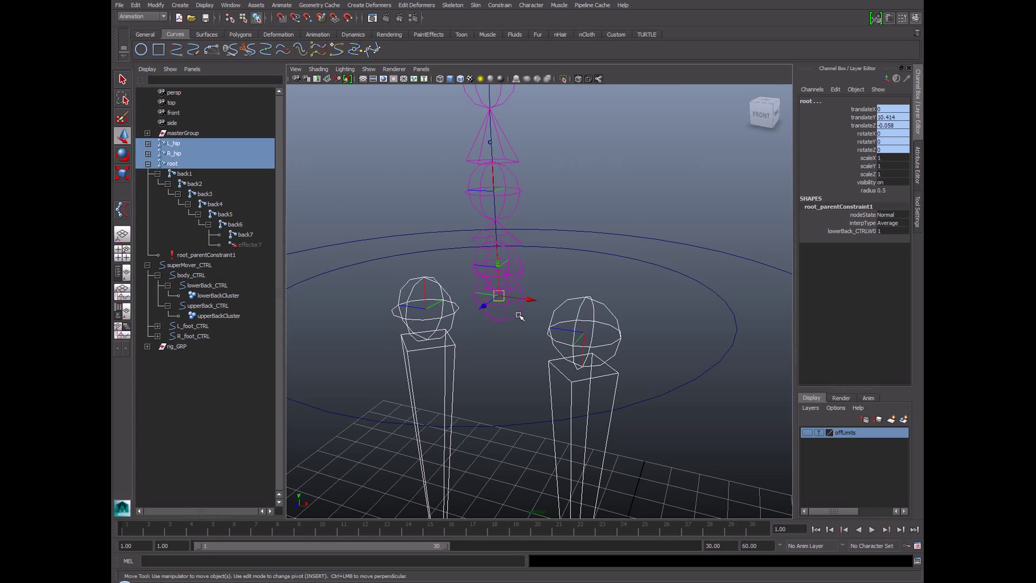
pyautogui.press('p')
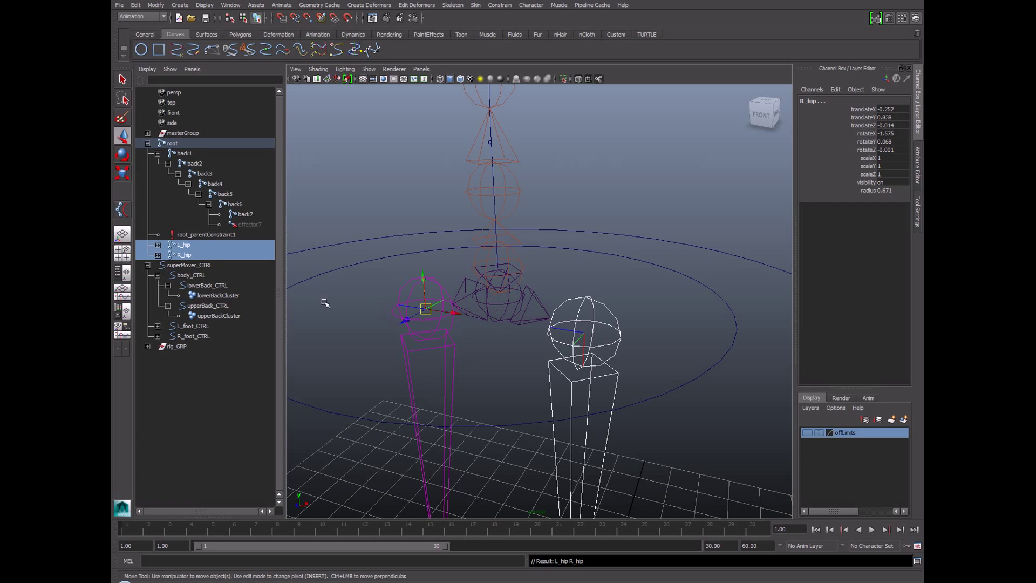
# - Scale superMover_CTRL uniformly to about 0.78 to test how the skeleton follows, and undo the scale
pyautogui.keyDown('alt'); pyautogui.moveTo(703, 319); pyautogui.dragTo(400, 335, button='right'); pyautogui.keyUp('alt')
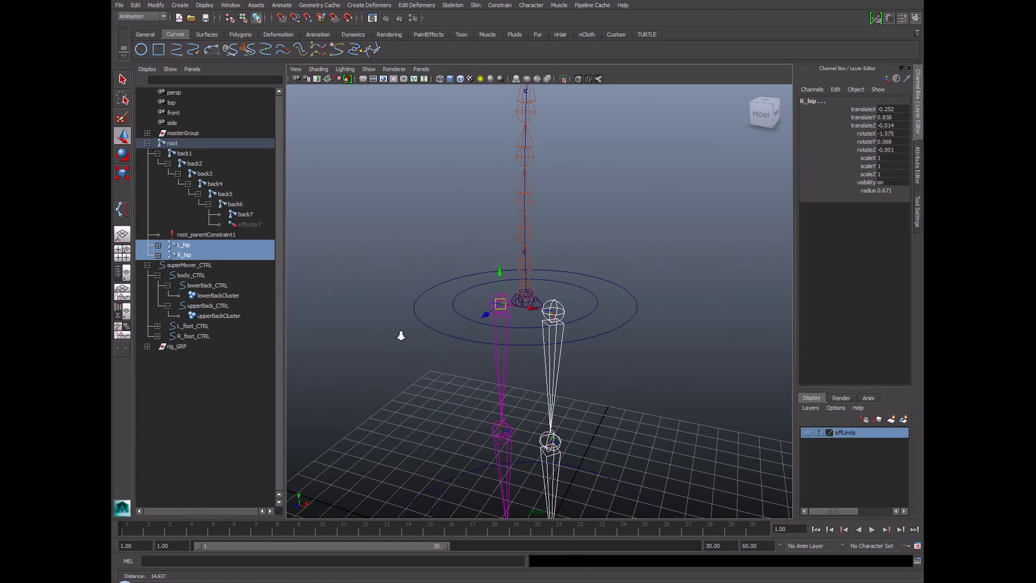
pyautogui.keyDown('alt'); pyautogui.moveTo(591, 331); pyautogui.dragTo(612, 275, button='middle'); pyautogui.keyUp('alt')
pyautogui.keyDown('alt'); pyautogui.moveTo(612, 275); pyautogui.dragTo(465, 299, button='right'); pyautogui.keyUp('alt')
pyautogui.keyDown('alt'); pyautogui.moveTo(638, 372); pyautogui.dragTo(611, 388, button='middle'); pyautogui.keyUp('alt')
pyautogui.click(629, 426)
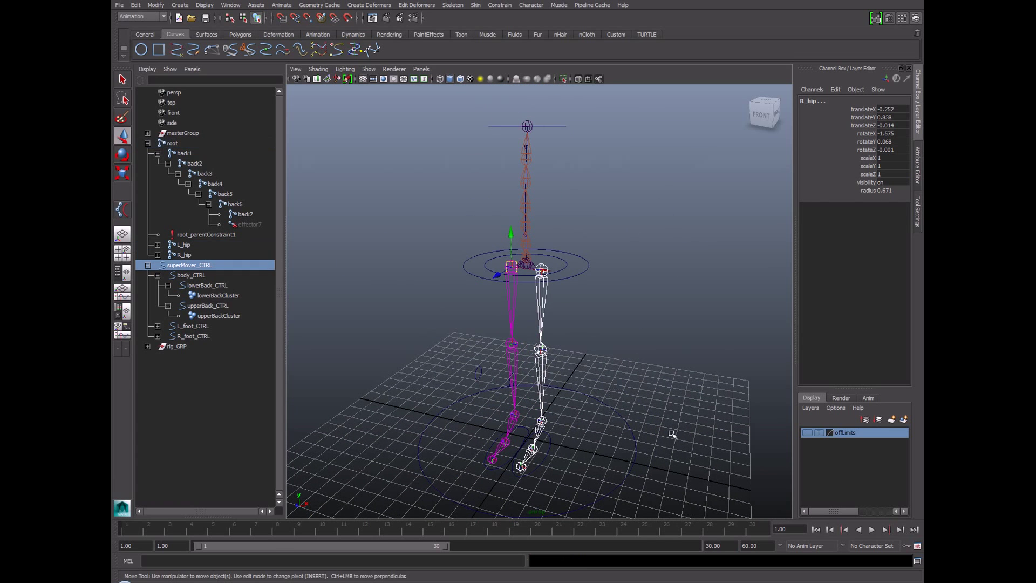
pyautogui.moveTo(671, 418); pyautogui.dragTo(668, 390, button='middle')
pyautogui.keyDown('alt'); pyautogui.moveTo(666, 389); pyautogui.dragTo(608, 378, button='right'); pyautogui.keyUp('alt')
pyautogui.press('r')
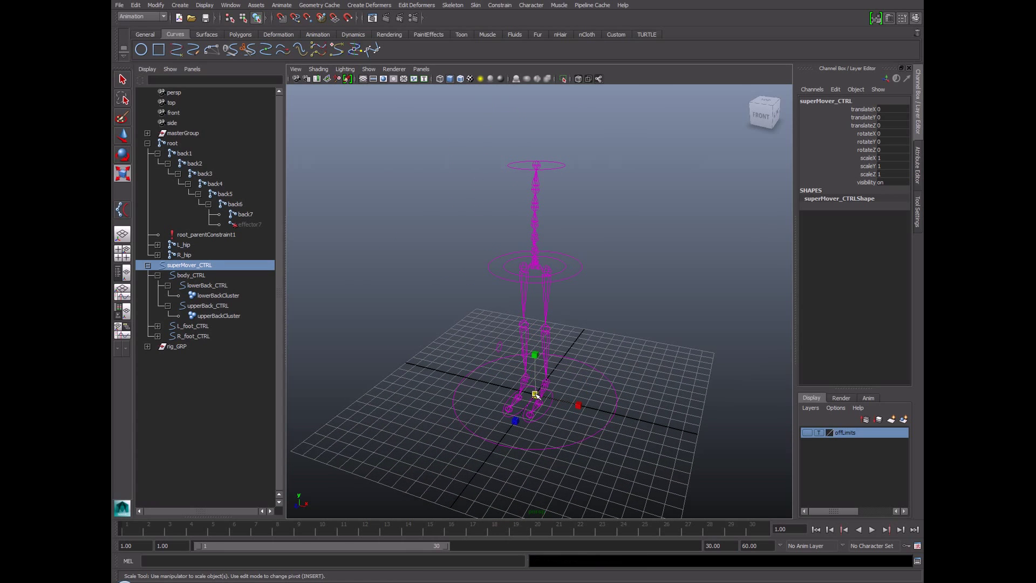
pyautogui.moveTo(536, 394); pyautogui.dragTo(531, 315)
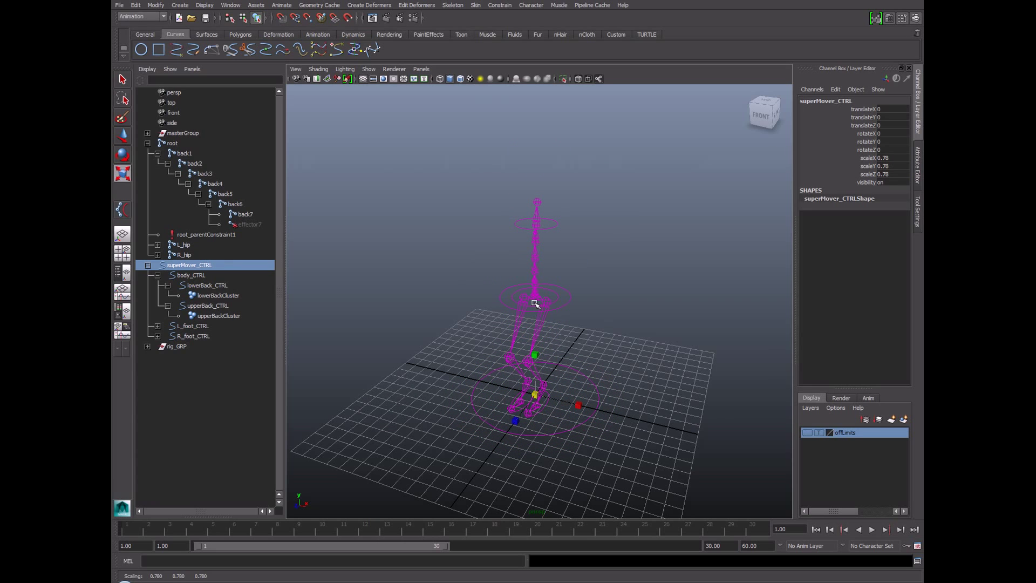
pyautogui.hotkey('ctrl', 'z')
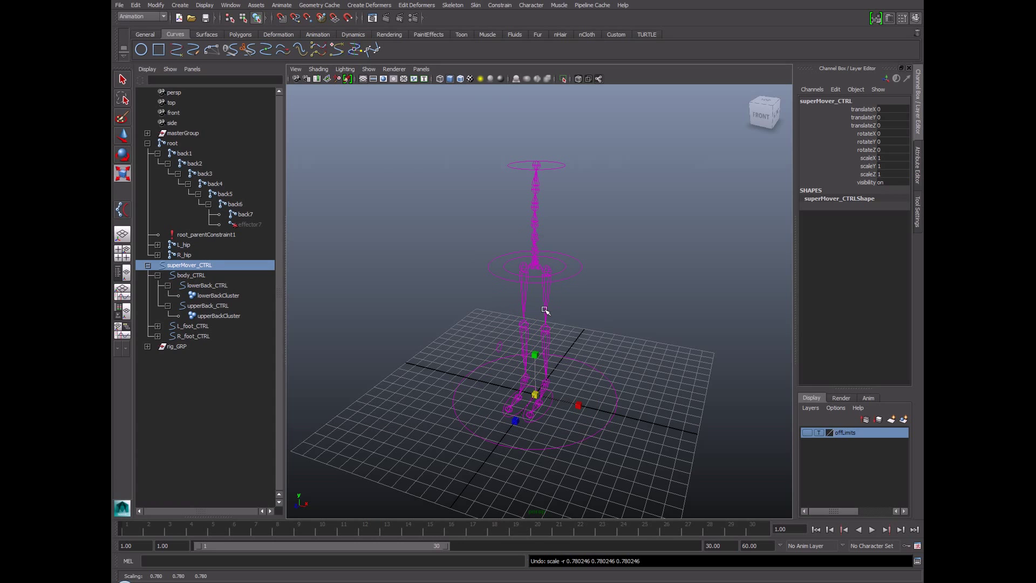
# - Test scaling the L_knee joint uniformly, including to about 1.29, undo each scale and clear the selection
pyautogui.keyDown('alt'); pyautogui.moveTo(562, 308); pyautogui.dragTo(597, 290, button='right'); pyautogui.keyUp('alt')
pyautogui.click(559, 309)
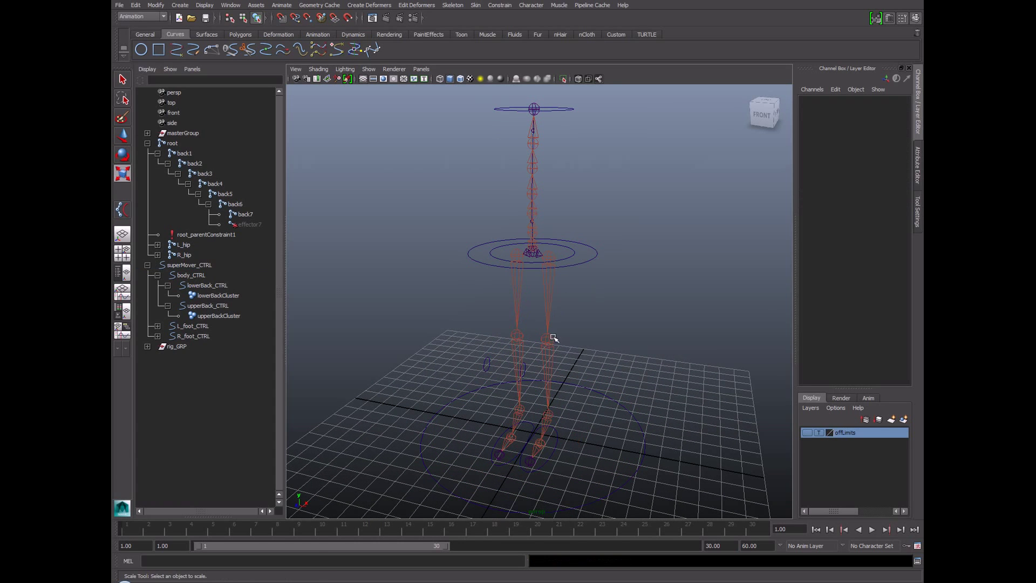
pyautogui.click(548, 341)
pyautogui.moveTo(510, 354); pyautogui.dragTo(439, 366)
pyautogui.hotkey('ctrl', 'z')
pyautogui.moveTo(547, 340); pyautogui.dragTo(588, 333)
pyautogui.hotkey('ctrl', 'z')
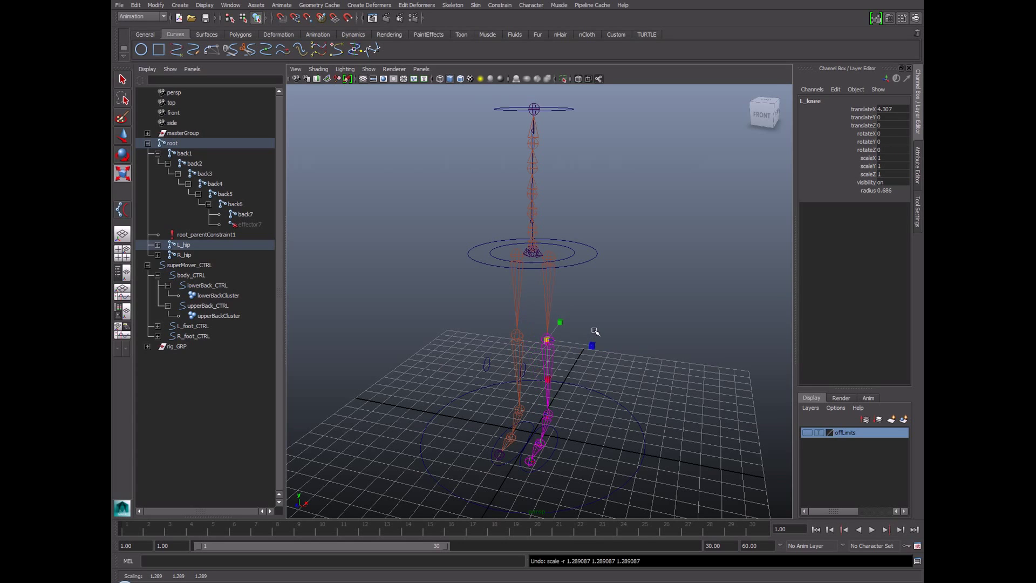
pyautogui.click(623, 359)
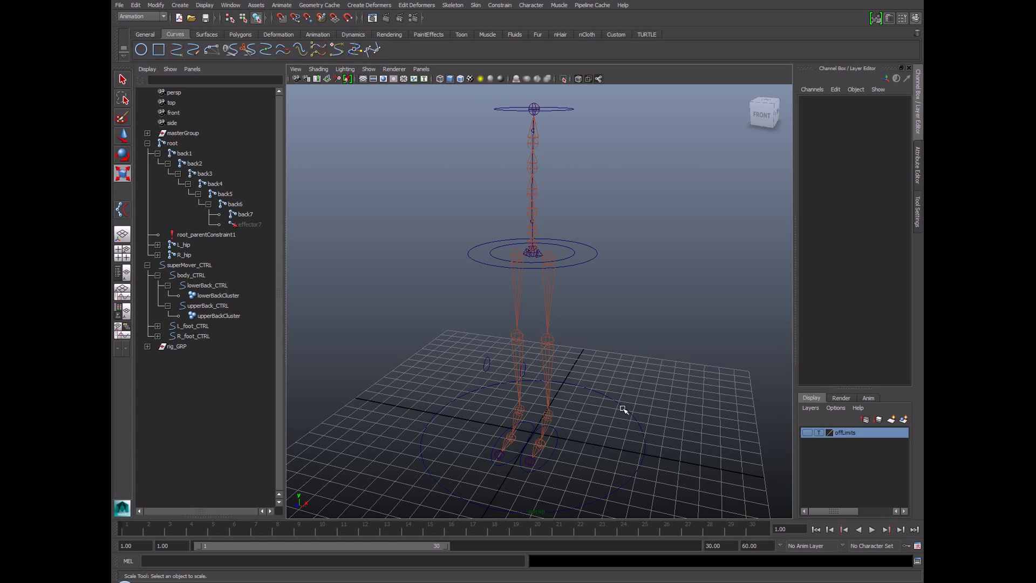
# - Group the root joint hierarchy and name the group skeleton_GRP
pyautogui.click(173, 143)
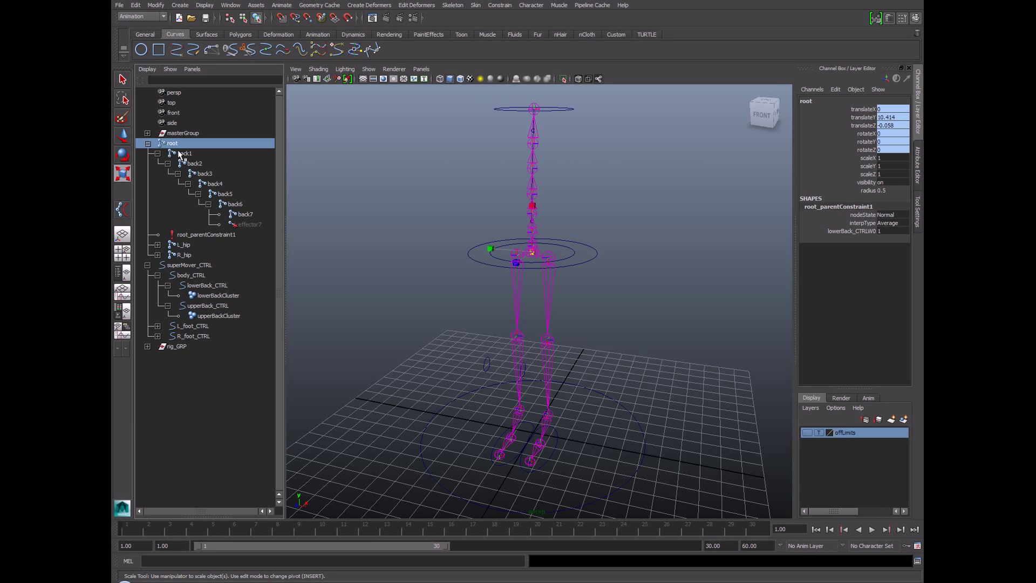
pyautogui.hotkey('ctrl', 'g')
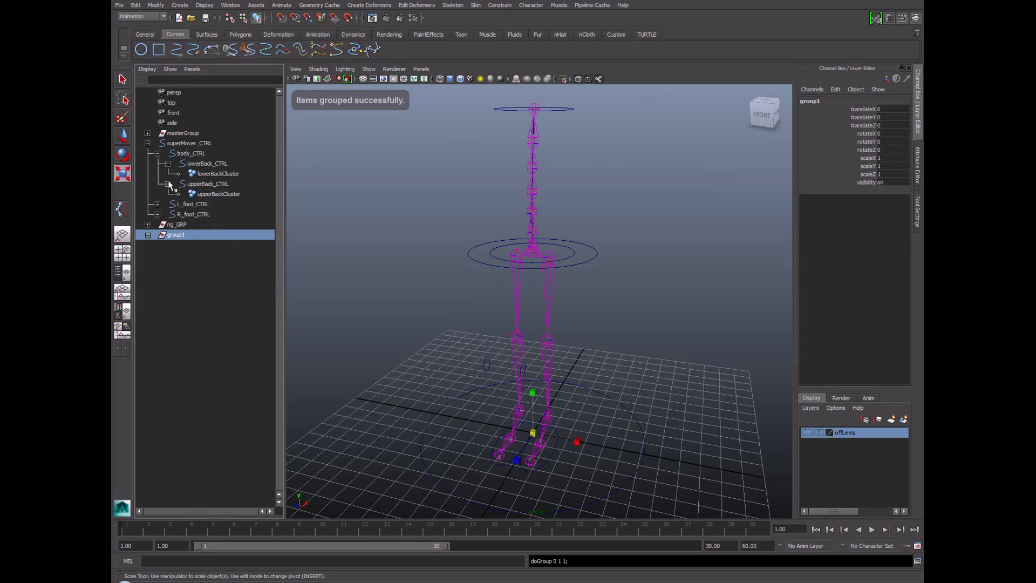
pyautogui.click(832, 101)
pyautogui.write('skeleton_GRP')
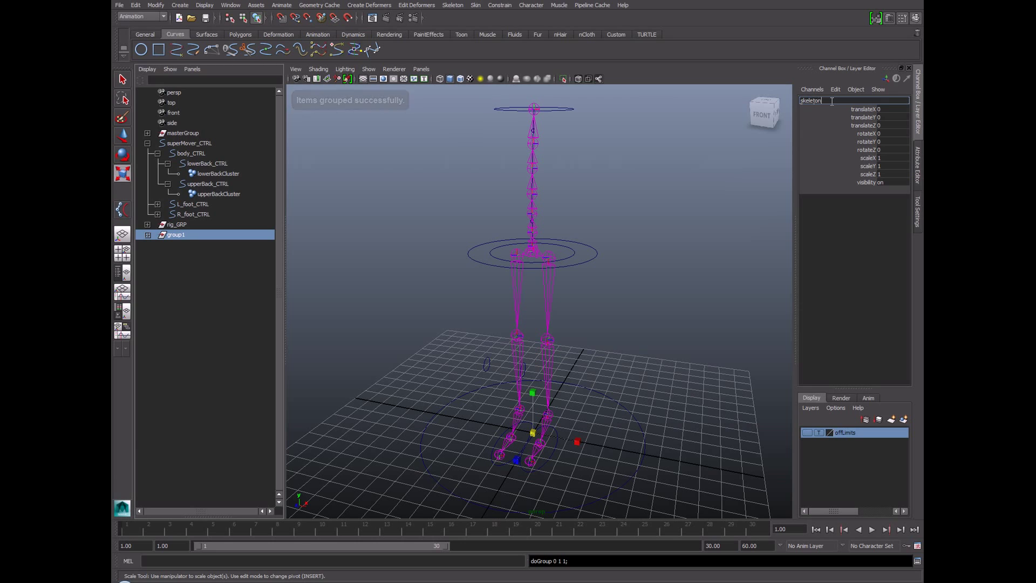
pyautogui.press('Return')
# - Test scaling skeleton_GRP uniformly, including to about 1.1, and undo the scaling
pyautogui.moveTo(533, 433); pyautogui.dragTo(685, 414)
pyautogui.hotkey('ctrl', 'z')
pyautogui.hotkey('ctrl', 'z')
pyautogui.hotkey('ctrl', 'z')
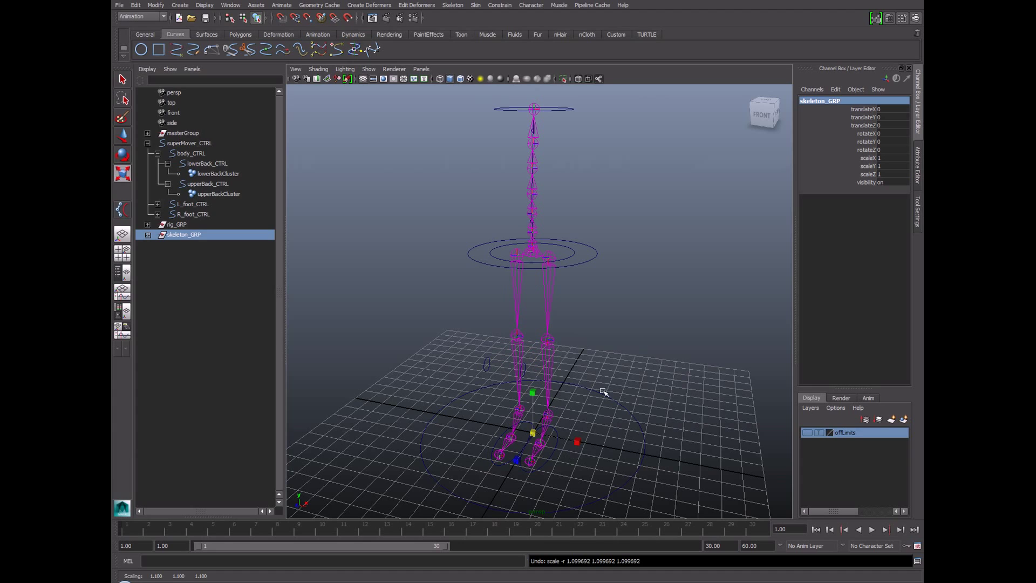
# - Scale-constrain skeleton_GRP to superMover_CTRL, using superMover_CTRL as the driver
pyautogui.moveTo(605, 390); pyautogui.dragTo(636, 416)
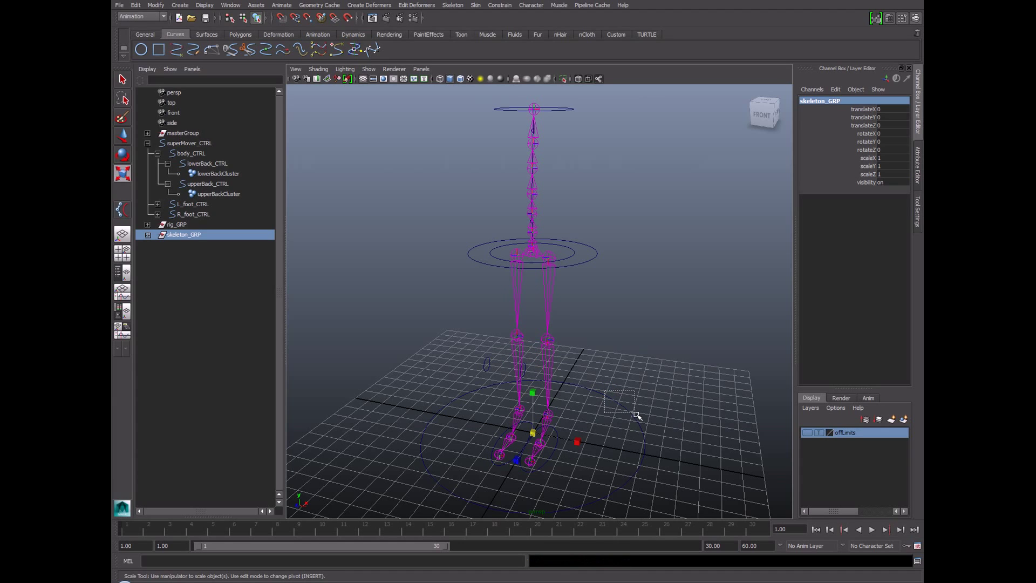
pyautogui.click(641, 390)
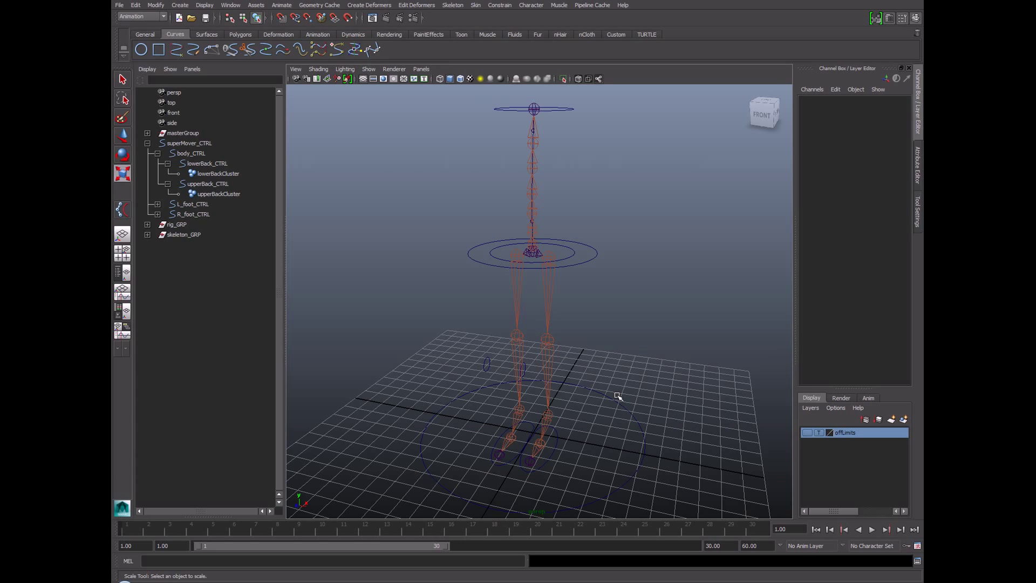
pyautogui.moveTo(613, 394); pyautogui.dragTo(634, 427)
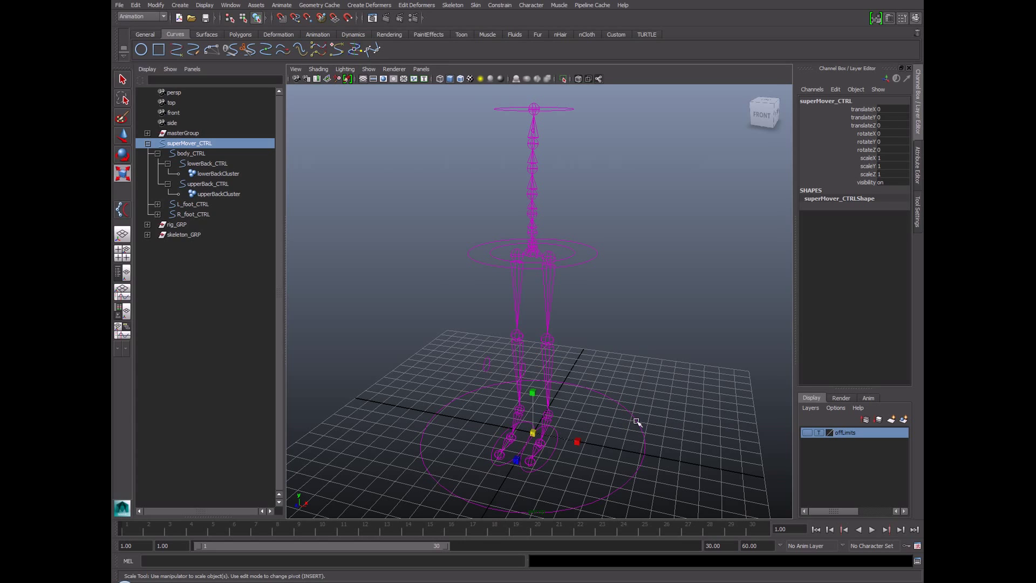
pyautogui.keyDown('ctrl'); pyautogui.click(190, 234); pyautogui.keyUp('ctrl')
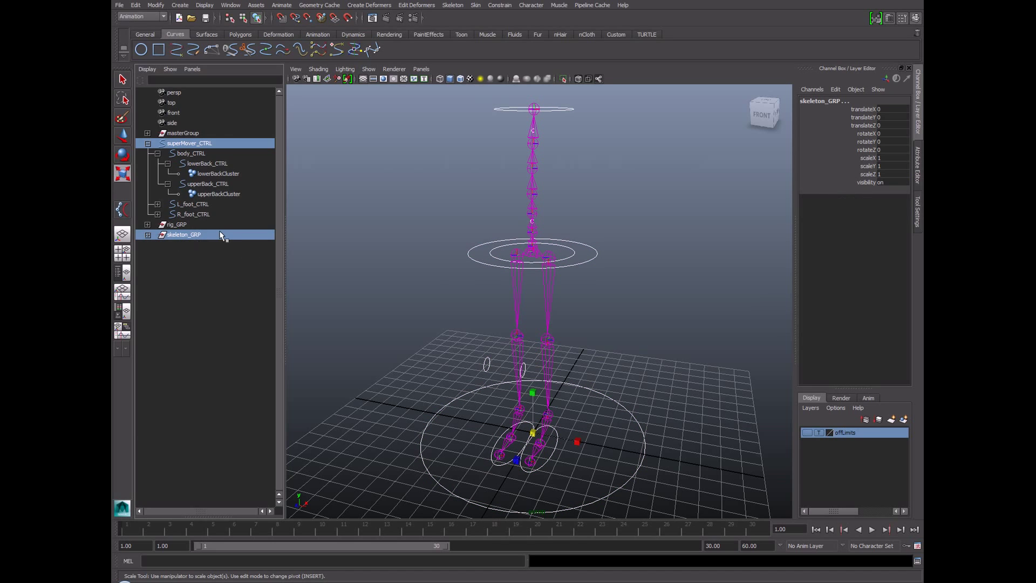
pyautogui.click(502, 6)
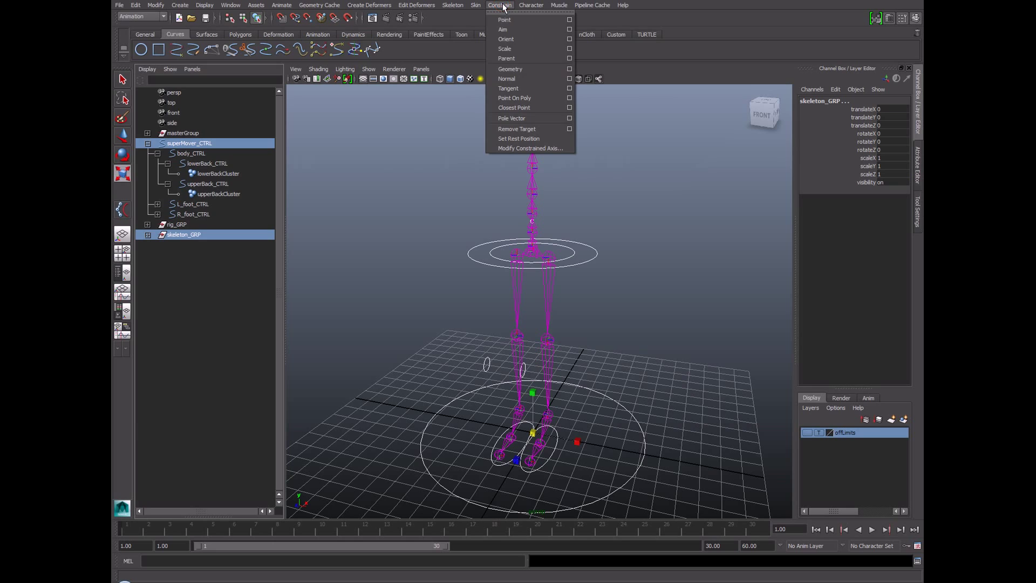
pyautogui.click(513, 51)
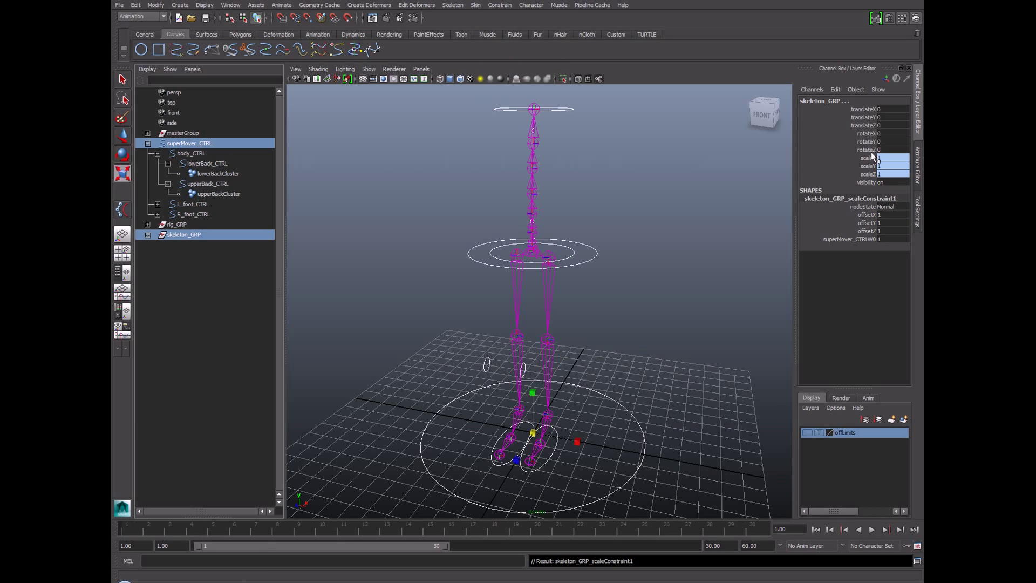
# - Test the scale constraint by scaling superMover_CTRL uniformly
pyautogui.click(611, 386)
pyautogui.click(615, 403)
pyautogui.moveTo(534, 433); pyautogui.dragTo(430, 405)
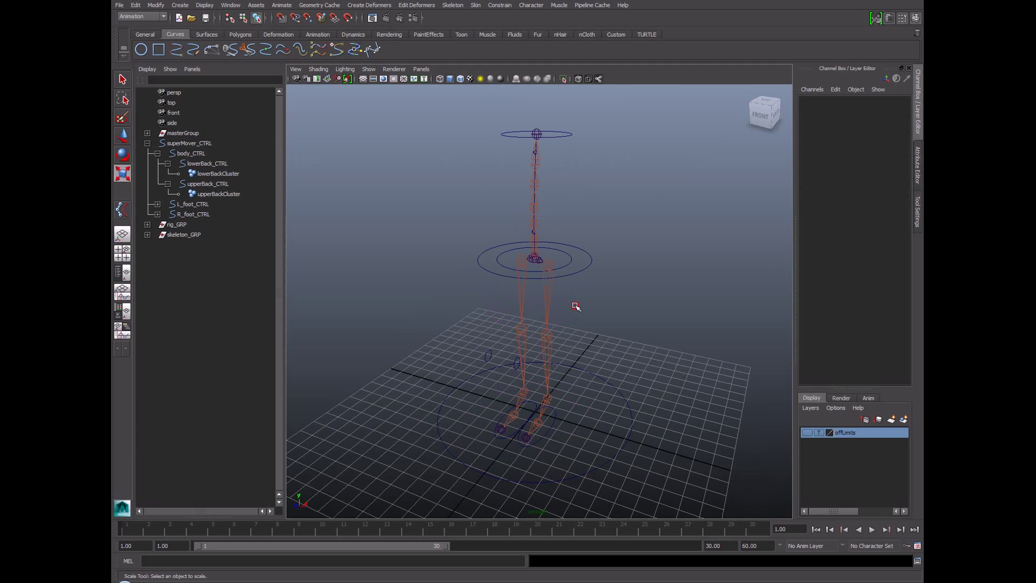
# - Test rotating upperBack_CTRL, including about -16.15 degrees in Y, undo the rotations and clear the selection
pyautogui.click(564, 135)
pyautogui.keyDown('alt'); pyautogui.moveTo(565, 139); pyautogui.dragTo(556, 231, button='middle'); pyautogui.keyUp('alt')
pyautogui.keyDown('alt'); pyautogui.moveTo(575, 240); pyautogui.dragTo(680, 266, button='right'); pyautogui.keyUp('alt')
pyautogui.keyDown('alt'); pyautogui.moveTo(631, 245); pyautogui.dragTo(694, 293, button='middle'); pyautogui.keyUp('alt')
pyautogui.keyDown('alt'); pyautogui.moveTo(645, 273); pyautogui.dragTo(669, 273, button='right'); pyautogui.keyUp('alt')
pyautogui.press('e')
pyautogui.moveTo(615, 201); pyautogui.dragTo(585, 205)
pyautogui.hotkey('ctrl', 'z')
pyautogui.moveTo(601, 168); pyautogui.dragTo(590, 431)
pyautogui.hotkey('ctrl', 'z')
pyautogui.hotkey('ctrl', 'z')
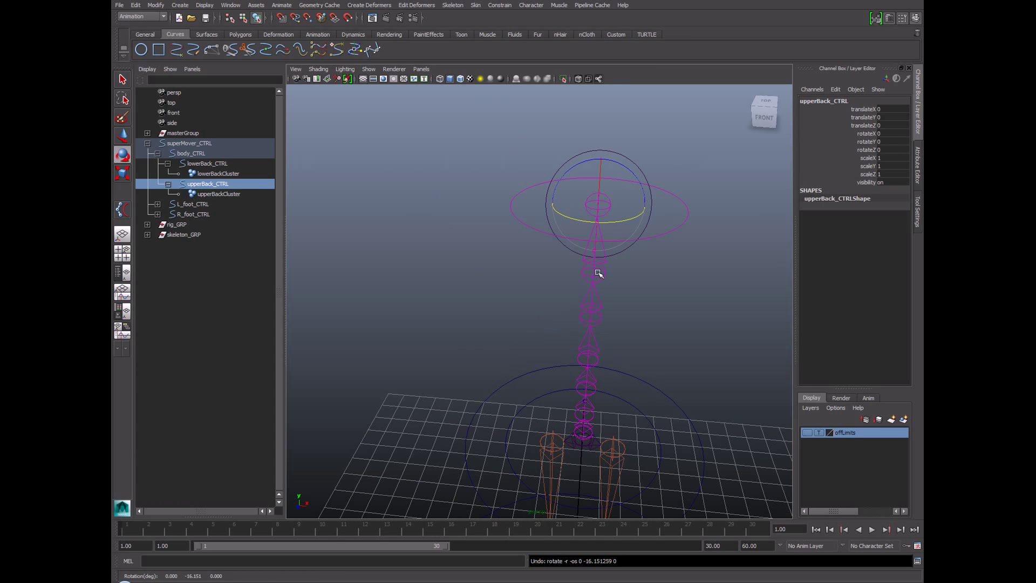
pyautogui.click(659, 203)
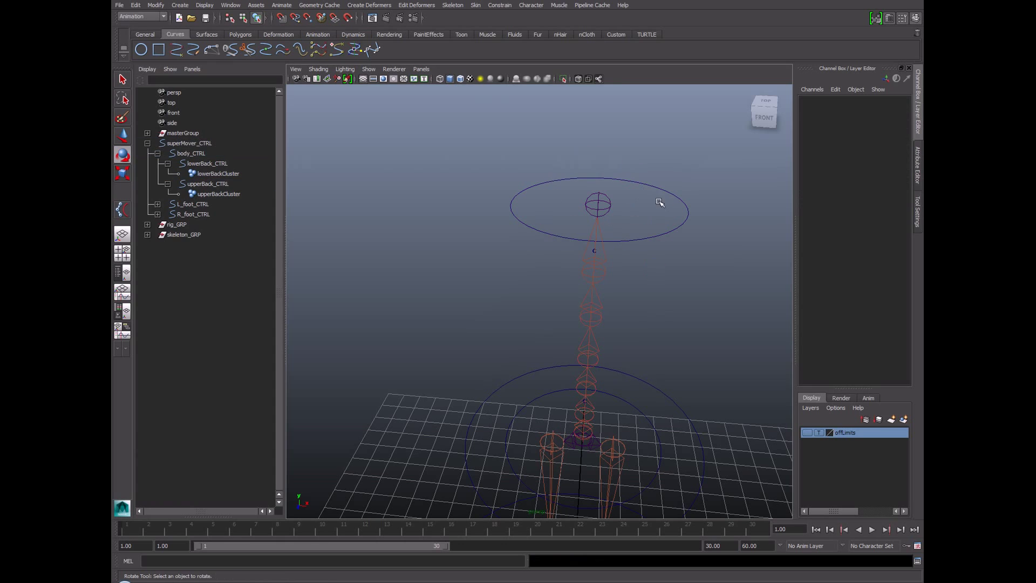
pyautogui.moveTo(668, 210); pyautogui.dragTo(699, 256)
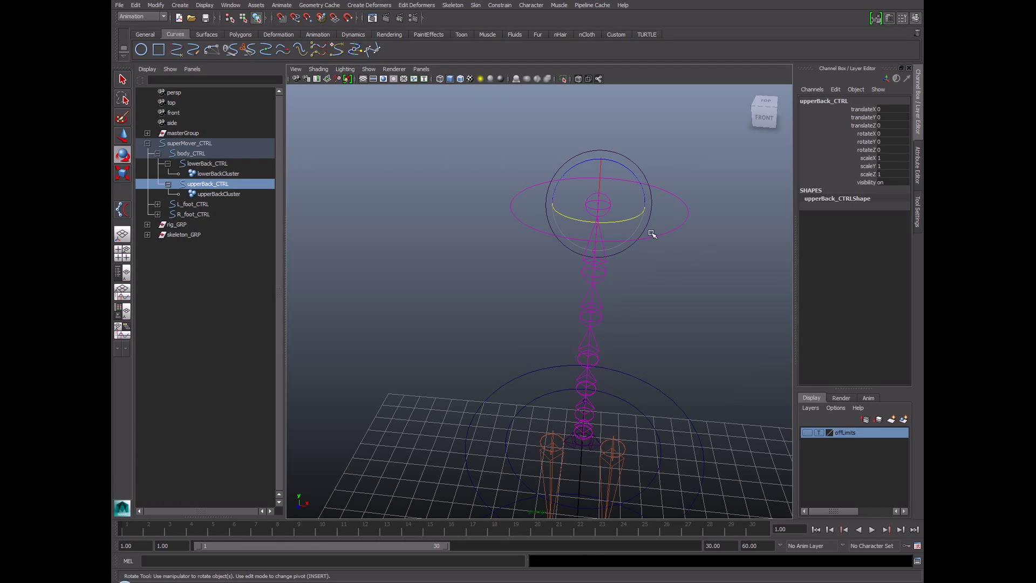
pyautogui.keyDown('alt'); pyautogui.moveTo(654, 232); pyautogui.dragTo(604, 205); pyautogui.keyUp('alt')
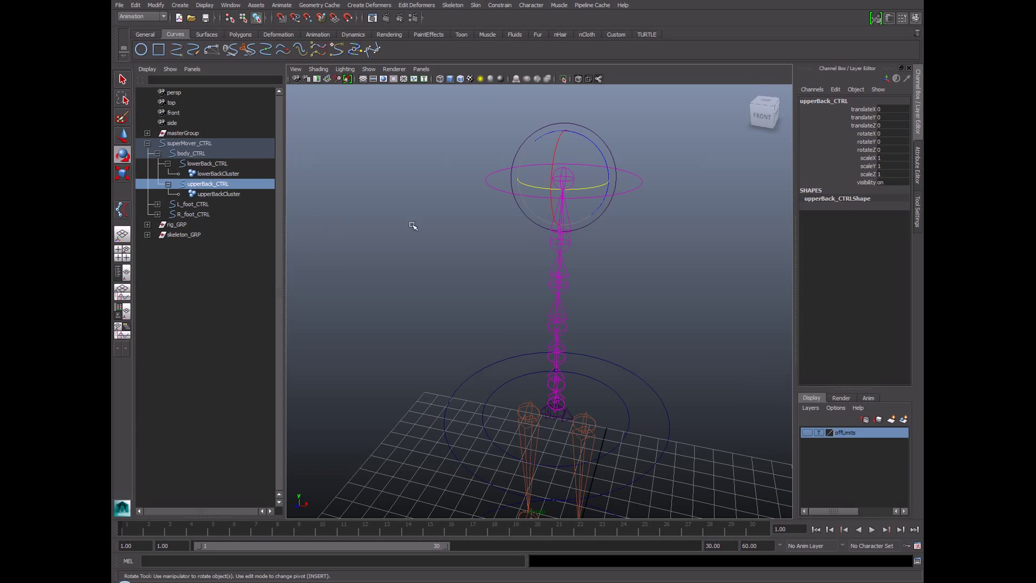
pyautogui.click(644, 227)
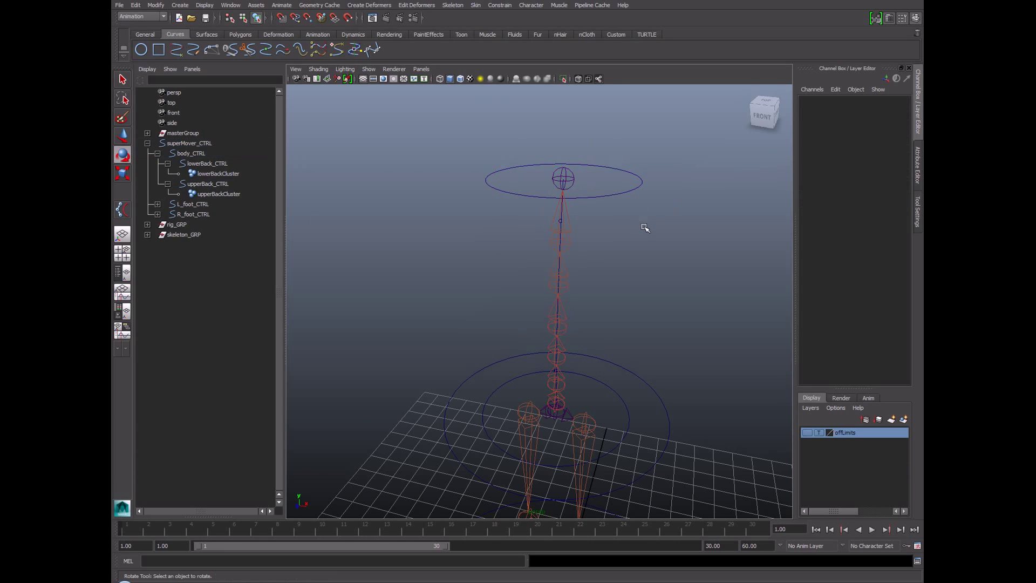
# - Select back_IK inside rig_GRP, try out its twist attribute and undo the change
pyautogui.click(148, 224)
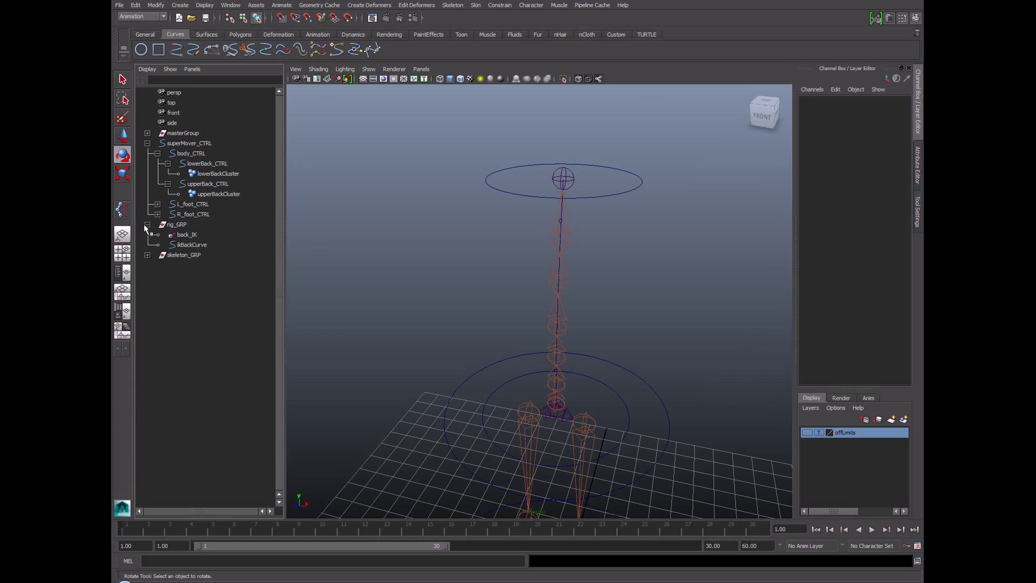
pyautogui.click(188, 234)
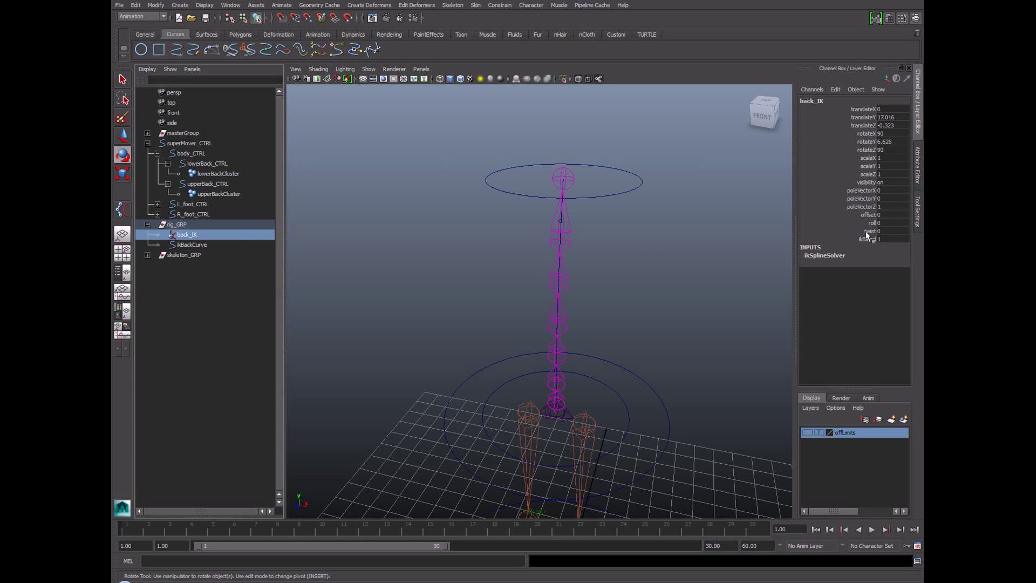
pyautogui.click(867, 232)
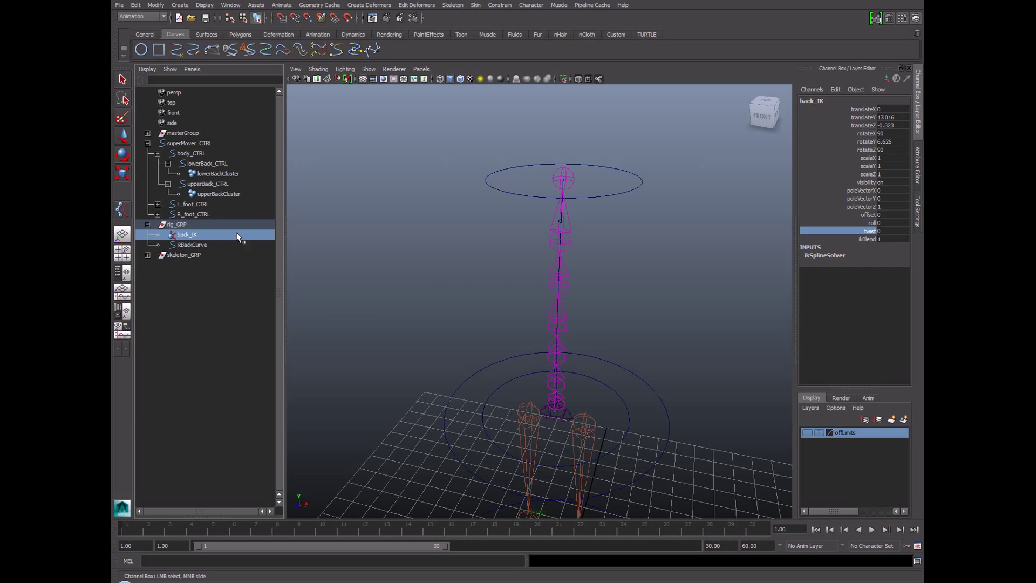
pyautogui.moveTo(673, 248); pyautogui.dragTo(621, 260, button='middle')
pyautogui.hotkey('ctrl', 'z')
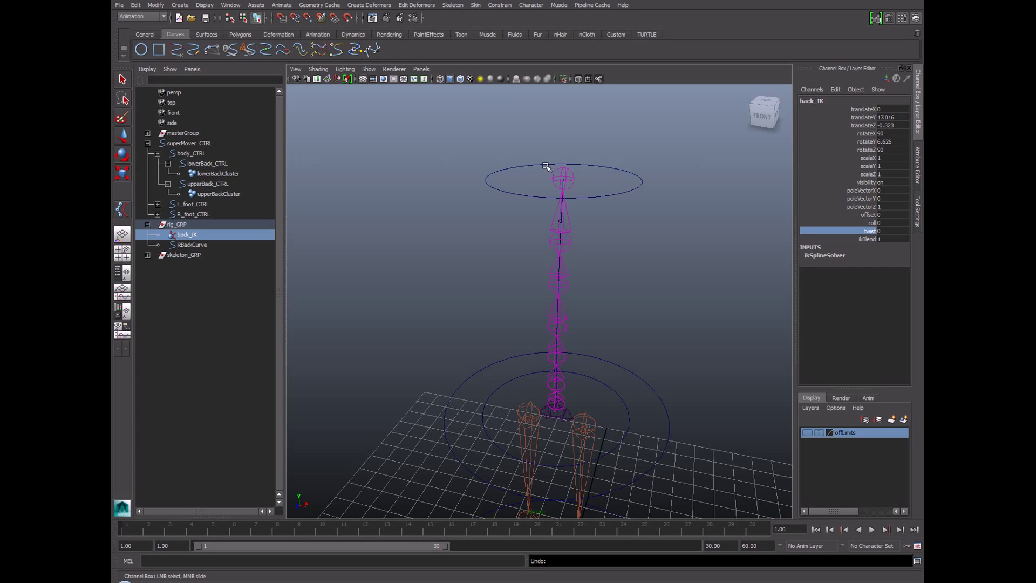
# - Open the Connection Editor with upperBack_CTRL loaded as the output object and back_IK as the input object
pyautogui.click(230, 5)
pyautogui.moveTo(234, 21)
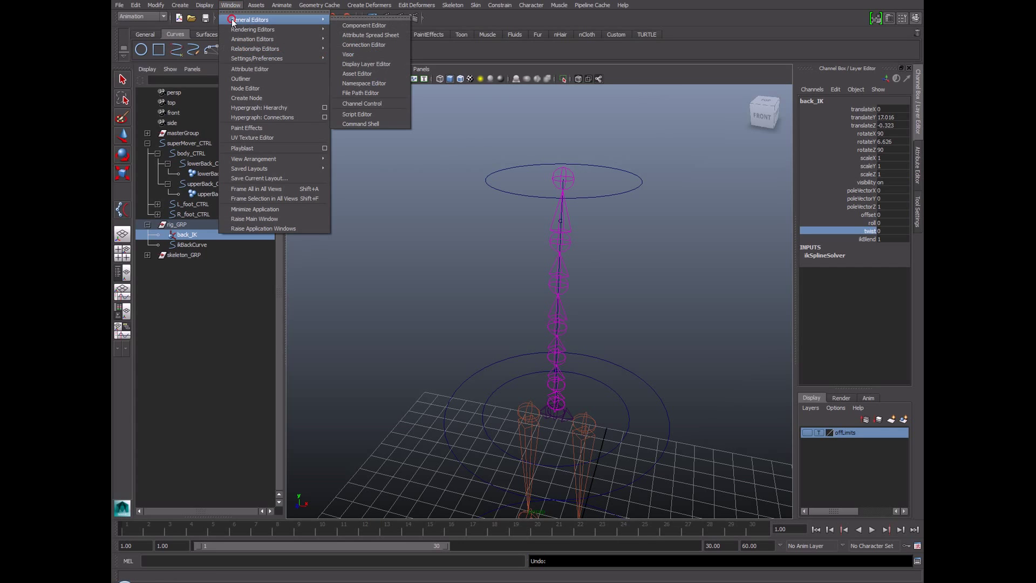
pyautogui.click(372, 45)
pyautogui.moveTo(718, 113); pyautogui.dragTo(755, 109)
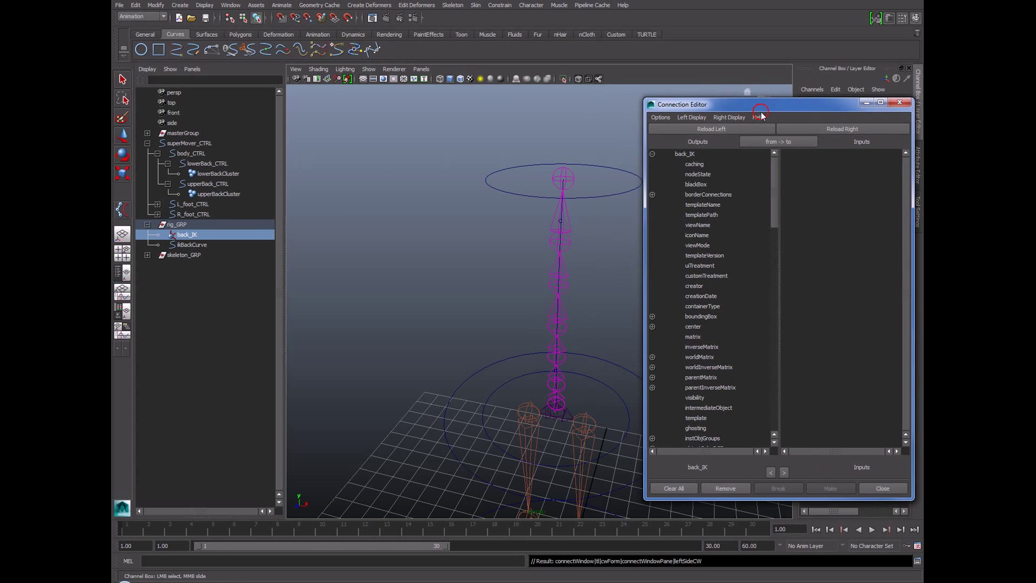
pyautogui.click(856, 129)
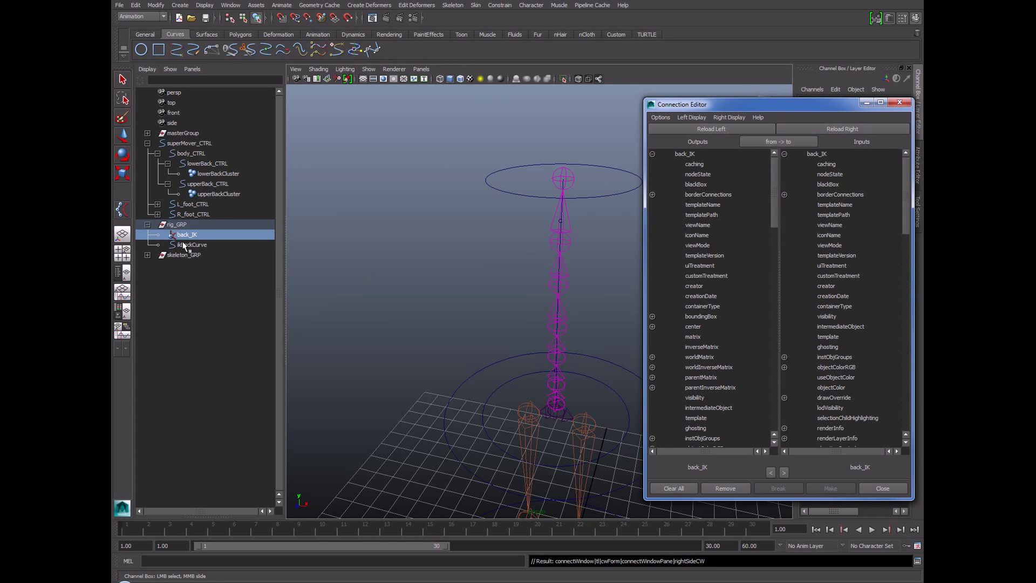
pyautogui.click(608, 190)
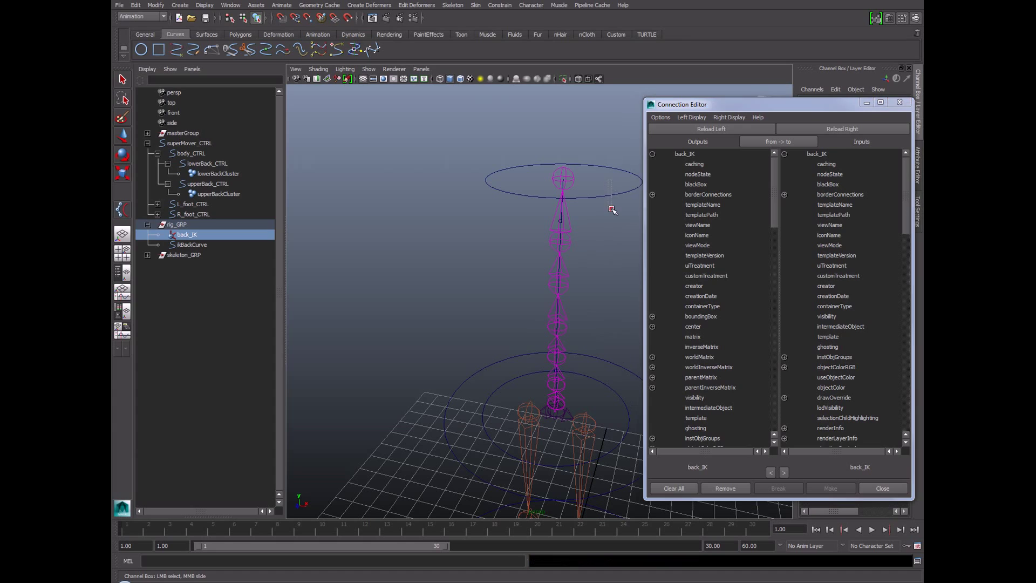
pyautogui.click(717, 134)
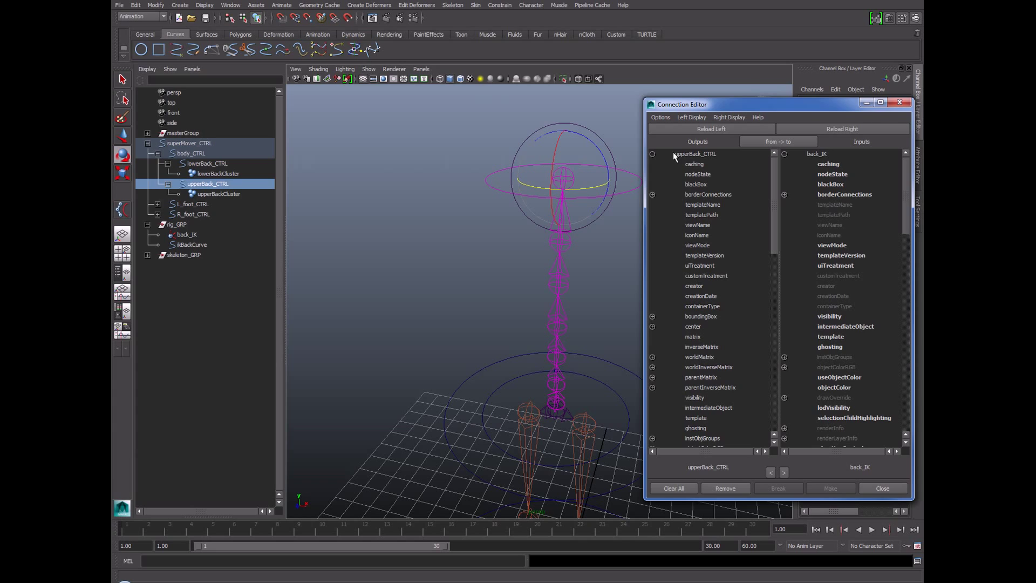
# - Limit both attribute lists to keyable attributes and connect upperBack_CTRL's rotateY to back_IK's twist
pyautogui.click(690, 117)
pyautogui.click(722, 170)
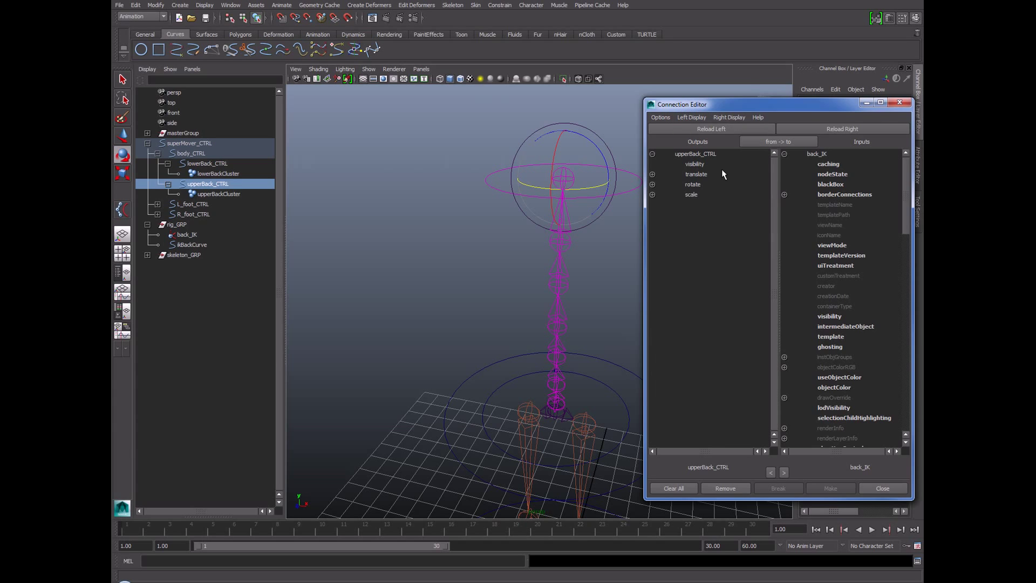
pyautogui.click(733, 117)
pyautogui.click(752, 170)
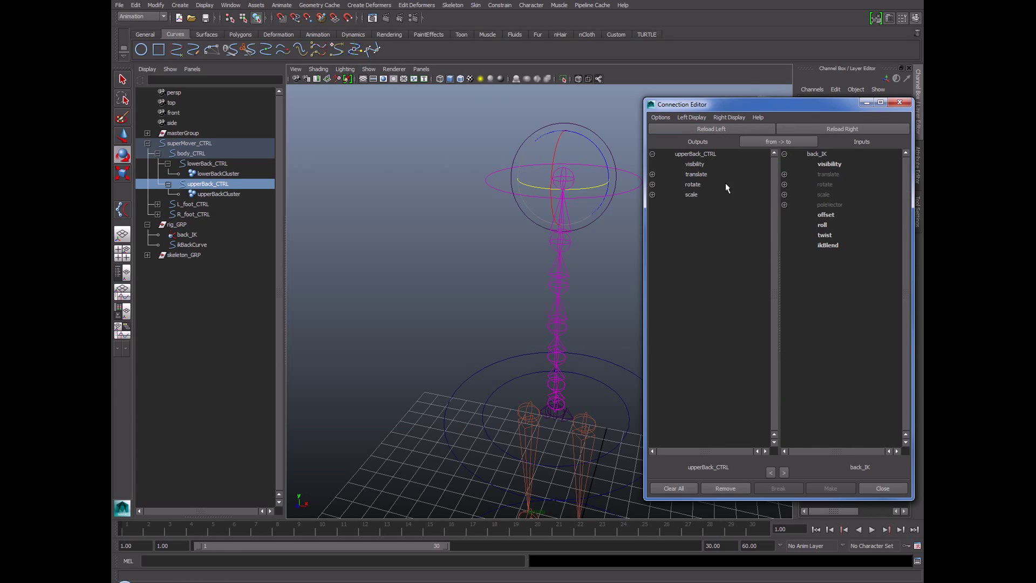
pyautogui.click(653, 185)
pyautogui.click(701, 203)
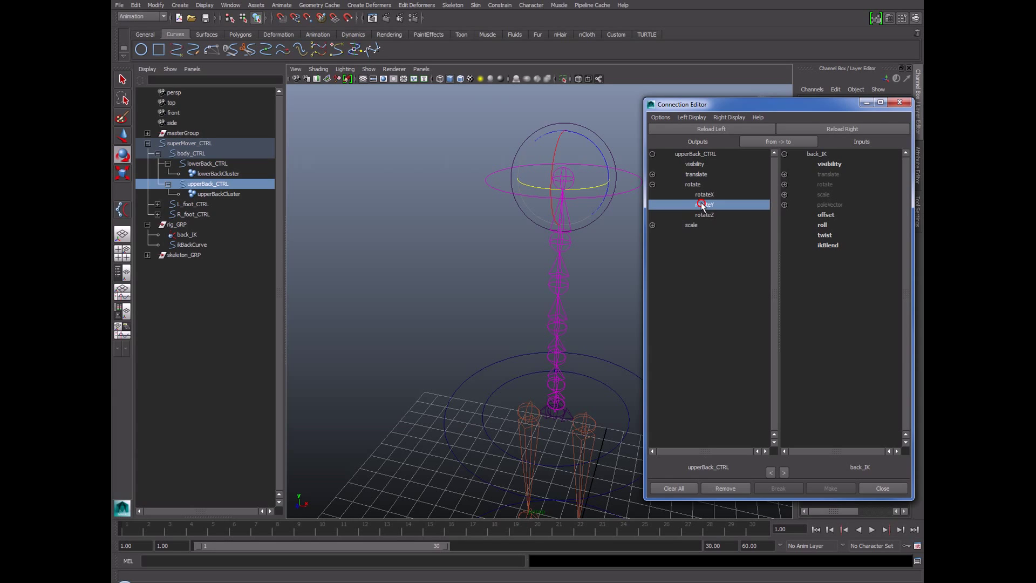
pyautogui.click(830, 233)
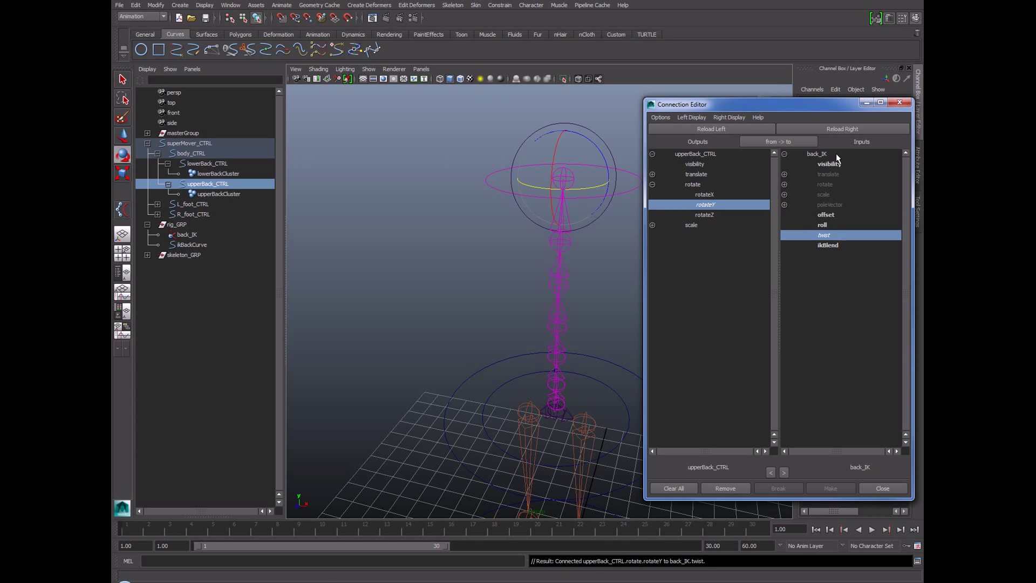
# - Test rotating upperBack_CTRL and lowerBack_CTRL around Z, revert the rotations and clear the selection
pyautogui.click(627, 174)
pyautogui.moveTo(603, 187)
pyautogui.mouseDown()
pyautogui.moveTo(589, 188)
pyautogui.moveTo(625, 184)
pyautogui.moveTo(541, 192)
pyautogui.moveTo(596, 190)
pyautogui.mouseUp()
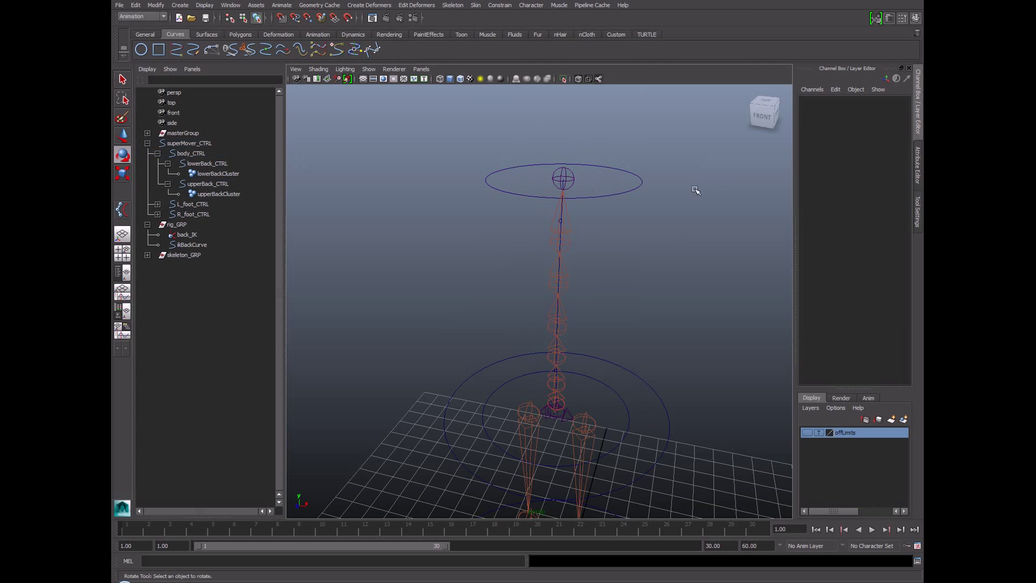
pyautogui.click(636, 209)
pyautogui.moveTo(620, 225); pyautogui.dragTo(621, 225)
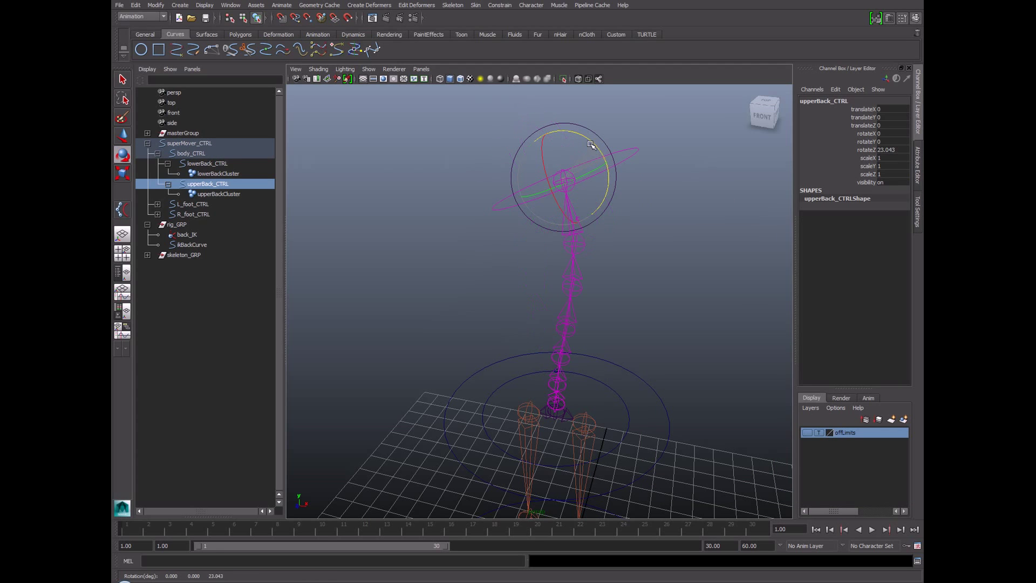
pyautogui.click(629, 414)
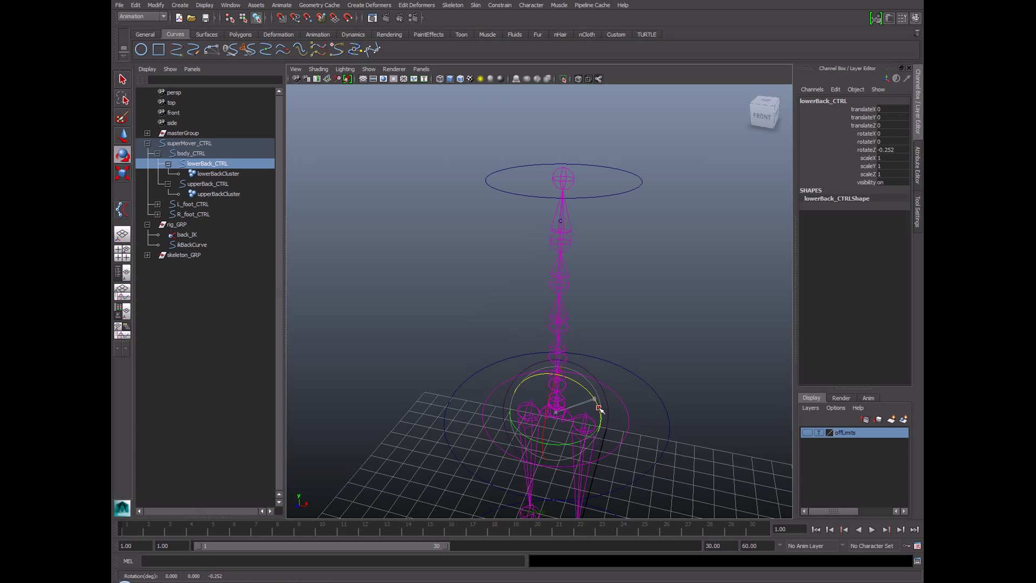
pyautogui.keyDown('alt'); pyautogui.moveTo(648, 303); pyautogui.dragTo(558, 254, button='right'); pyautogui.keyUp('alt')
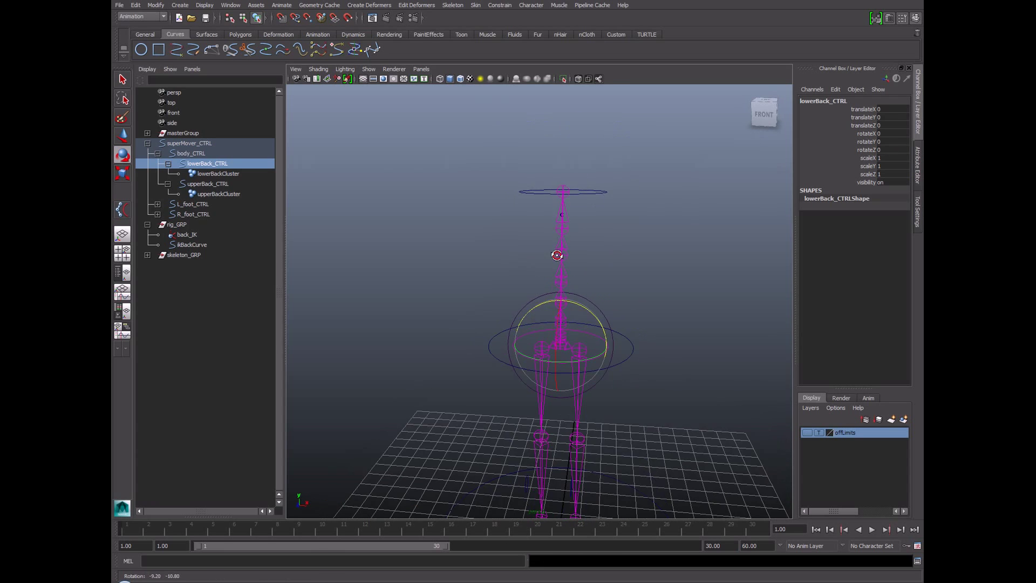
pyautogui.keyDown('alt'); pyautogui.moveTo(558, 255); pyautogui.dragTo(453, 259); pyautogui.keyUp('alt')
pyautogui.click(551, 240)
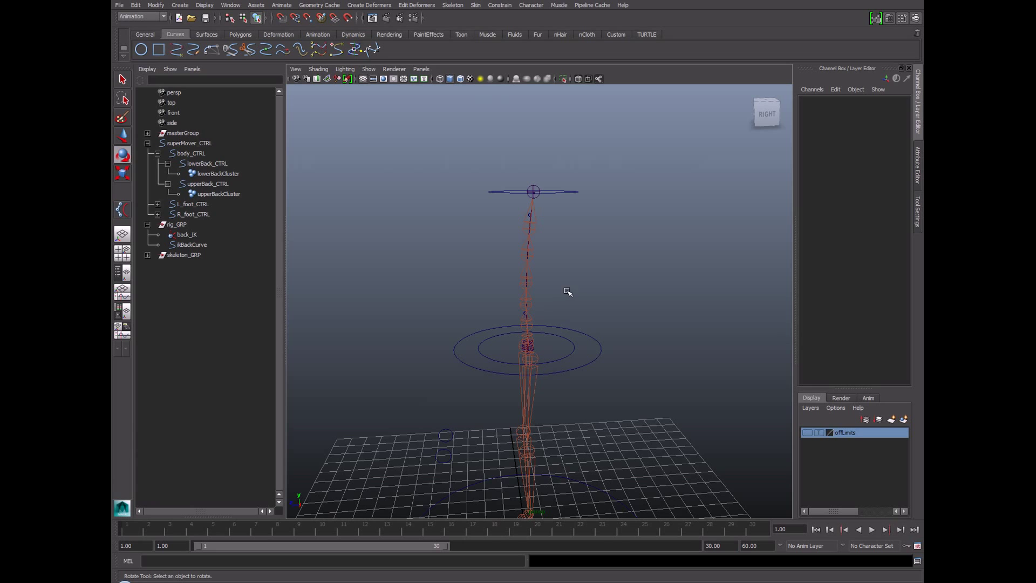
# - Create a NURBS circle and raise it to about 12.3 in Y, around the lower spine
pyautogui.keyDown('alt'); pyautogui.moveTo(586, 269); pyautogui.dragTo(543, 252); pyautogui.keyUp('alt')
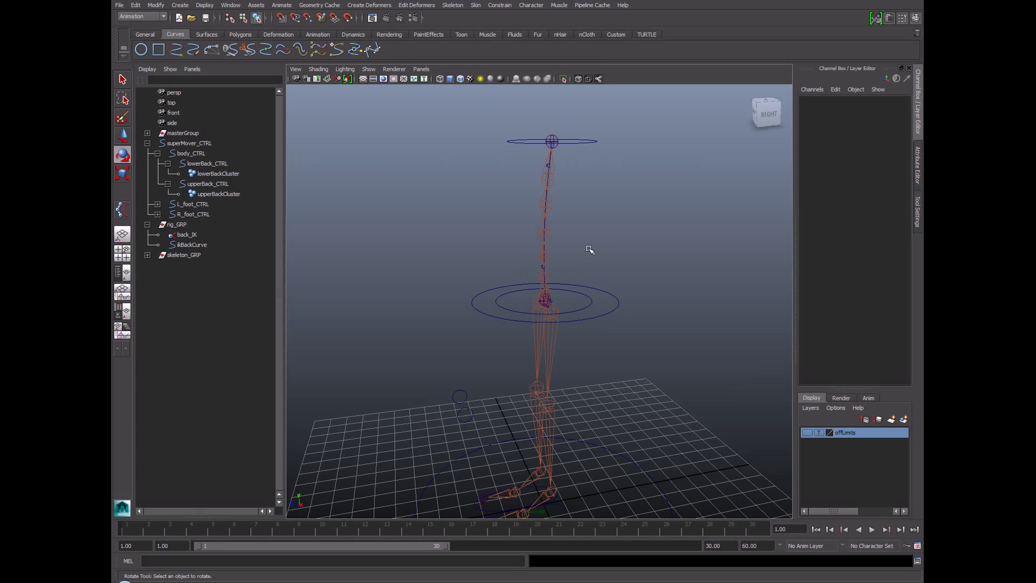
pyautogui.keyDown('alt'); pyautogui.moveTo(590, 249); pyautogui.dragTo(543, 236); pyautogui.keyUp('alt')
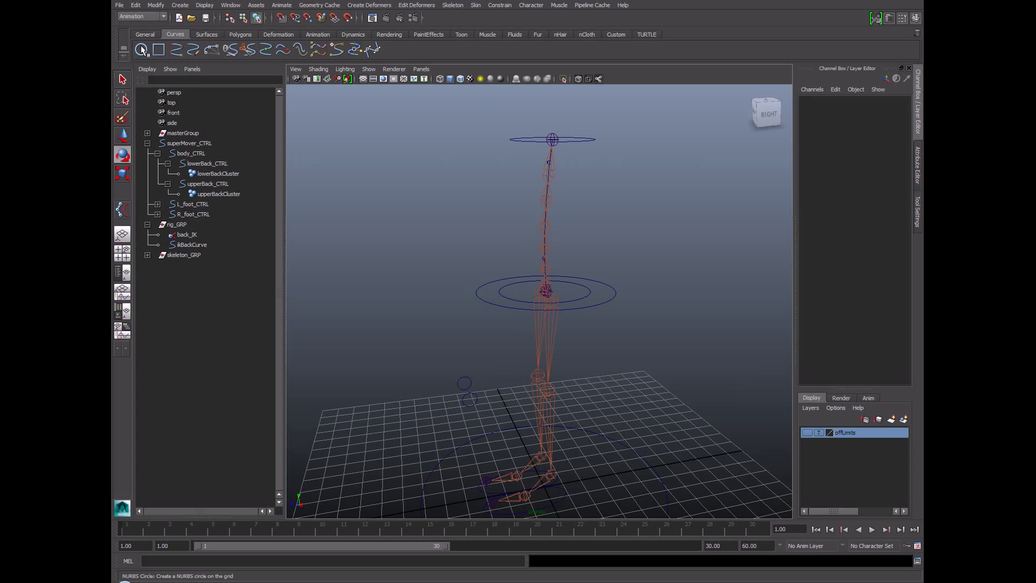
pyautogui.click(141, 50)
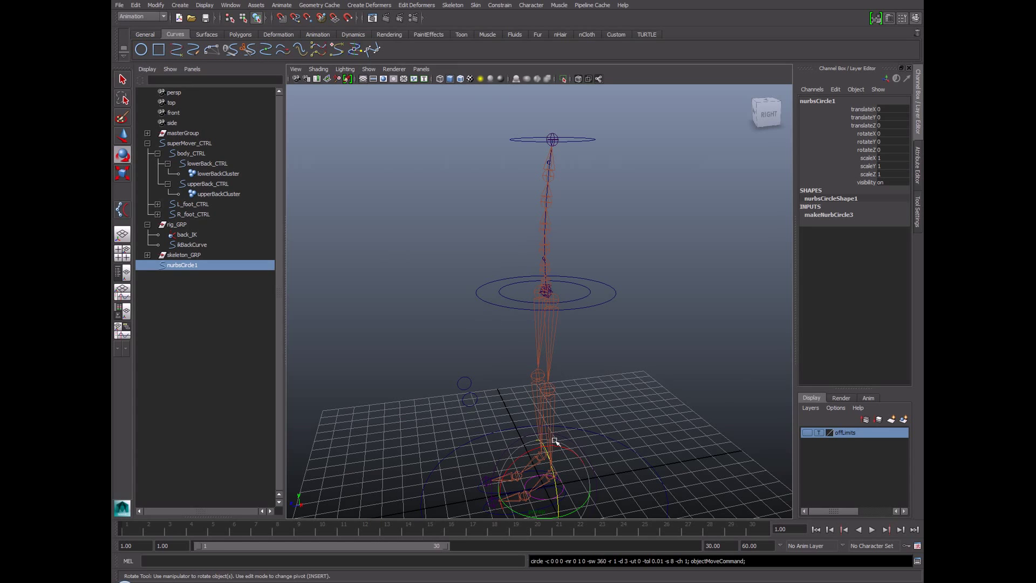
pyautogui.press('w')
pyautogui.moveTo(546, 459); pyautogui.dragTo(539, 287)
pyautogui.keyDown('alt'); pyautogui.moveTo(539, 286); pyautogui.dragTo(557, 296, button='middle'); pyautogui.keyUp('alt')
# - Rename the new circle backBend_CTRL
pyautogui.click(815, 101)
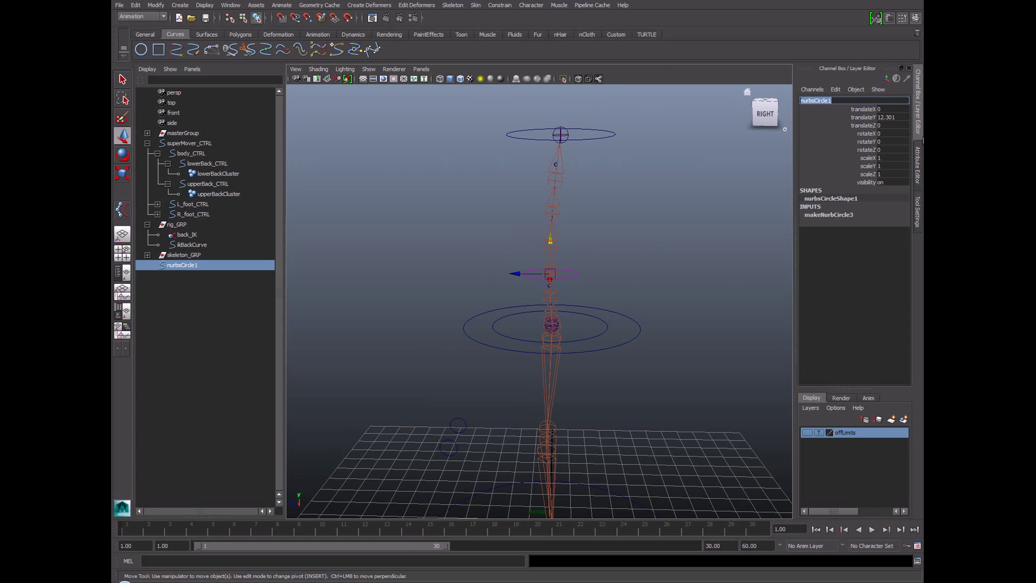
pyautogui.write('backBend_CTRL')
pyautogui.press('Return')
# - Scale backBend_CTRL to about 3.75 in X and 1.27 in Z, so the circle surrounds the lower spine as a wide oval
pyautogui.keyDown('alt'); pyautogui.moveTo(597, 261); pyautogui.dragTo(669, 356); pyautogui.keyUp('alt')
pyautogui.press('r')
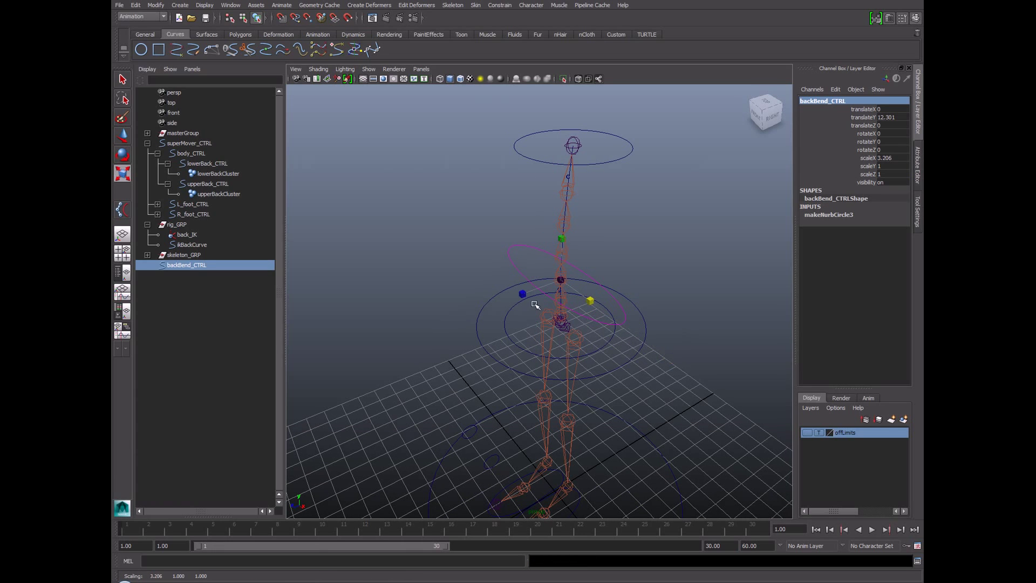
pyautogui.moveTo(523, 295); pyautogui.dragTo(513, 301)
pyautogui.moveTo(587, 300); pyautogui.dragTo(598, 308)
pyautogui.keyDown('alt'); pyautogui.moveTo(601, 305); pyautogui.dragTo(590, 283); pyautogui.keyUp('alt')
# - Freeze backBend_CTRL's transformations and delete all construction history in the scene
pyautogui.click(156, 4)
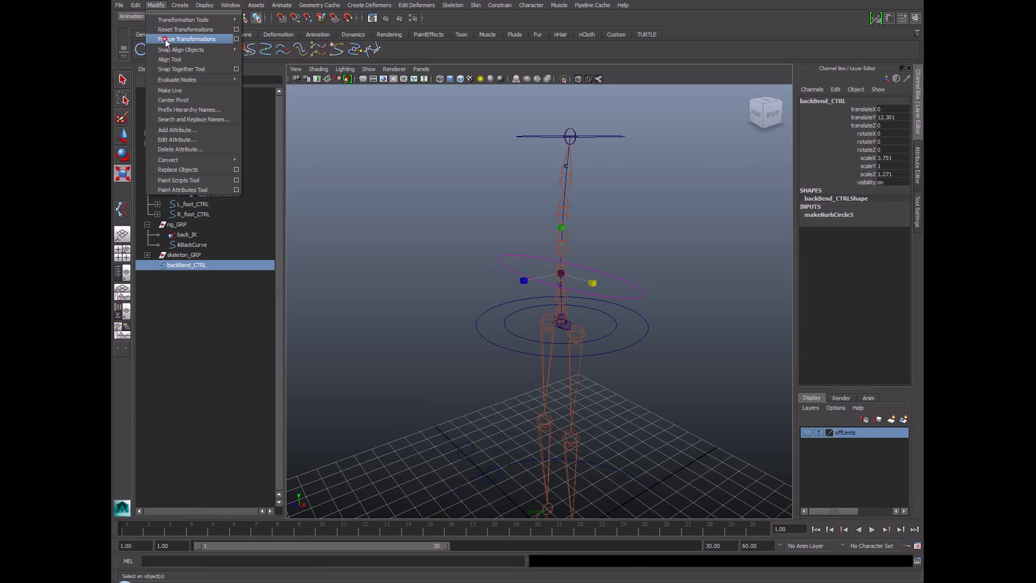
pyautogui.click(173, 39)
pyautogui.click(140, 5)
pyautogui.moveTo(170, 111)
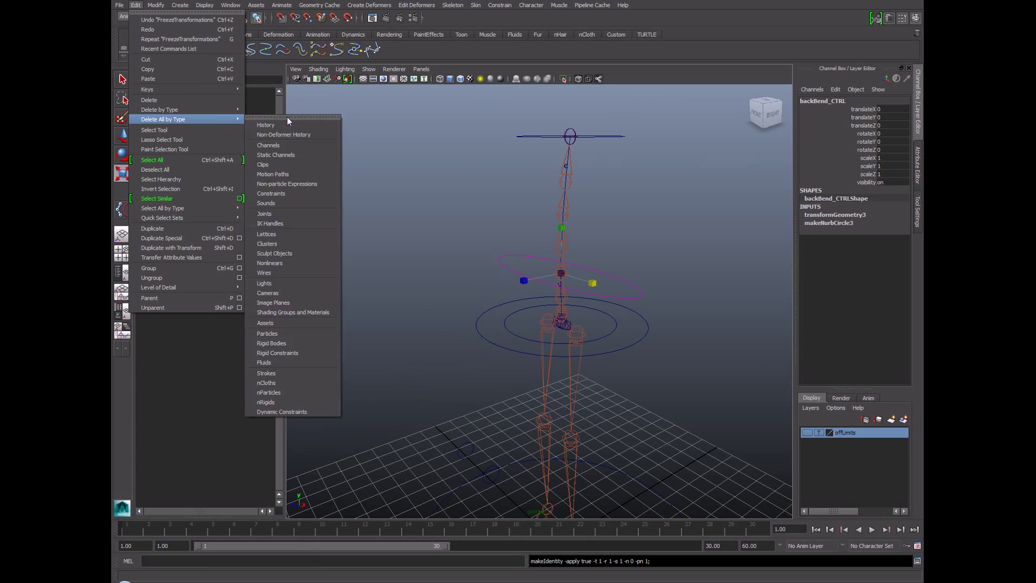
pyautogui.click(266, 115)
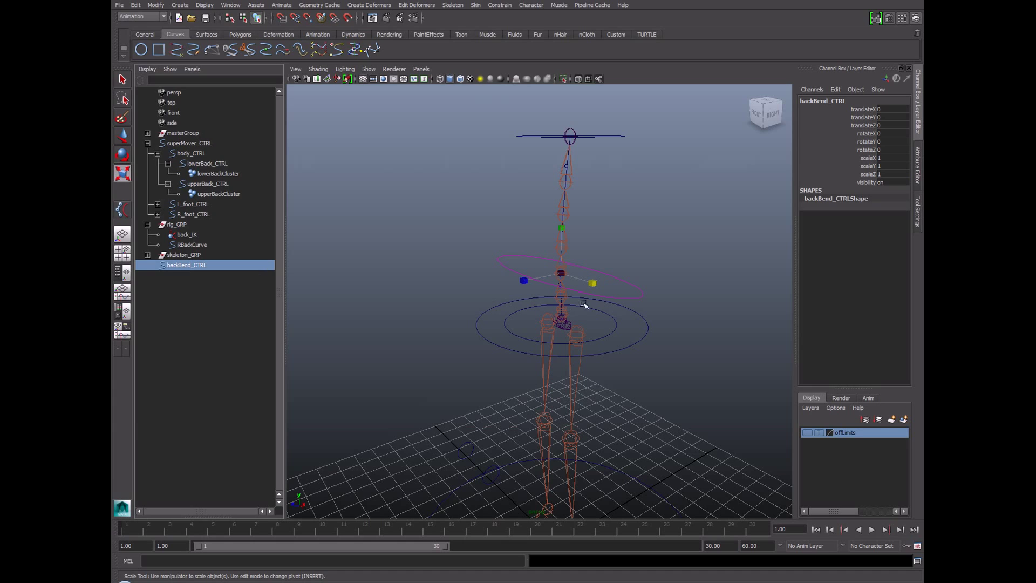
# - Parent backBend_CTRL under body_CTRL in the hierarchy
pyautogui.click(646, 334)
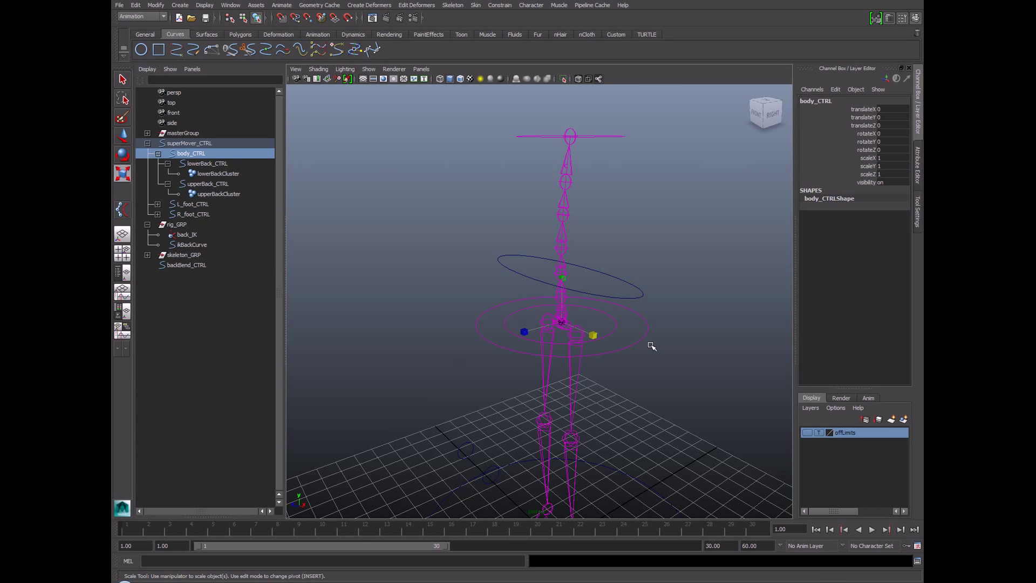
pyautogui.click(186, 267)
pyautogui.moveTo(195, 270); pyautogui.dragTo(195, 156, button='middle')
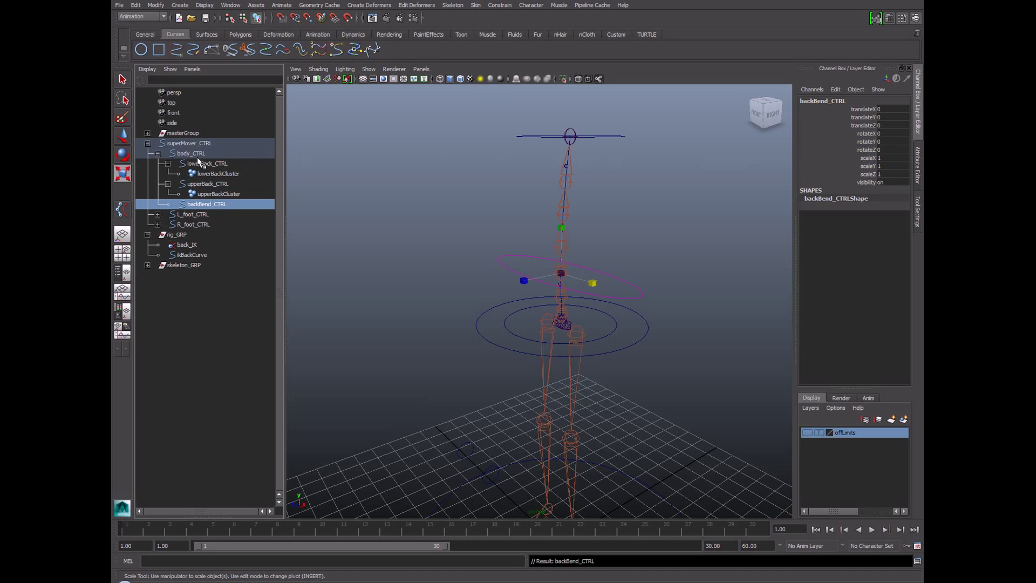
# - Parent upperBack_CTRL under backBend_CTRL and expand the branch down to upperBackCluster
pyautogui.click(208, 185)
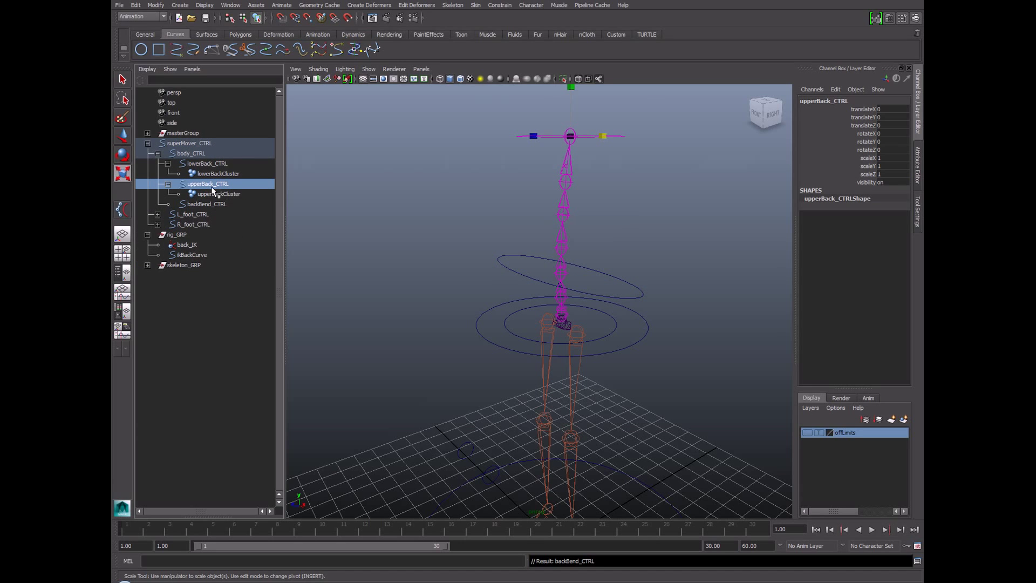
pyautogui.moveTo(211, 190); pyautogui.dragTo(216, 204, button='middle')
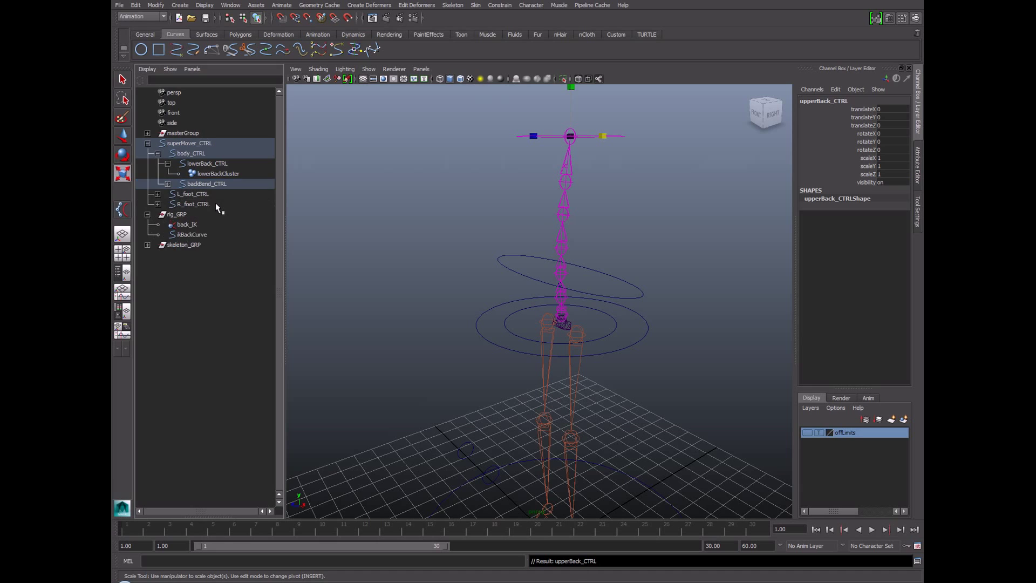
pyautogui.click(168, 183)
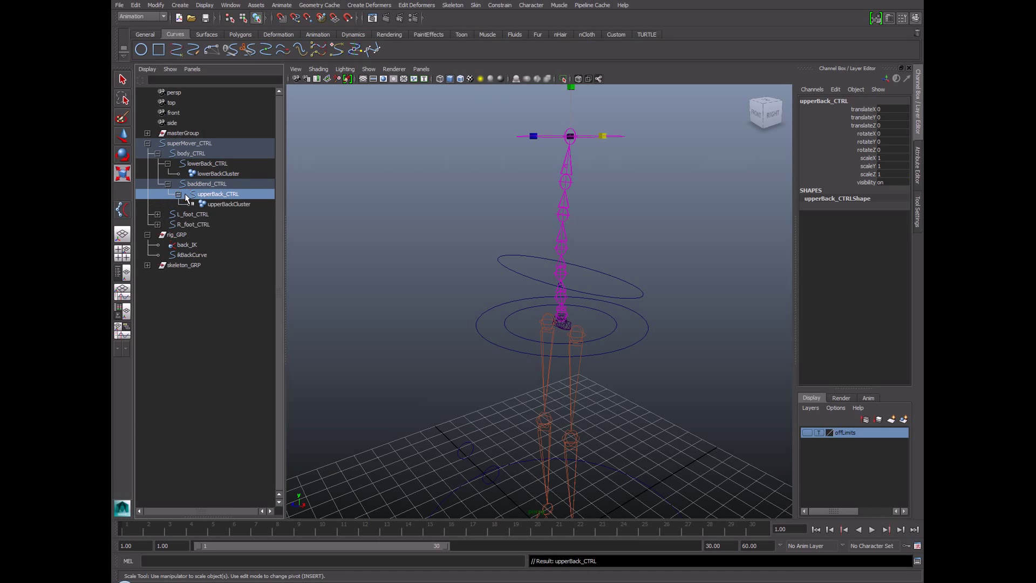
pyautogui.click(179, 193)
# - Test the spine bend by rotating backBend_CTRL, and undo the rotation
pyautogui.click(641, 266)
pyautogui.click(634, 282)
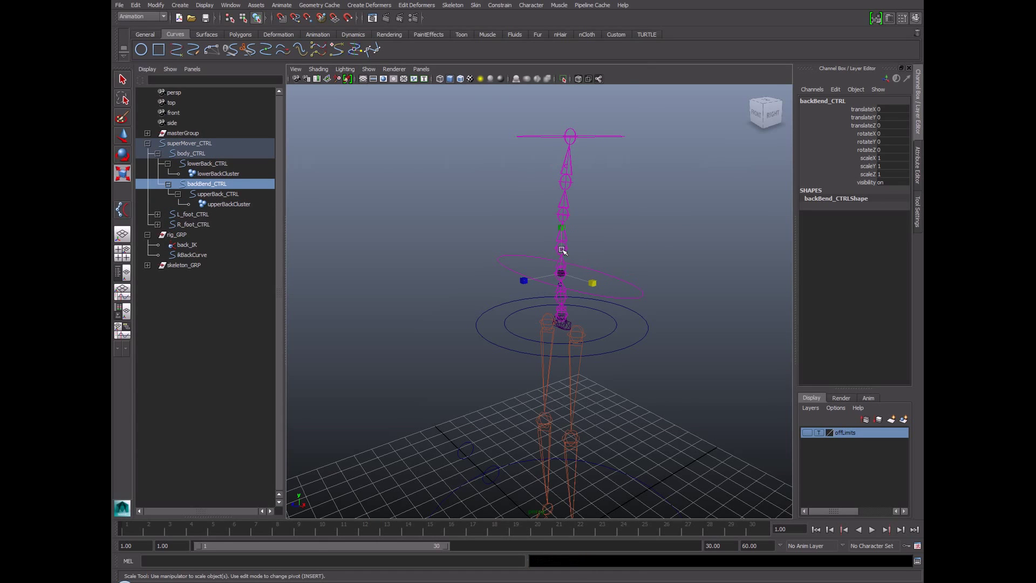
pyautogui.press('e')
pyautogui.moveTo(554, 226); pyautogui.dragTo(536, 253)
pyautogui.hotkey('ctrl', 'z')
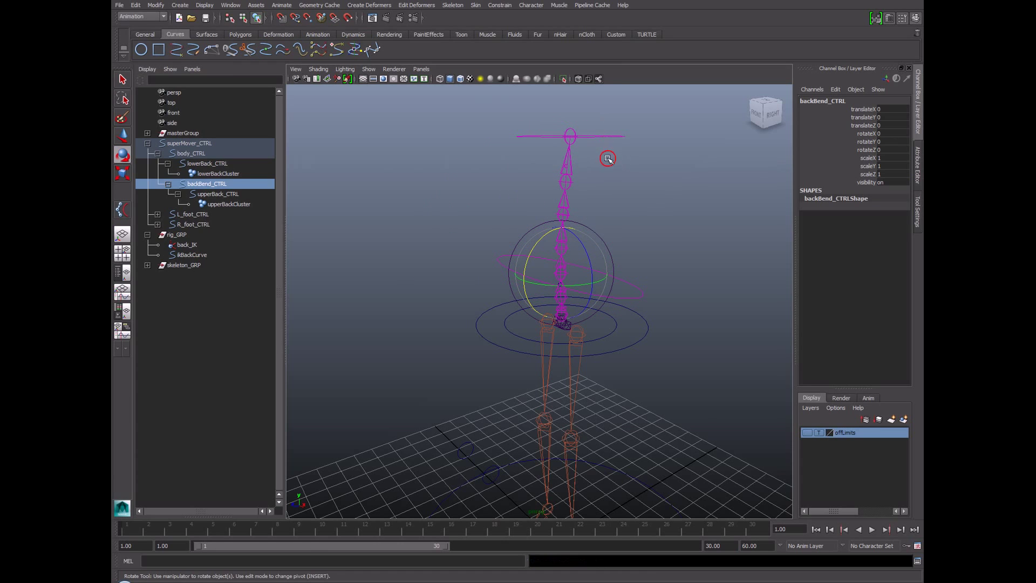
# - Test rotating upperBack_CTRL, undo the rotation and try backBend_CTRL once more
pyautogui.moveTo(608, 156)
pyautogui.mouseDown()
pyautogui.moveTo(604, 114)
pyautogui.moveTo(597, 151)
pyautogui.moveTo(603, 113)
pyautogui.moveTo(609, 147)
pyautogui.mouseUp()
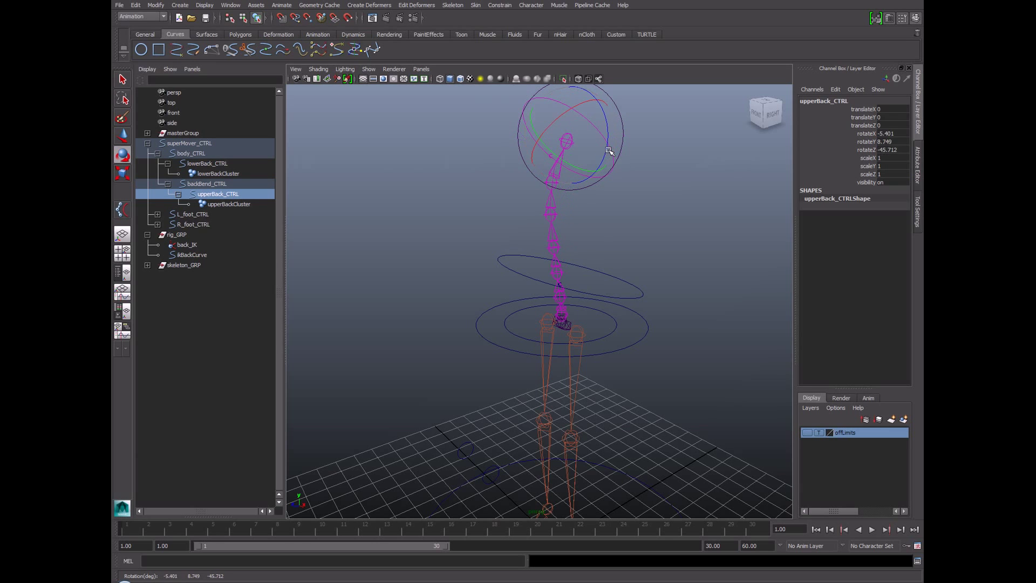
pyautogui.hotkey('ctrl', 'z')
pyautogui.click(620, 281)
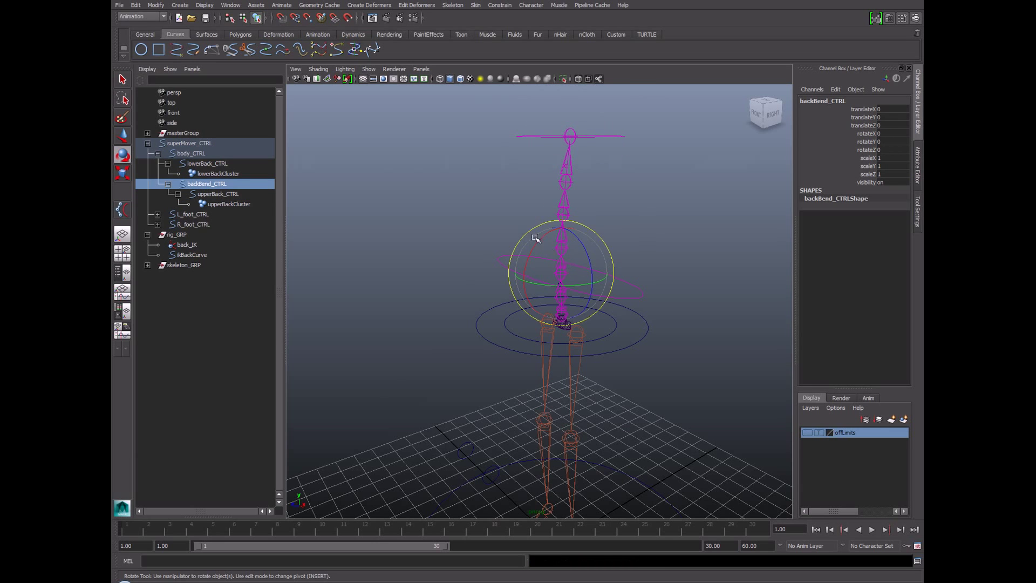
pyautogui.keyDown('alt'); pyautogui.moveTo(539, 236); pyautogui.dragTo(592, 200); pyautogui.keyUp('alt')
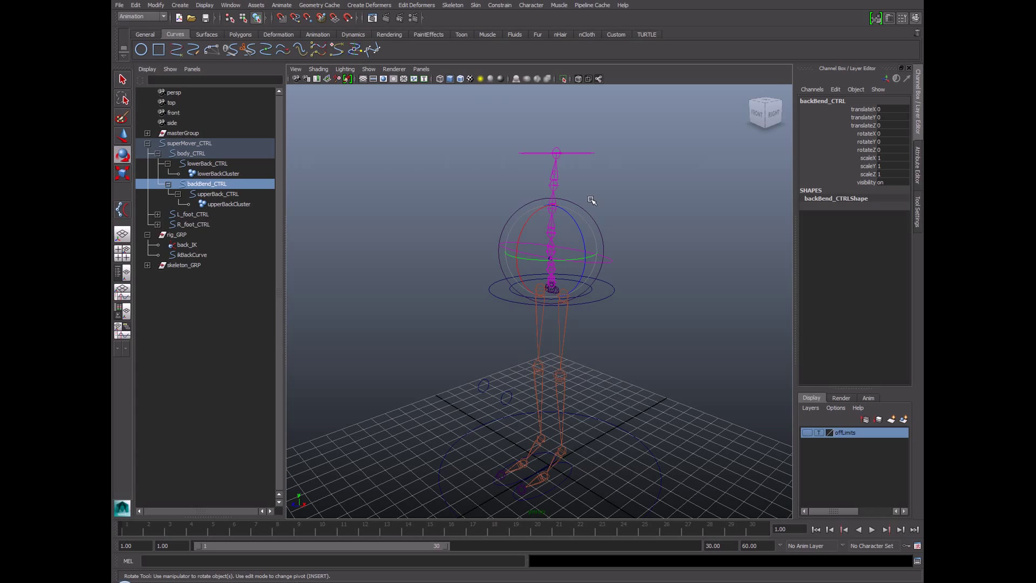